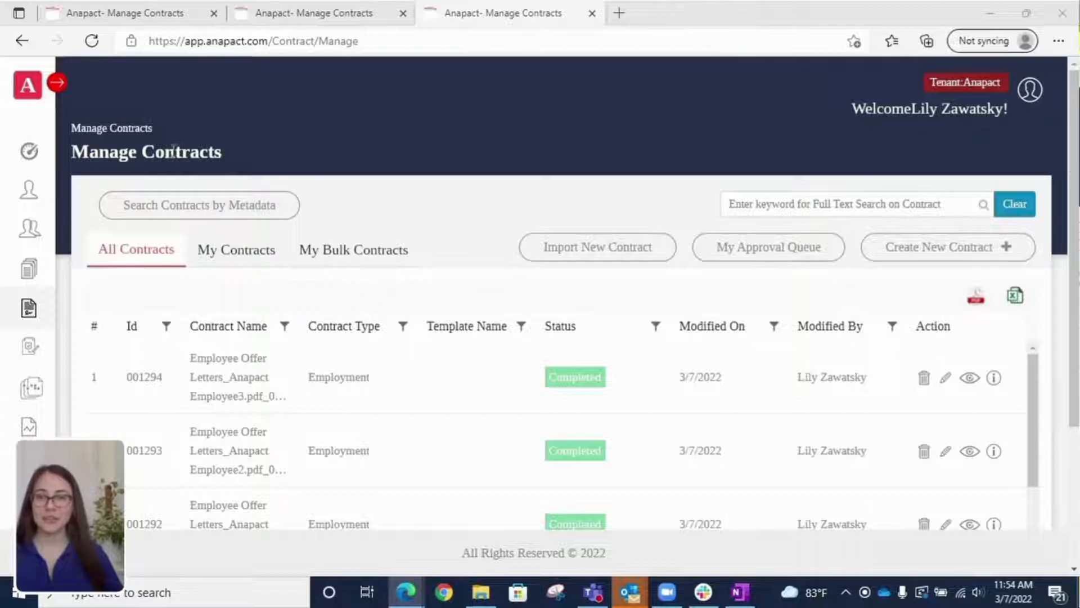
# Step: Start a new bulk contract from the Create New Contract options
pyautogui.click(1007, 251)
pyautogui.click(1006, 253)
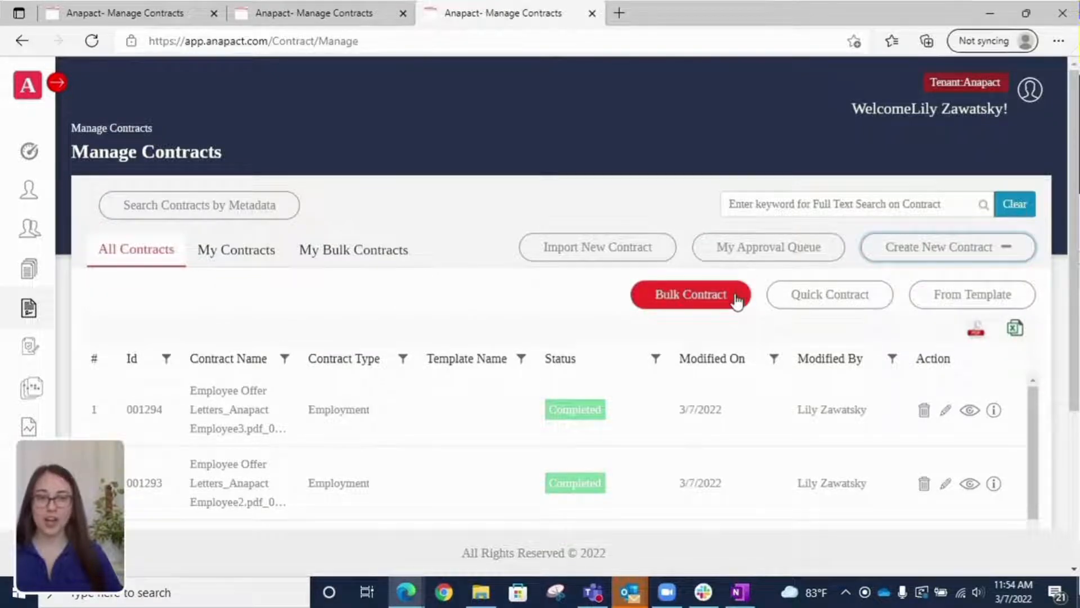
pyautogui.click(736, 299)
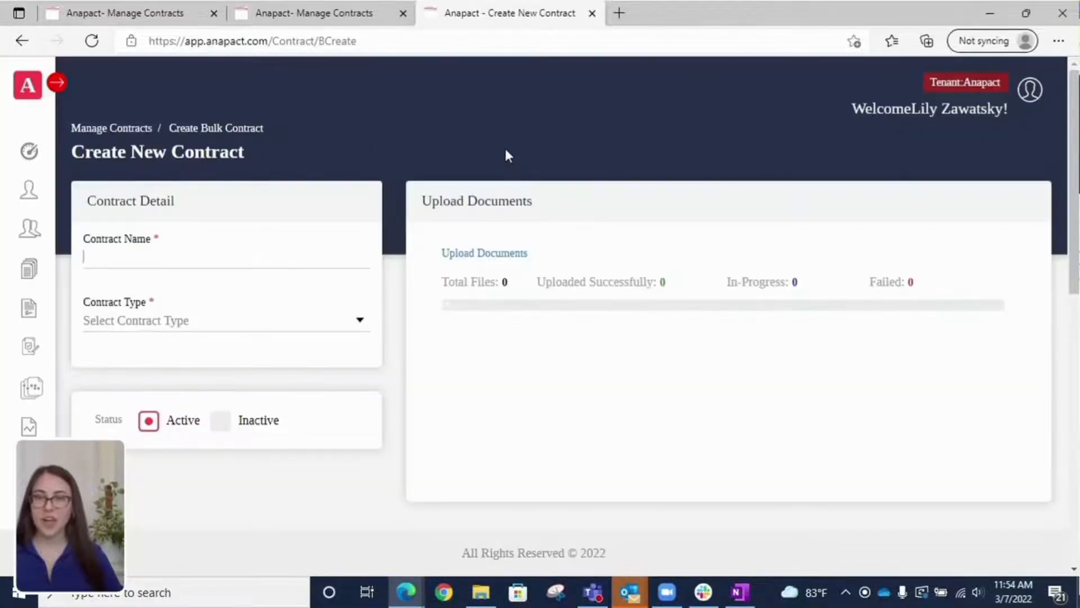
# Step: Upload the Anapact Employee1, Employee2 and Employee3 PDFs to the bulk contract
pyautogui.click(498, 258)
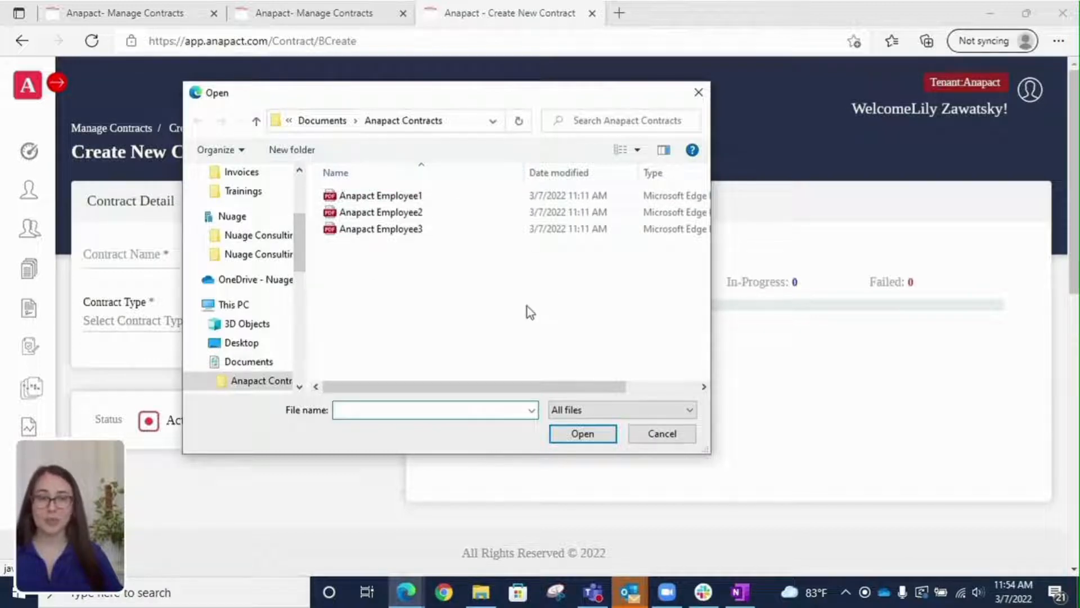
pyautogui.click(398, 197)
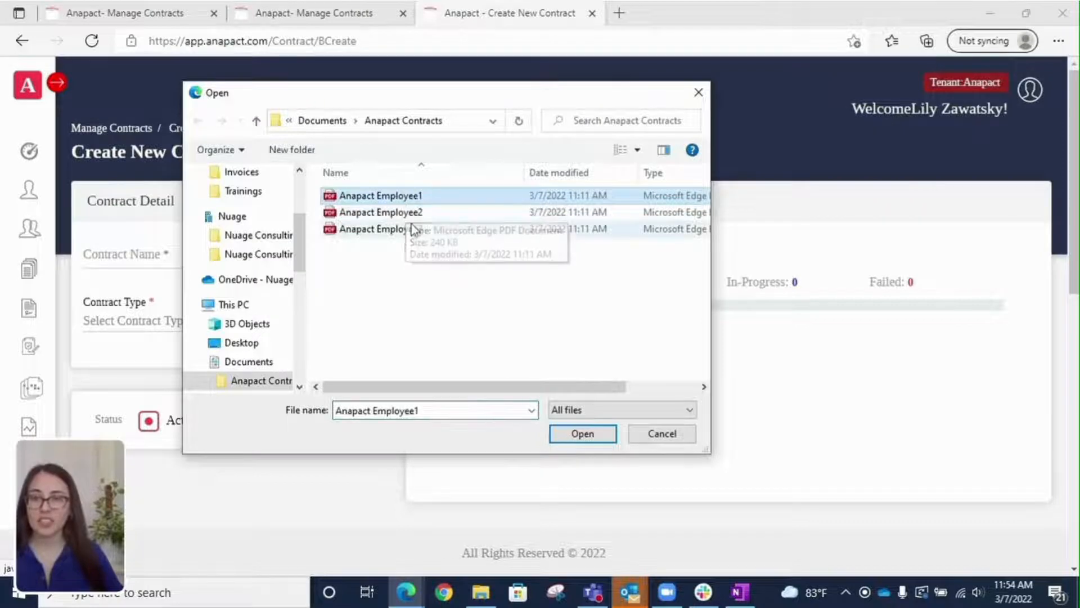
pyautogui.keyDown('ctrl'); pyautogui.click(413, 212); pyautogui.keyUp('ctrl')
pyautogui.keyDown('ctrl'); pyautogui.click(419, 229); pyautogui.keyUp('ctrl')
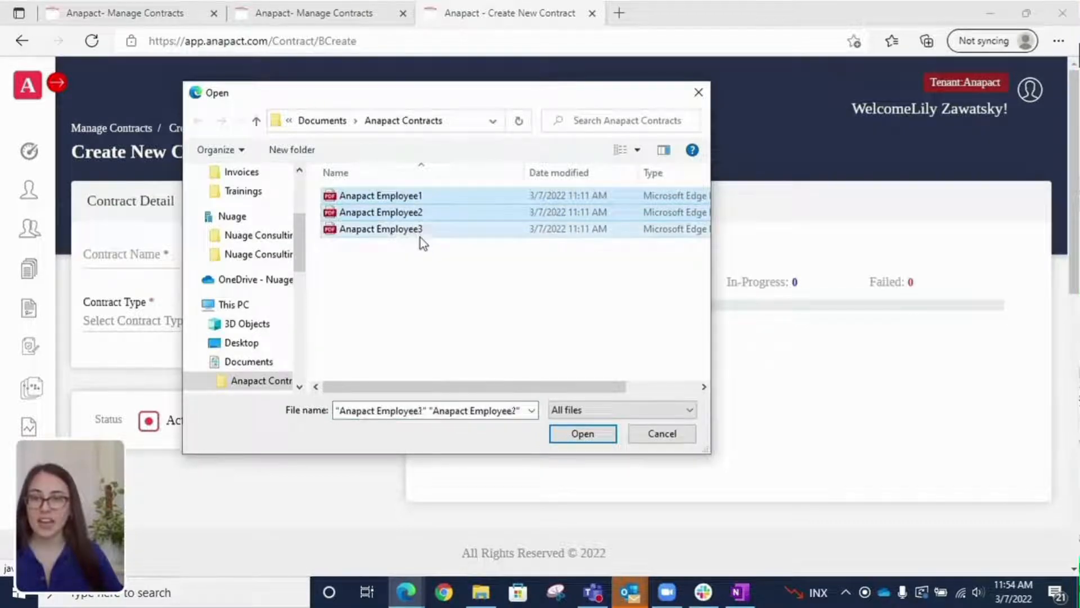
pyautogui.click(584, 435)
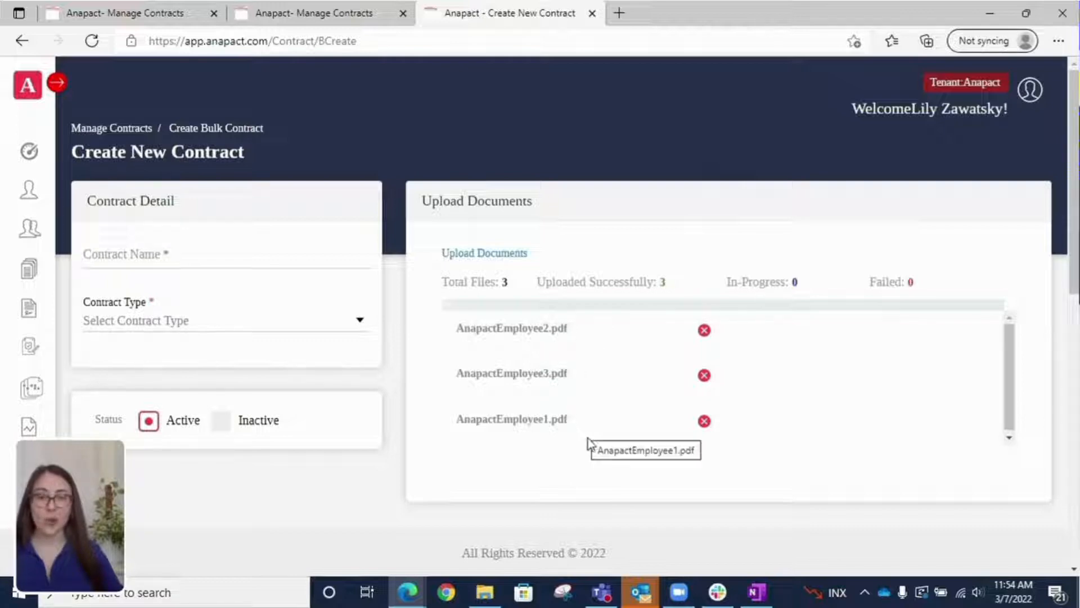
pyautogui.rightClick(661, 360)
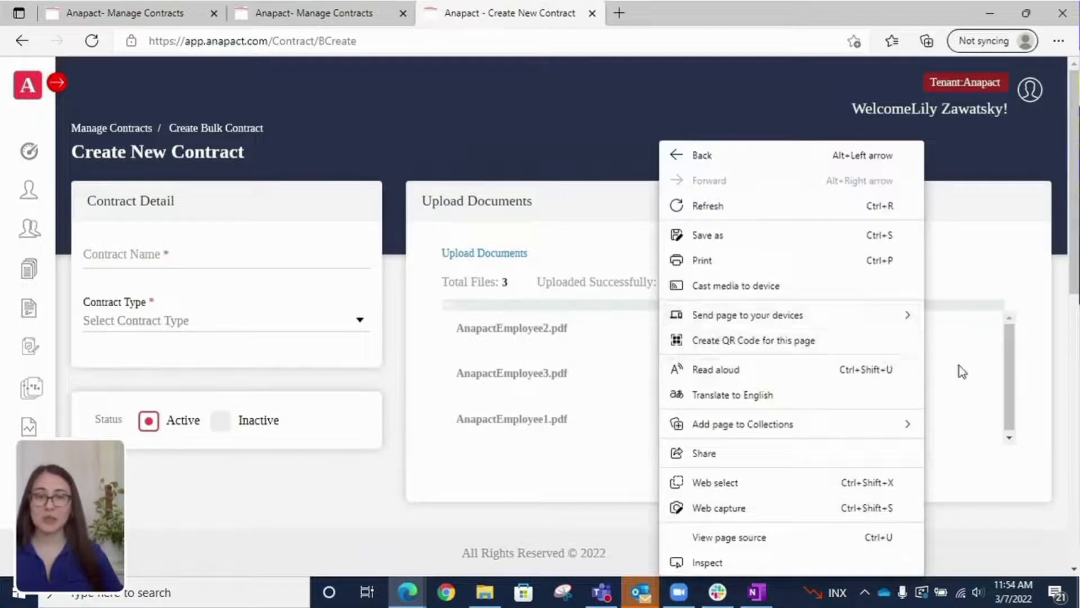
pyautogui.click(960, 366)
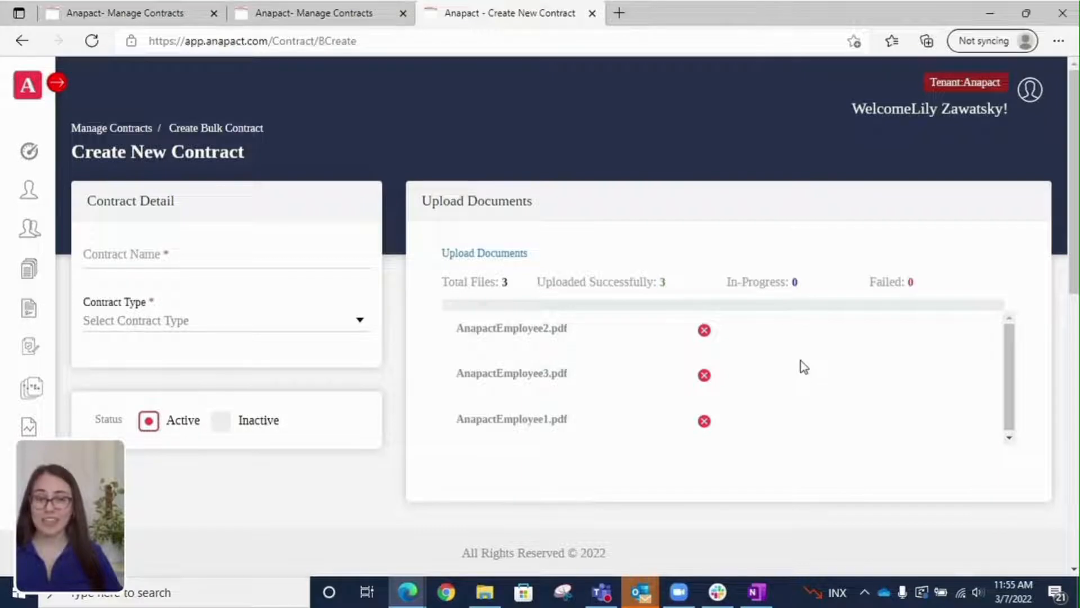
pyautogui.click(135, 259)
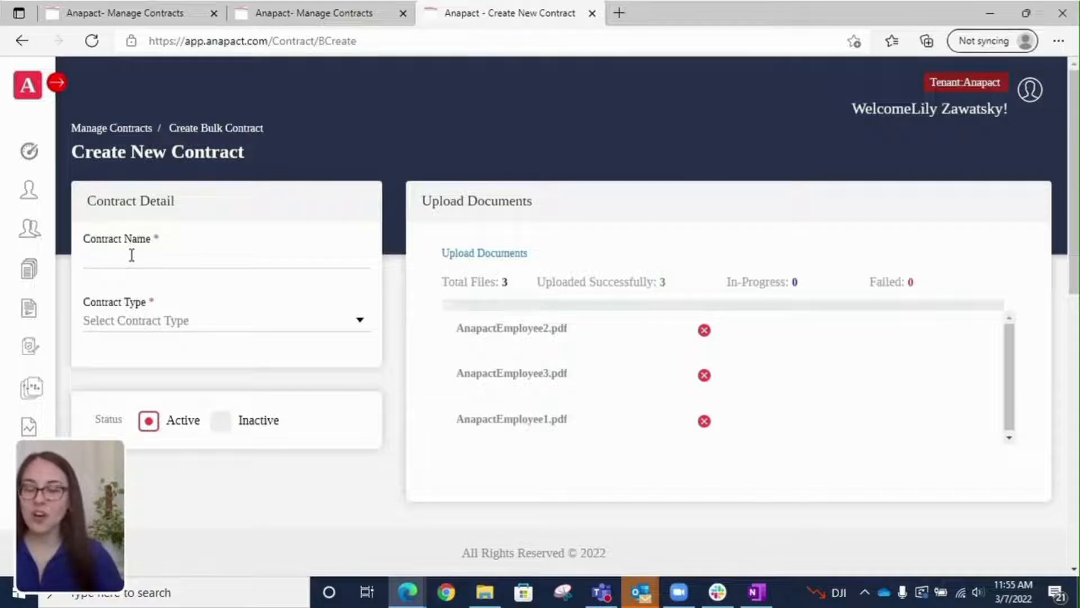
# Step: Enter the bulk contract's name and choose Employment as its contract type
pyautogui.write('Employee')
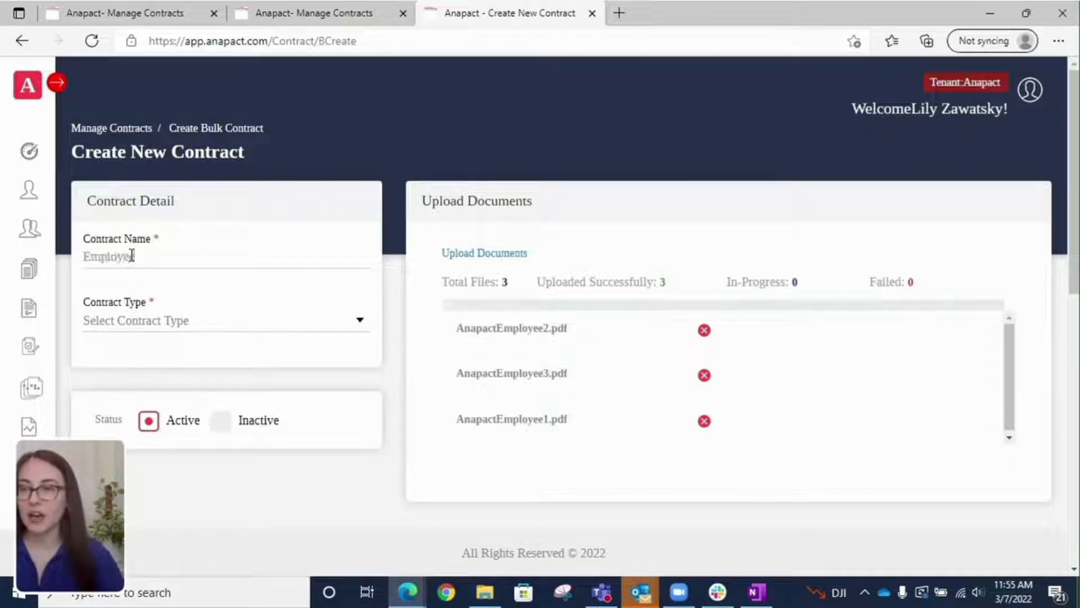
pyautogui.write(' 01')
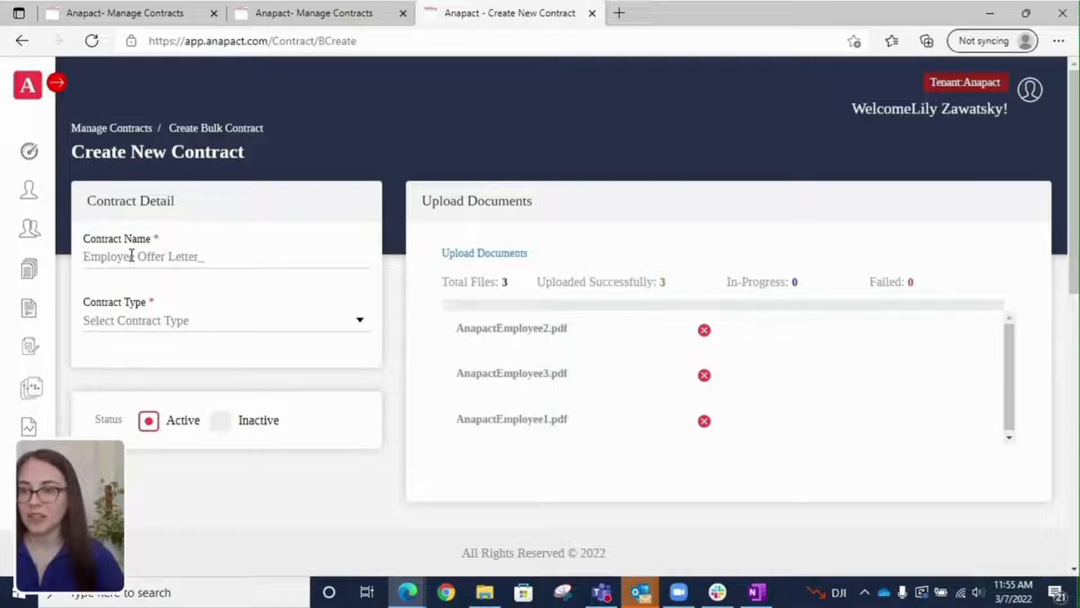
pyautogui.click(221, 331)
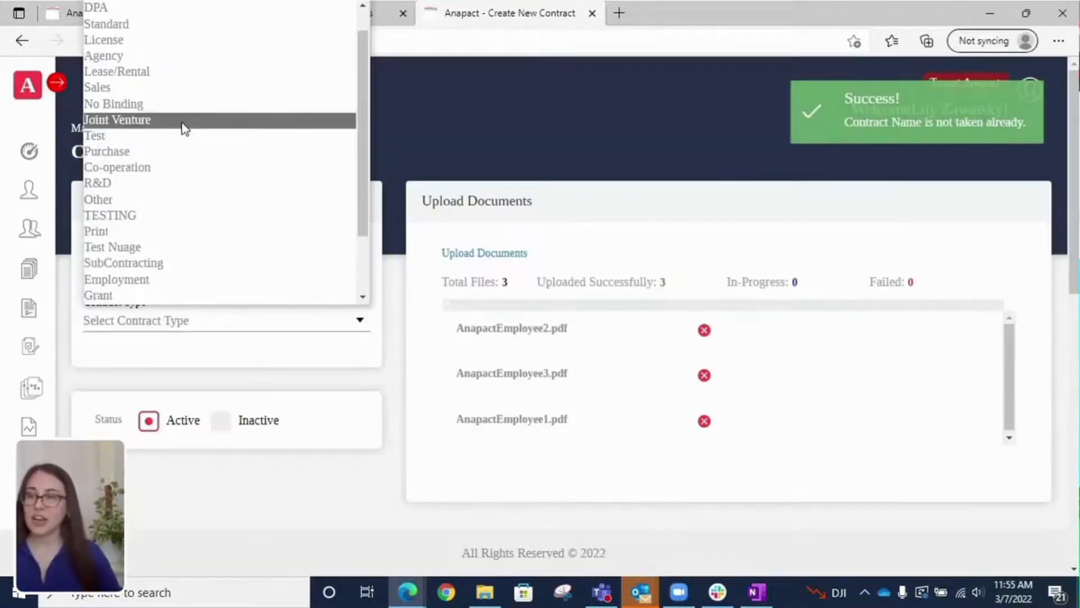
pyautogui.scroll(-1, 185, 159)
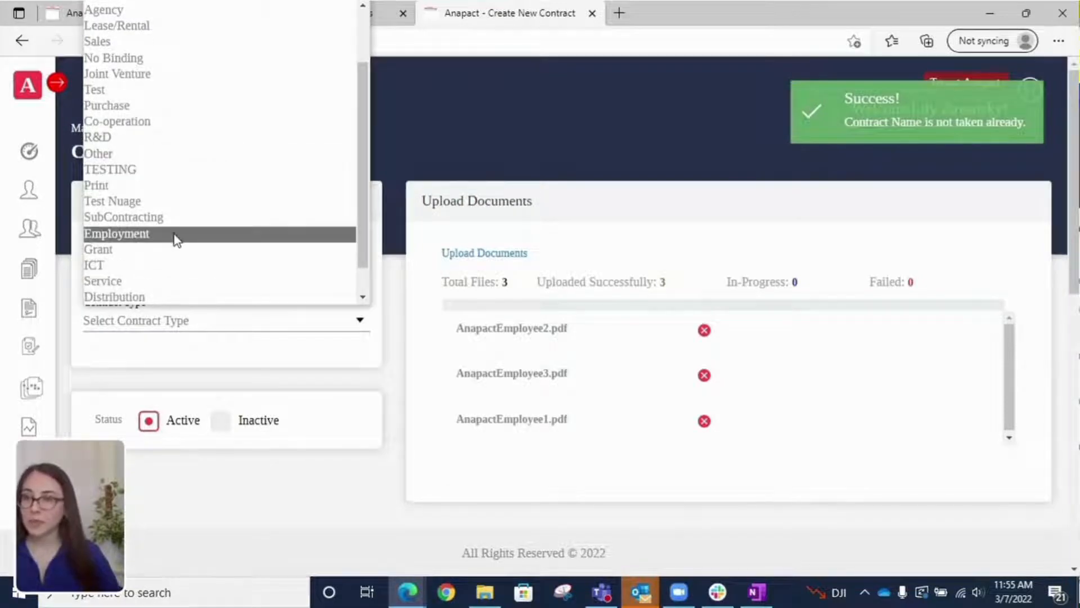
pyautogui.click(176, 240)
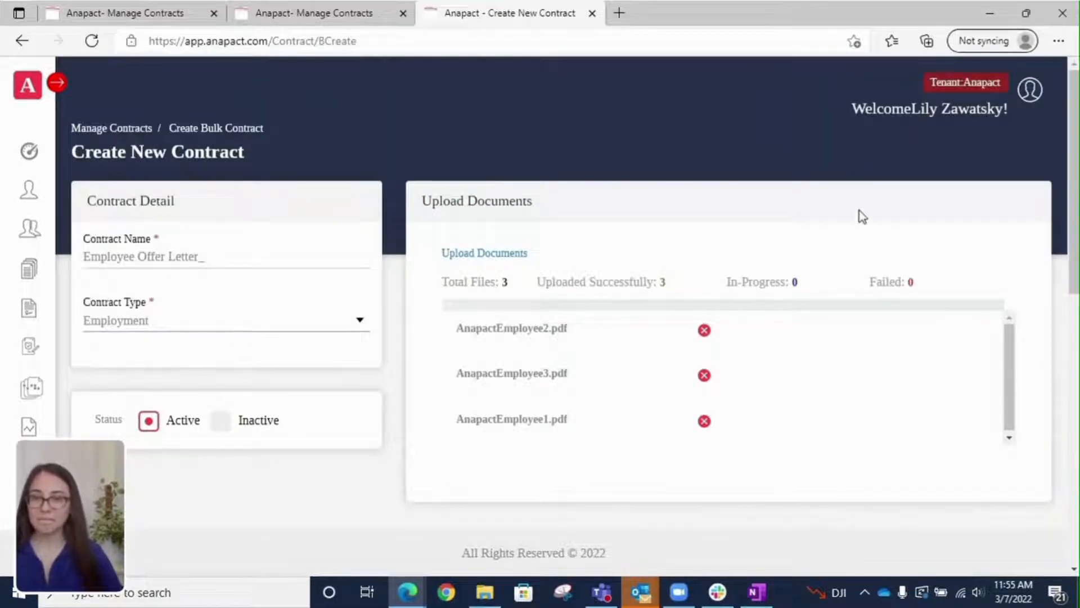
pyautogui.scroll(-5, 864, 212)
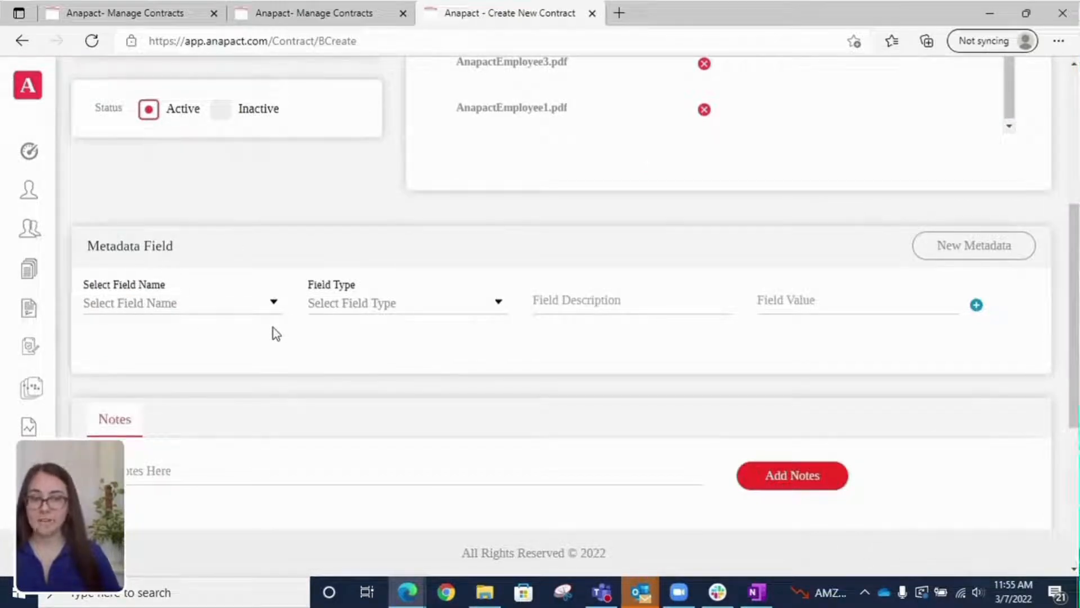
pyautogui.scroll(3, 248, 326)
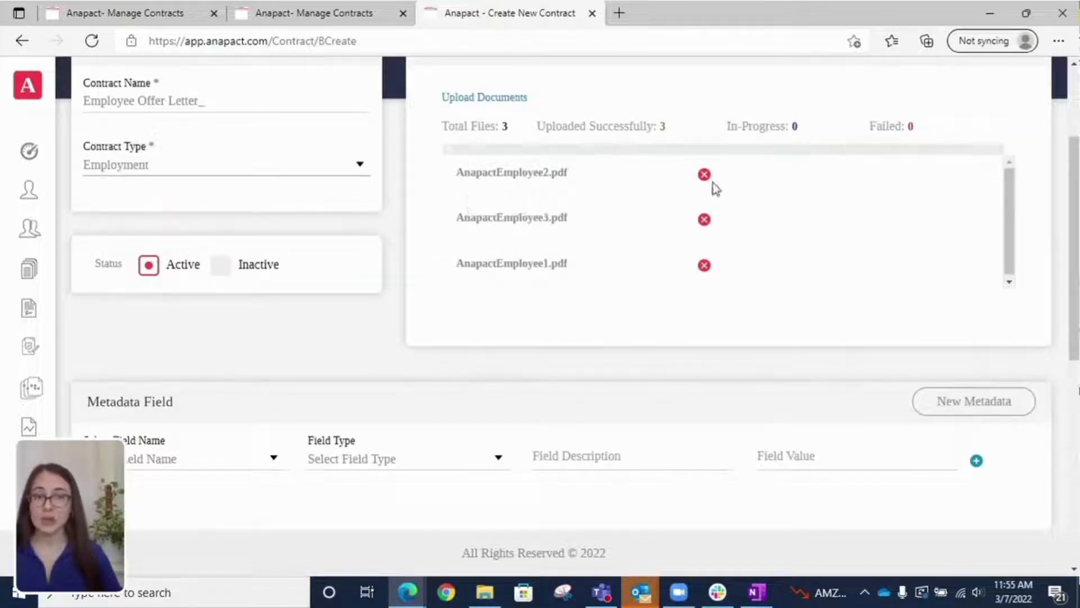
pyautogui.scroll(-1, 855, 208)
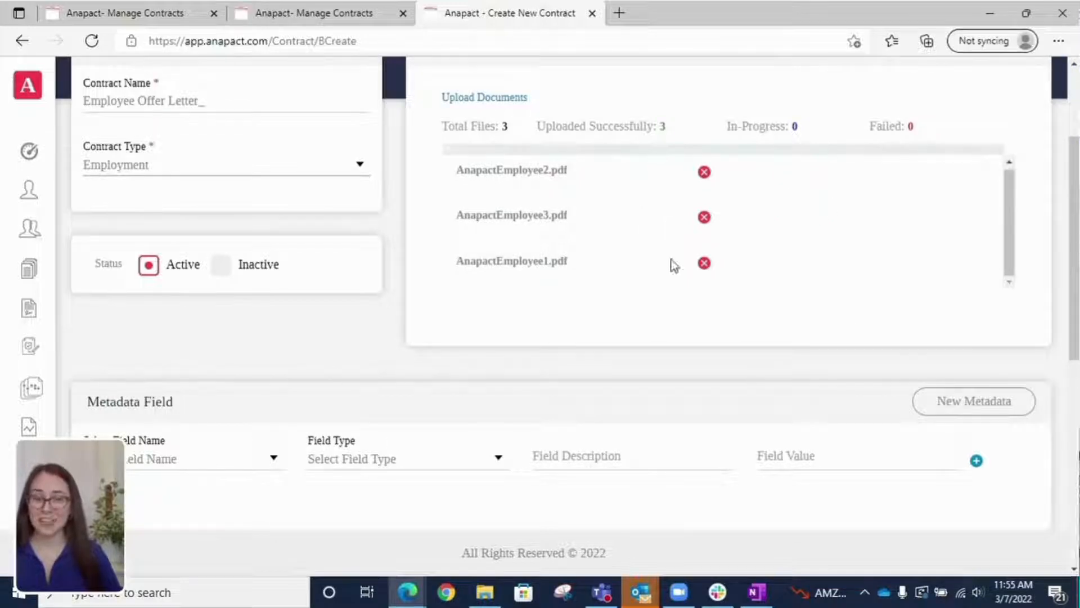
pyautogui.scroll(-5, 670, 268)
pyautogui.scroll(-1, 672, 269)
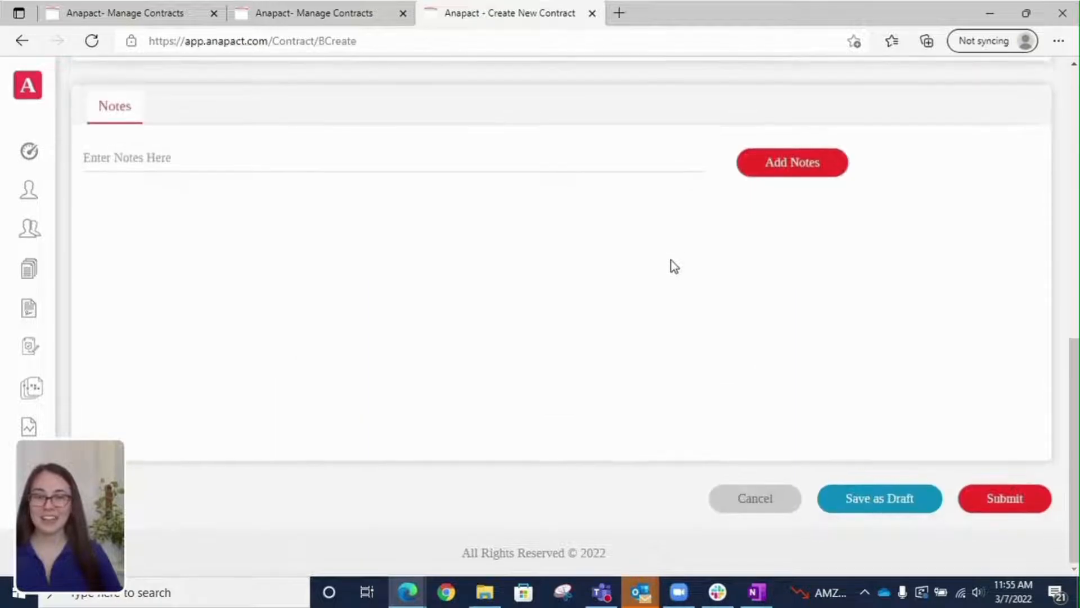
# Step: Submit the bulk contract and acknowledge the submission notice
pyautogui.click(1002, 509)
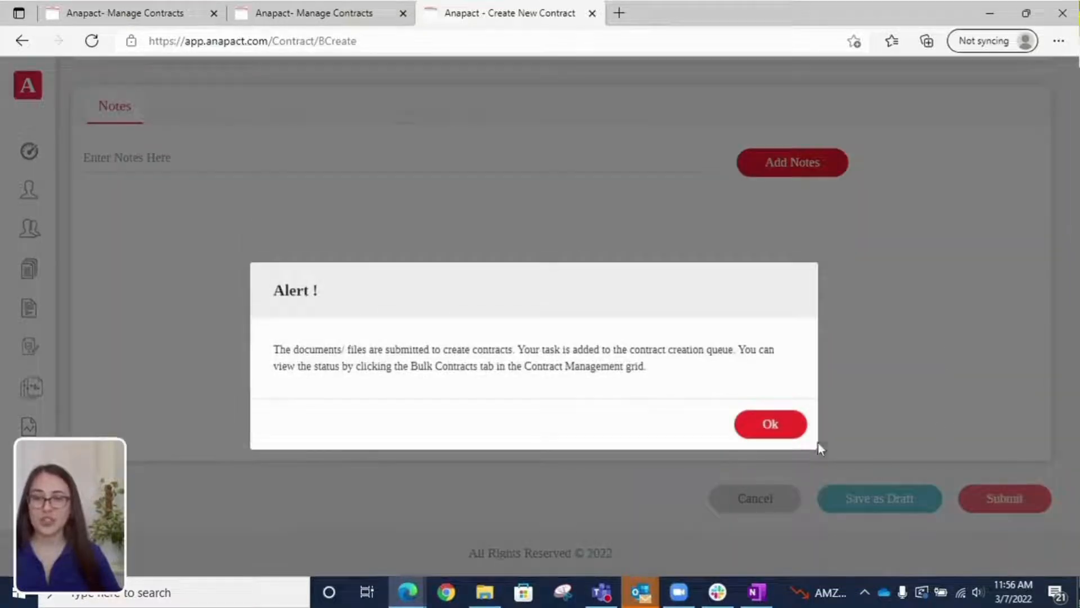
pyautogui.click(770, 425)
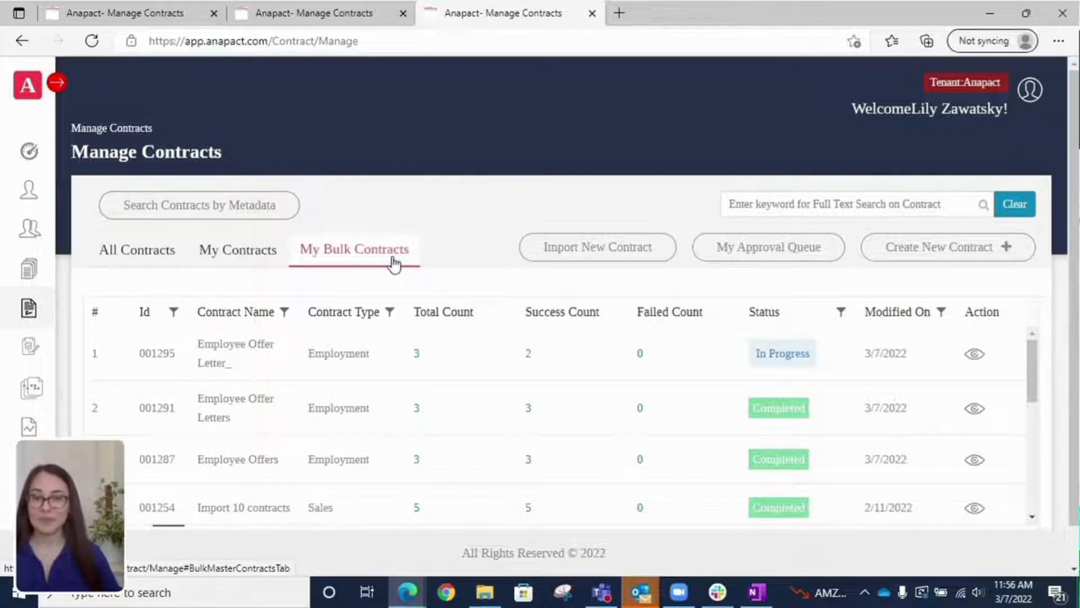
pyautogui.scroll(-1, 388, 258)
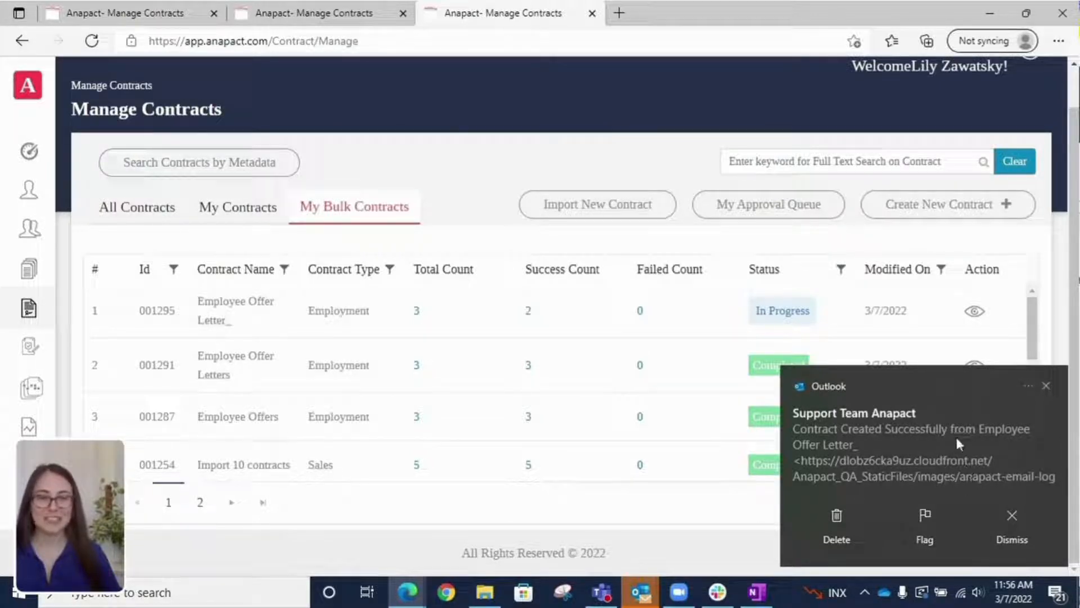
# Step: Reload the page and check My Bulk Contracts shows 3 of 3 contracts created
pyautogui.click(92, 41)
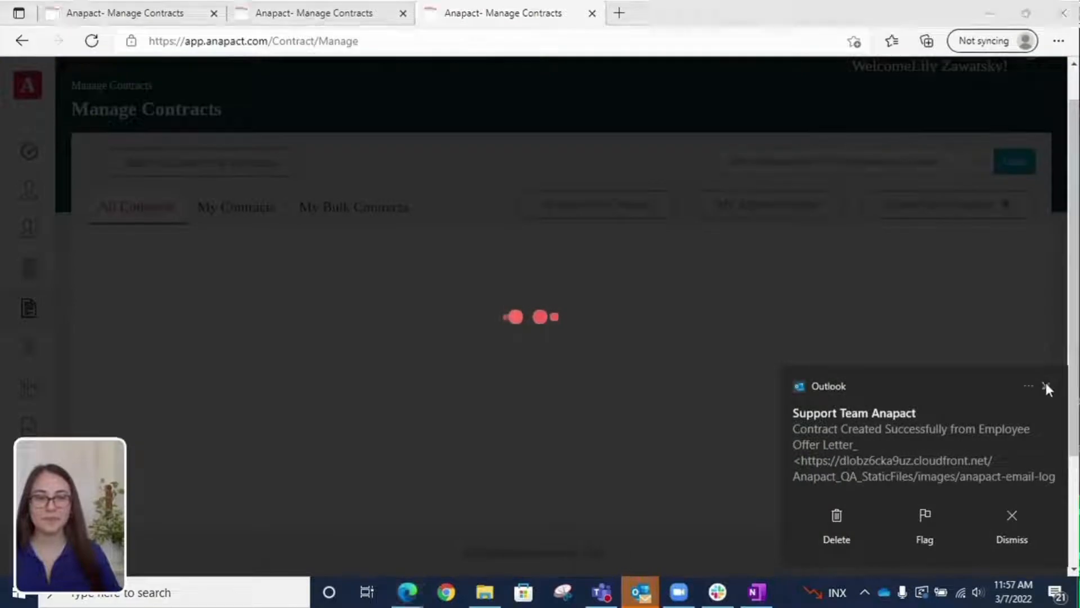
pyautogui.click(1045, 383)
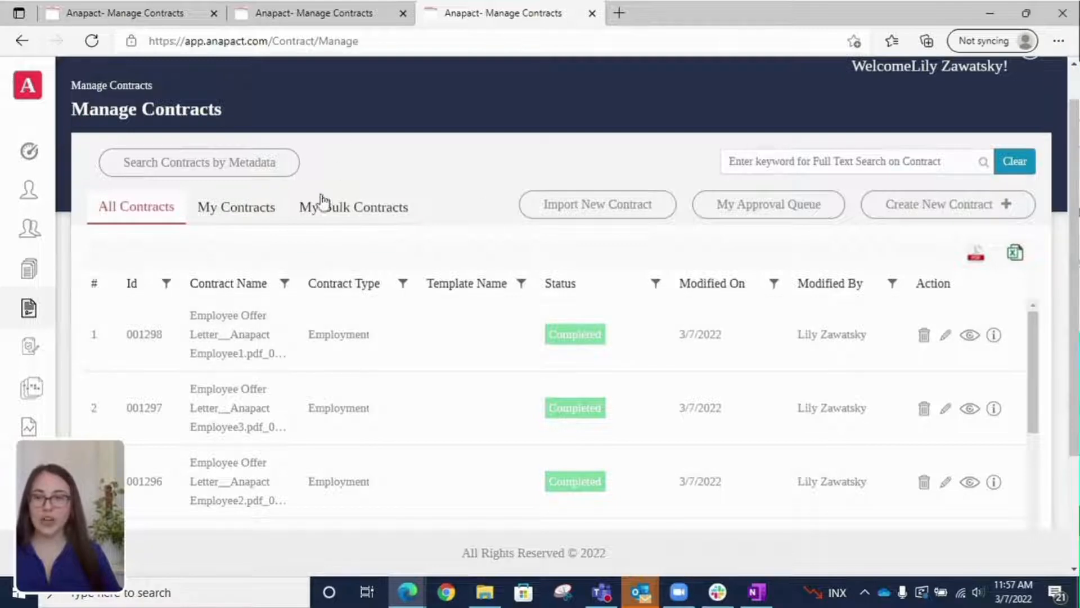
pyautogui.click(344, 209)
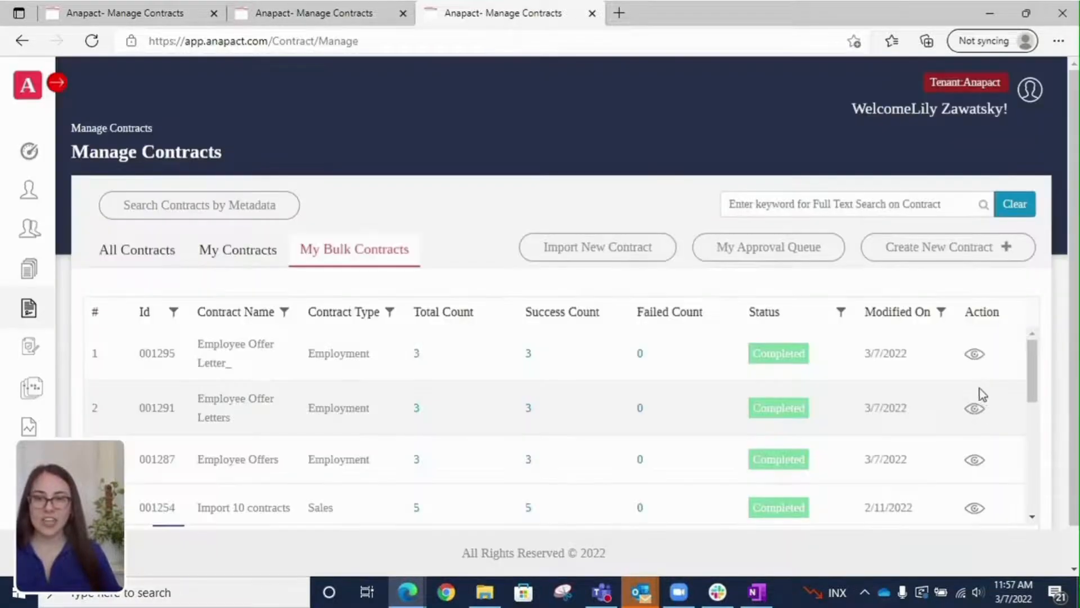
pyautogui.scroll(-1, 978, 383)
pyautogui.scroll(1, 973, 367)
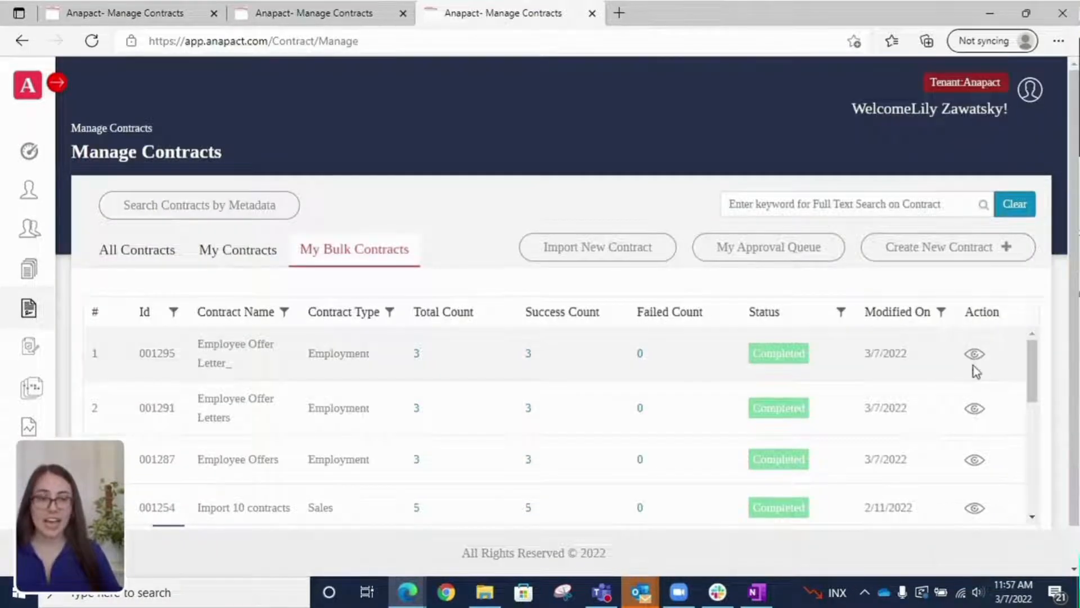
# Step: Open the Employee Offer Letter_ contract's supporting documents and view AnapactEmployee1.pdf
pyautogui.click(975, 355)
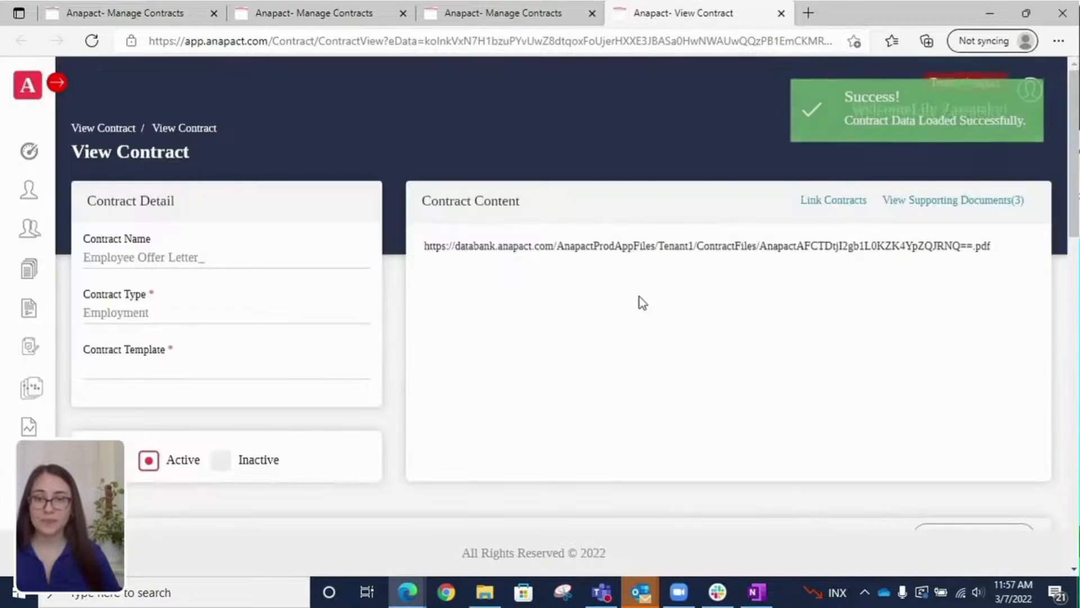
pyautogui.scroll(-1, 603, 243)
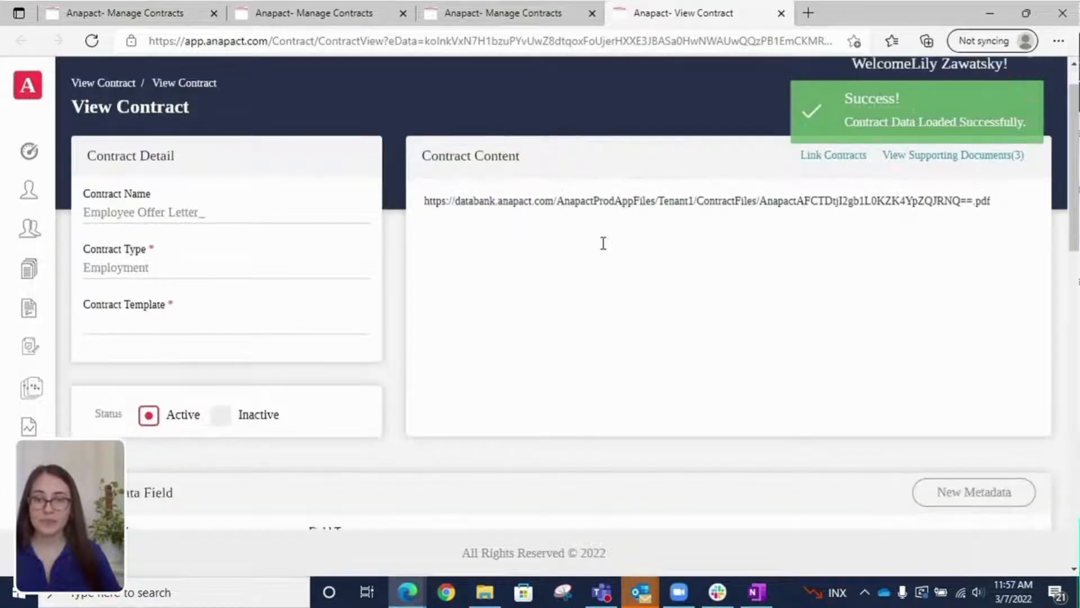
pyautogui.scroll(-10, 624, 414)
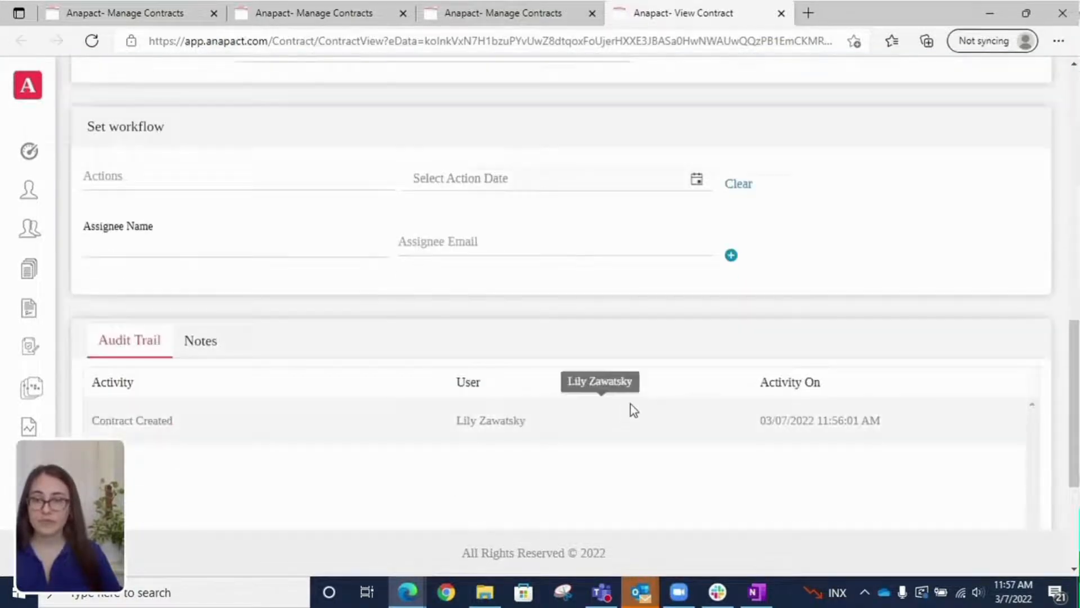
pyautogui.scroll(4, 630, 405)
pyautogui.scroll(8, 631, 404)
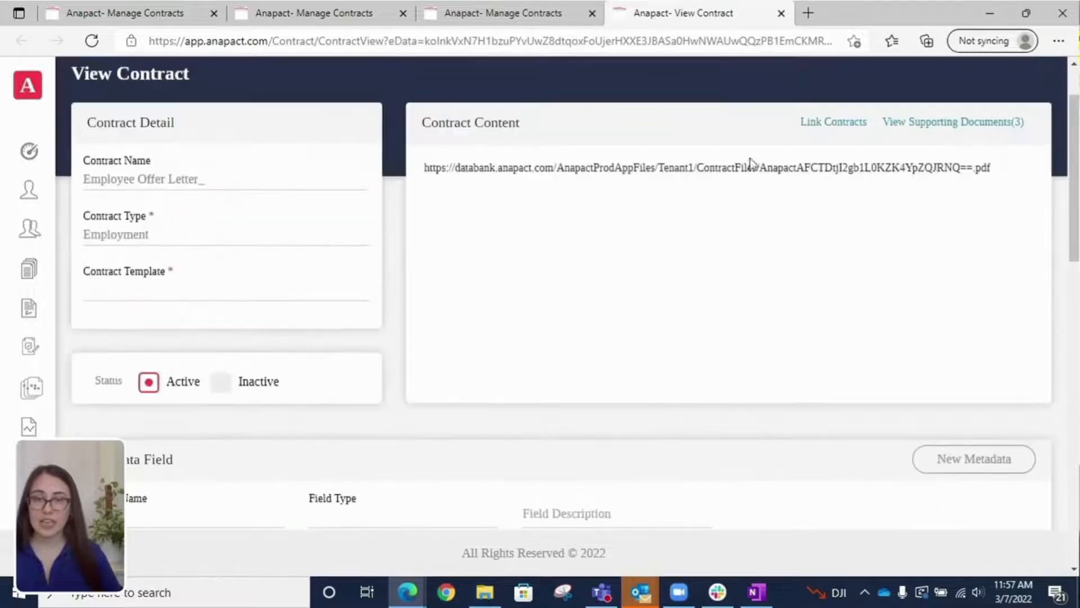
pyautogui.click(939, 125)
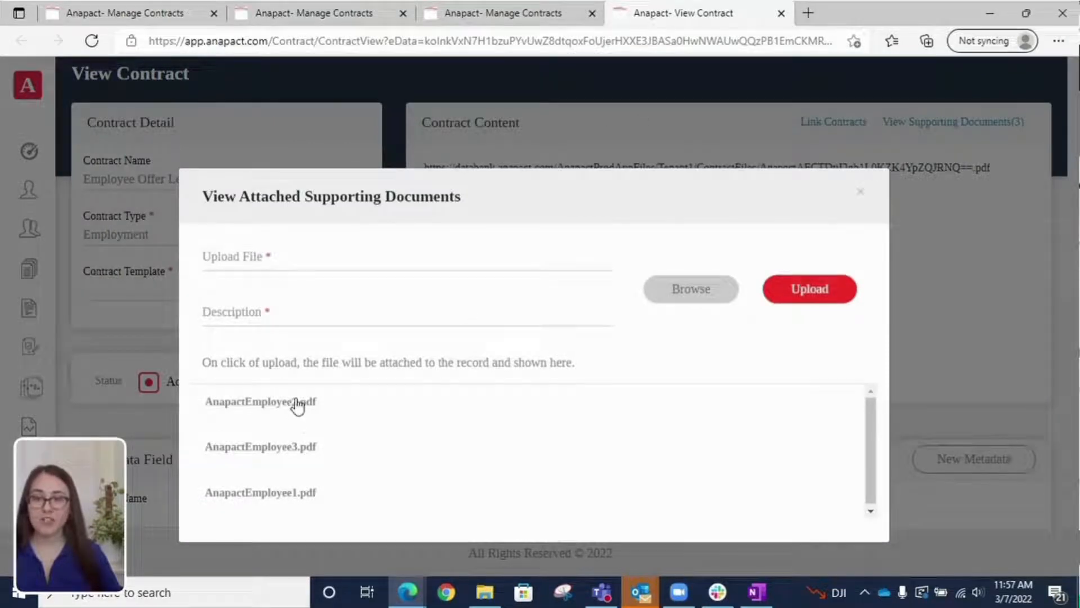
pyautogui.click(242, 495)
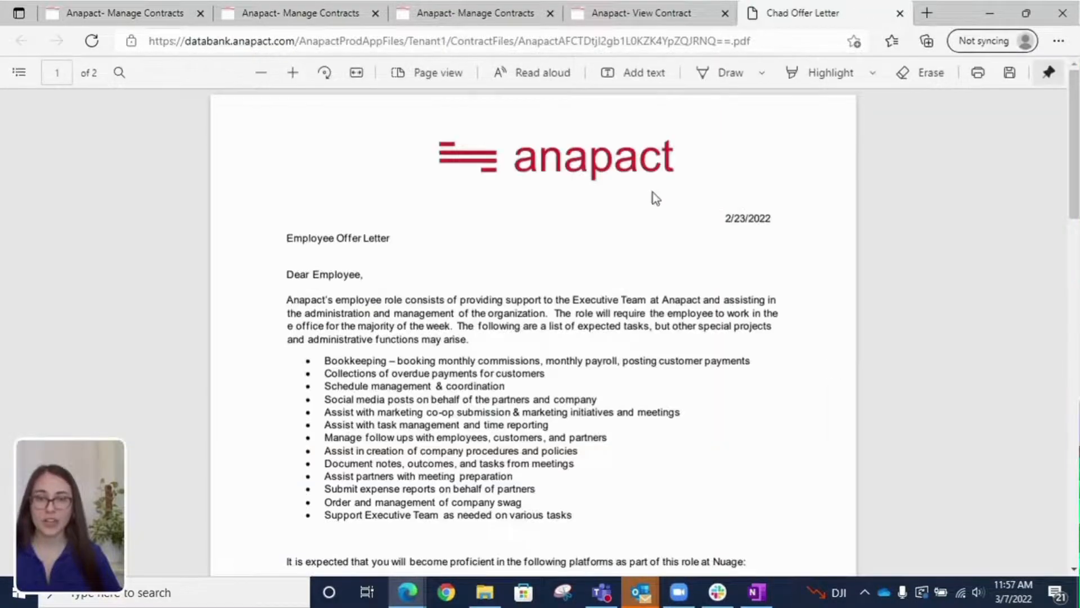
# Step: Scroll through the 2-page offer letter PDF, then return to Manage Contracts
pyautogui.scroll(-9, 675, 380)
pyautogui.scroll(9, 675, 380)
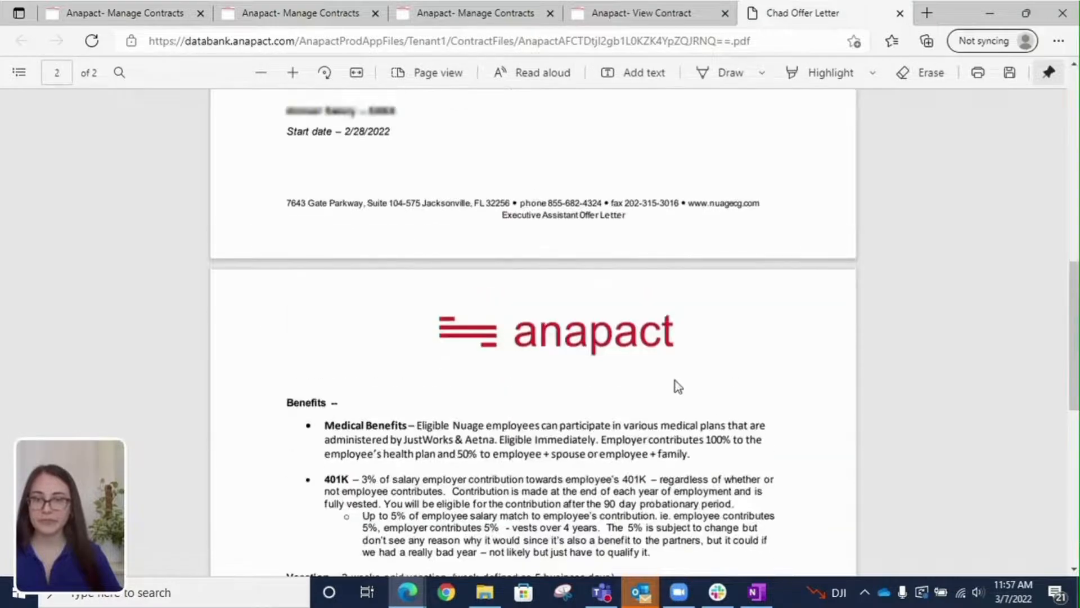
pyautogui.click(513, 12)
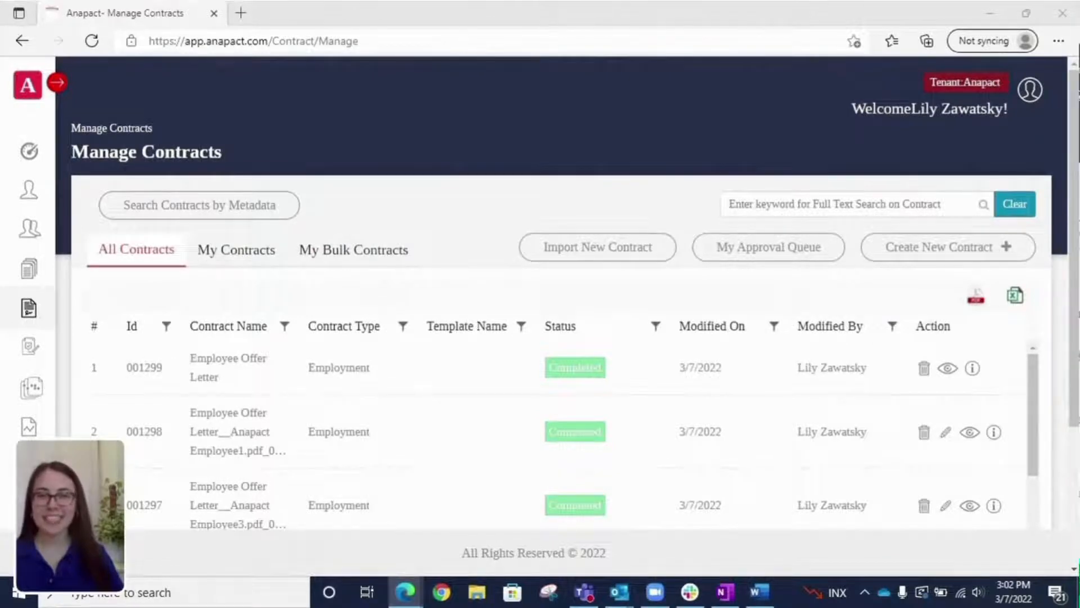
# Step: Import the employee's offer letter PDF as a new contract
pyautogui.click(611, 252)
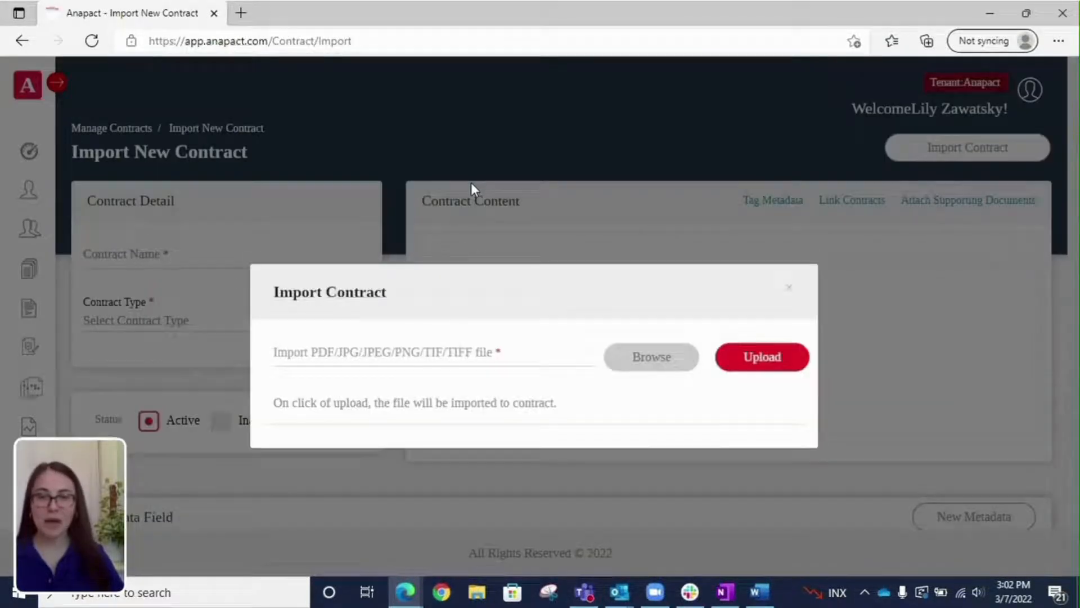
pyautogui.click(637, 367)
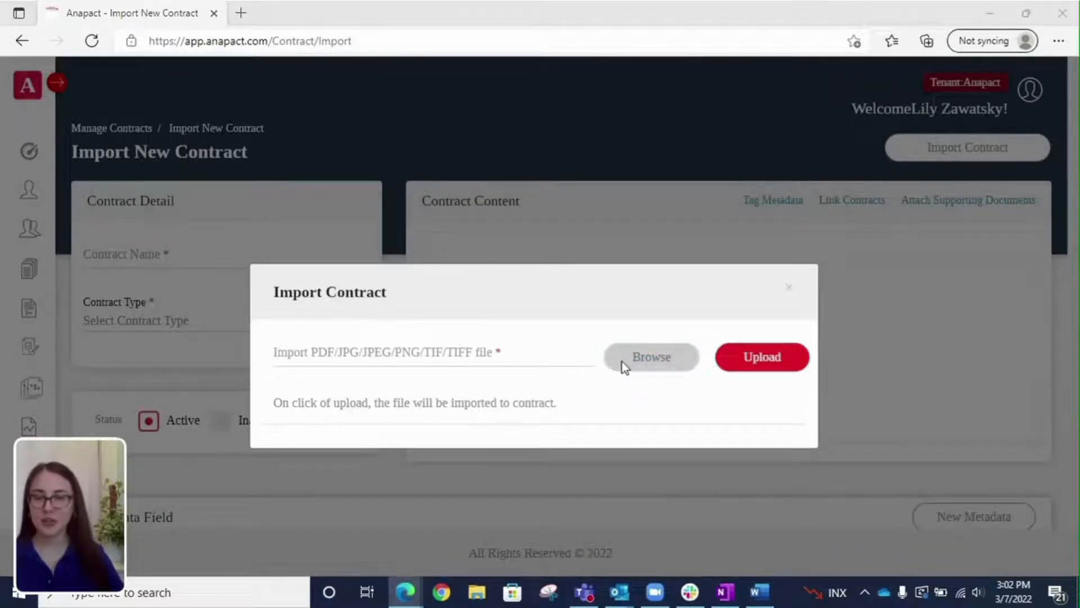
pyautogui.click(426, 247)
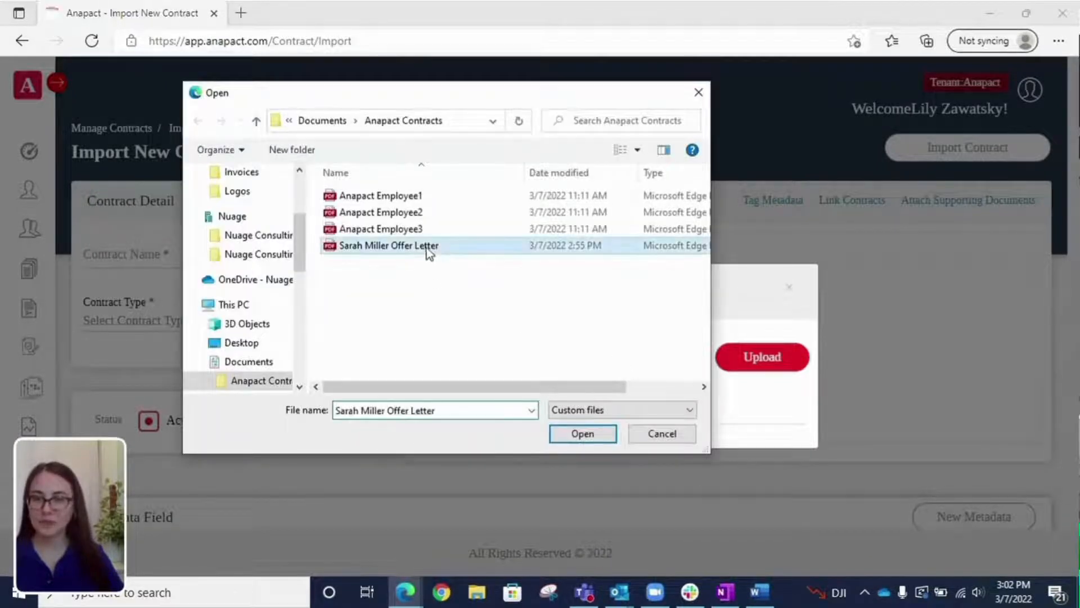
pyautogui.click(594, 435)
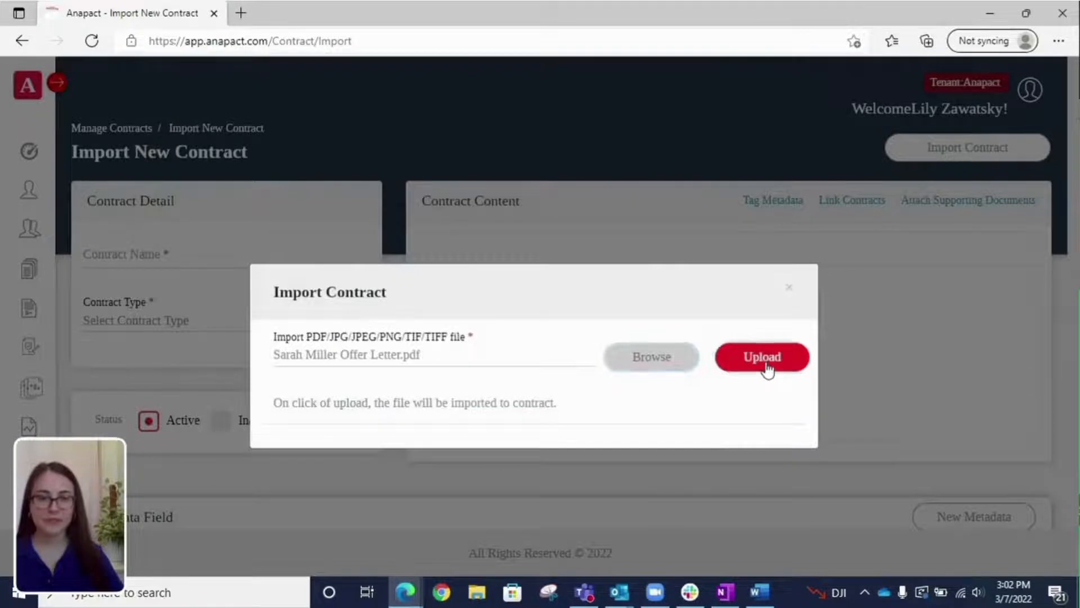
pyautogui.click(766, 364)
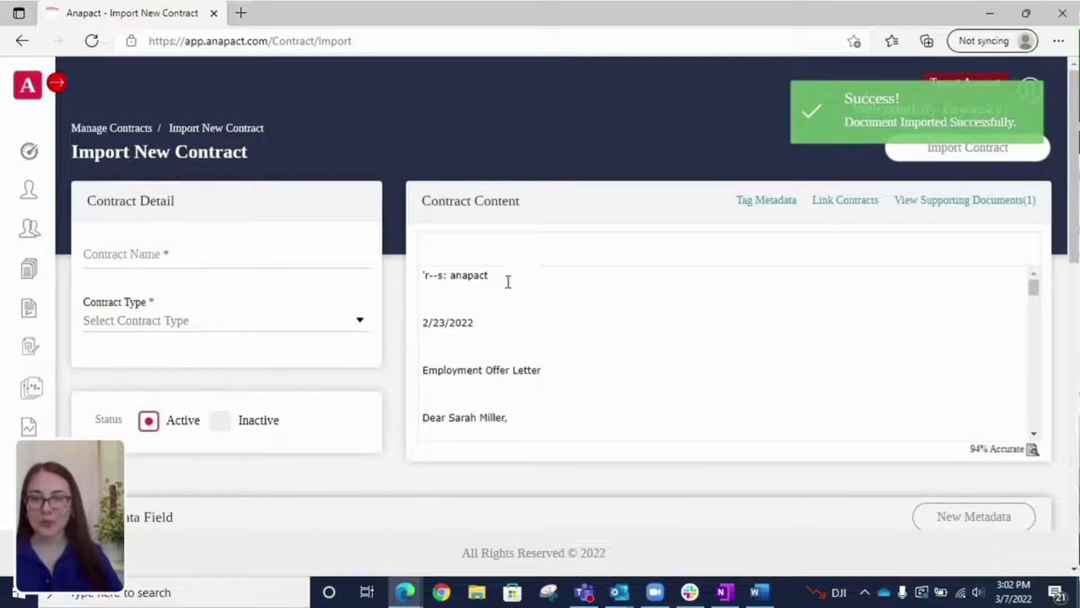
pyautogui.scroll(-1, 564, 291)
pyautogui.scroll(-1, 564, 291)
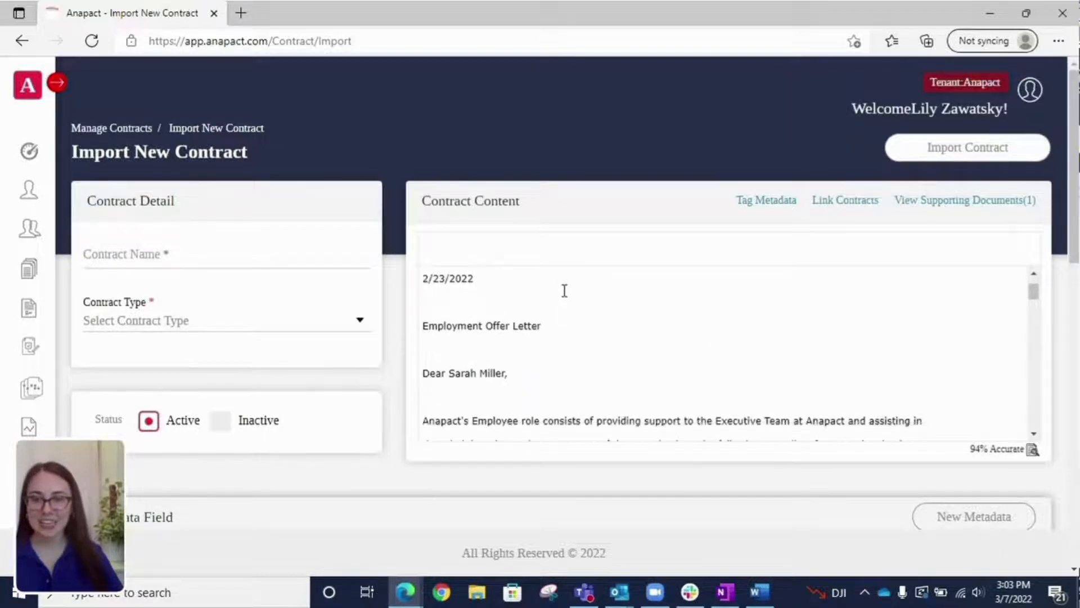
pyautogui.scroll(2, 579, 306)
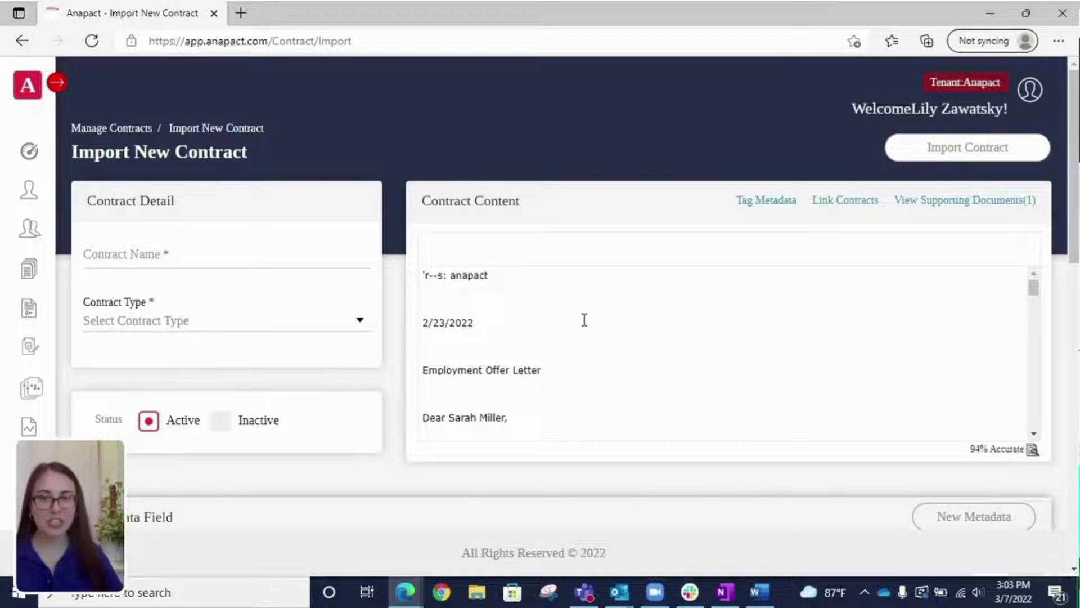
pyautogui.scroll(-5, 591, 323)
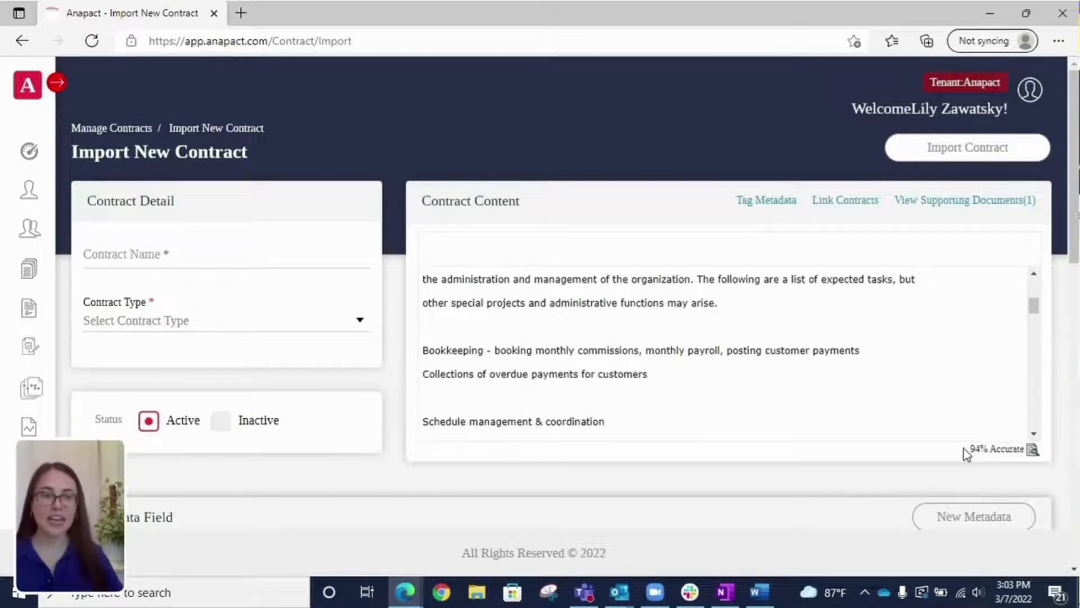
pyautogui.tripleClick(1025, 455)
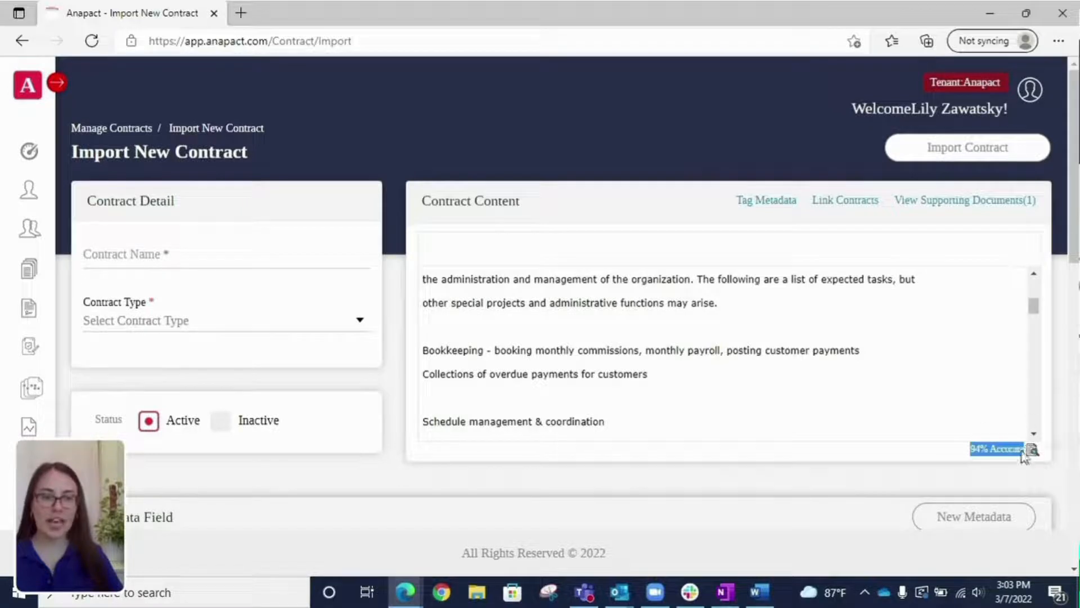
pyautogui.scroll(-4, 731, 324)
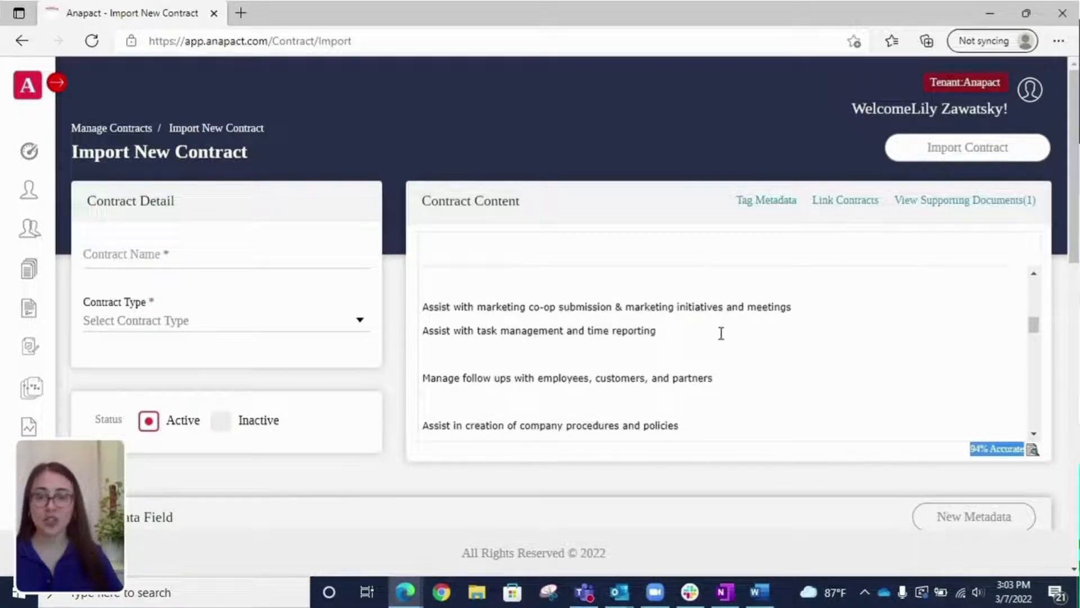
pyautogui.scroll(5, 698, 352)
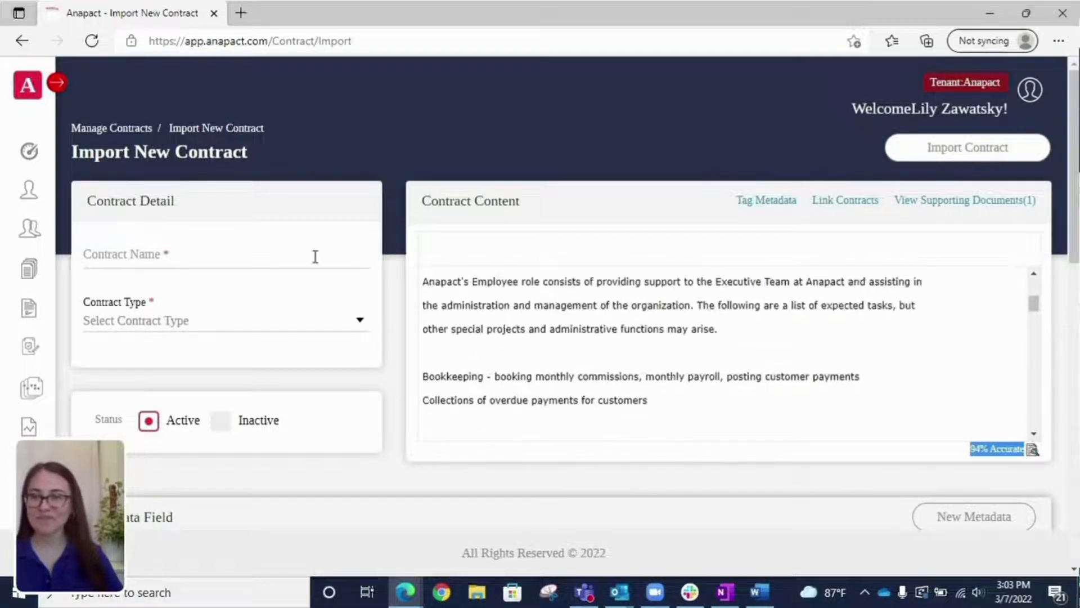
pyautogui.click(117, 256)
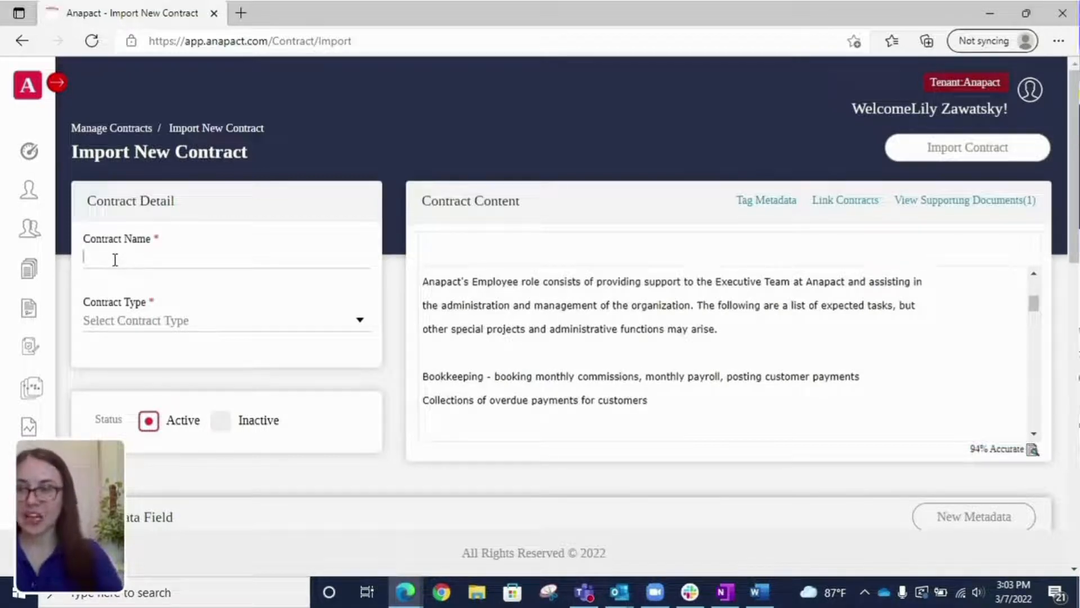
# Step: Name the contract 'Employment Contract_' plus the employee's name and set its type to Employment
pyautogui.write('Employment Contract')
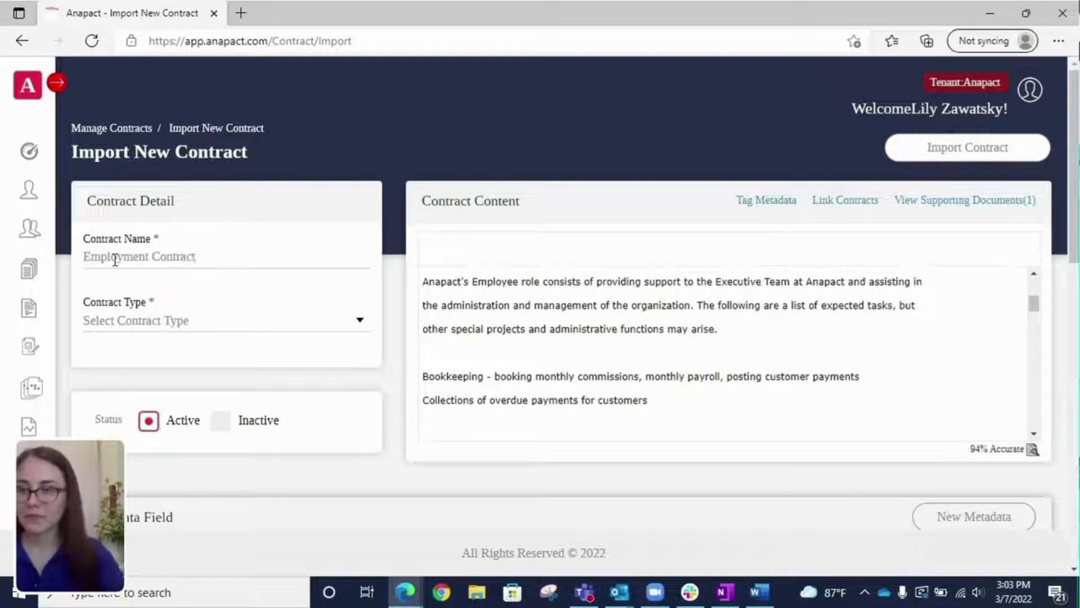
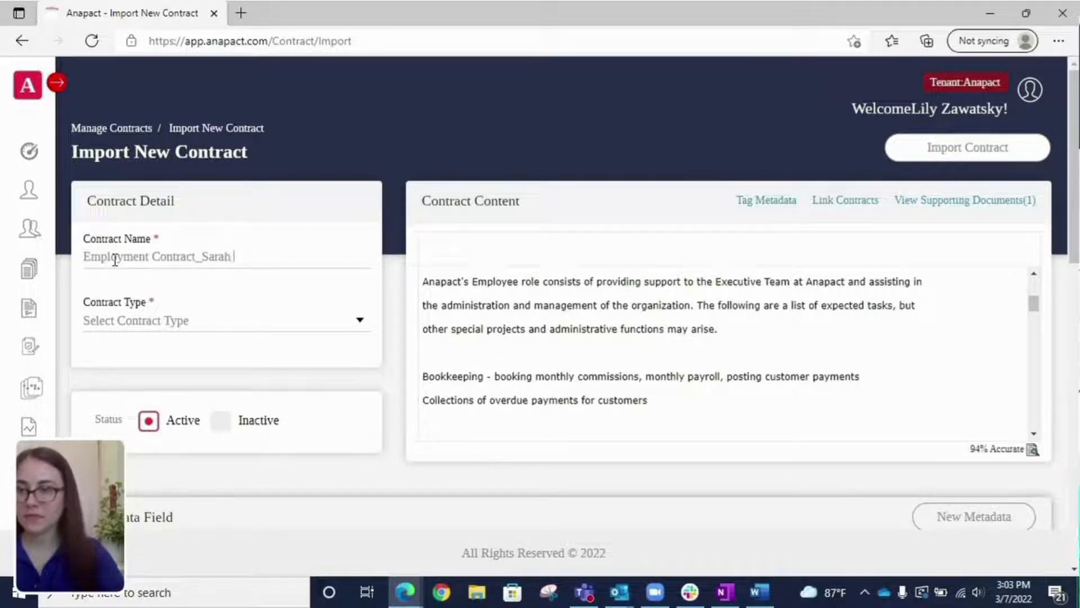
pyautogui.click(125, 330)
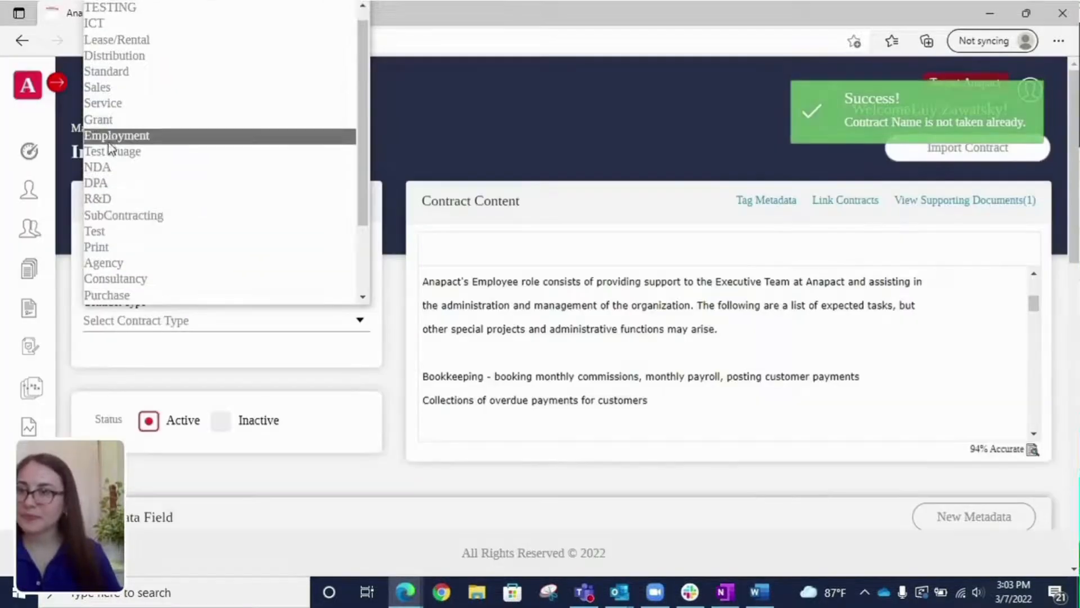
pyautogui.click(109, 135)
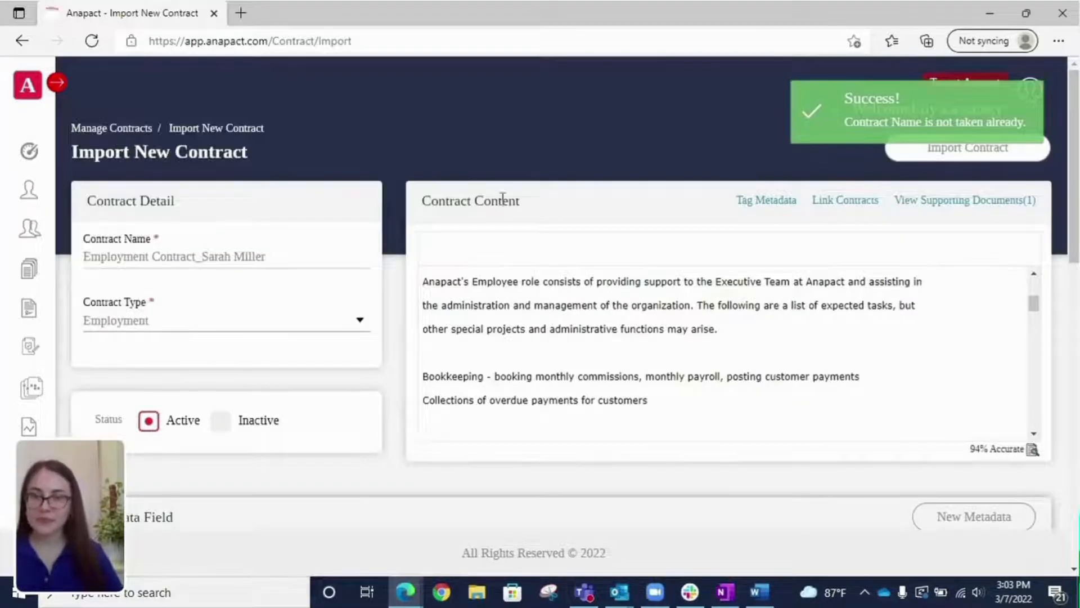
pyautogui.scroll(-5, 728, 467)
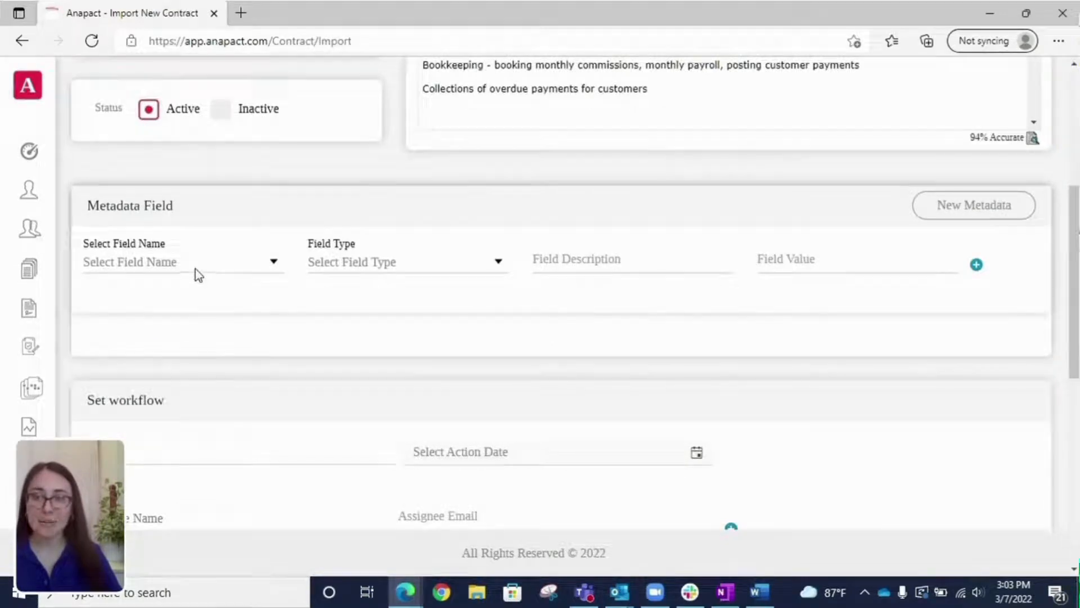
# Step: Add a Status metadata field with default value 'Employee Current'
pyautogui.click(198, 273)
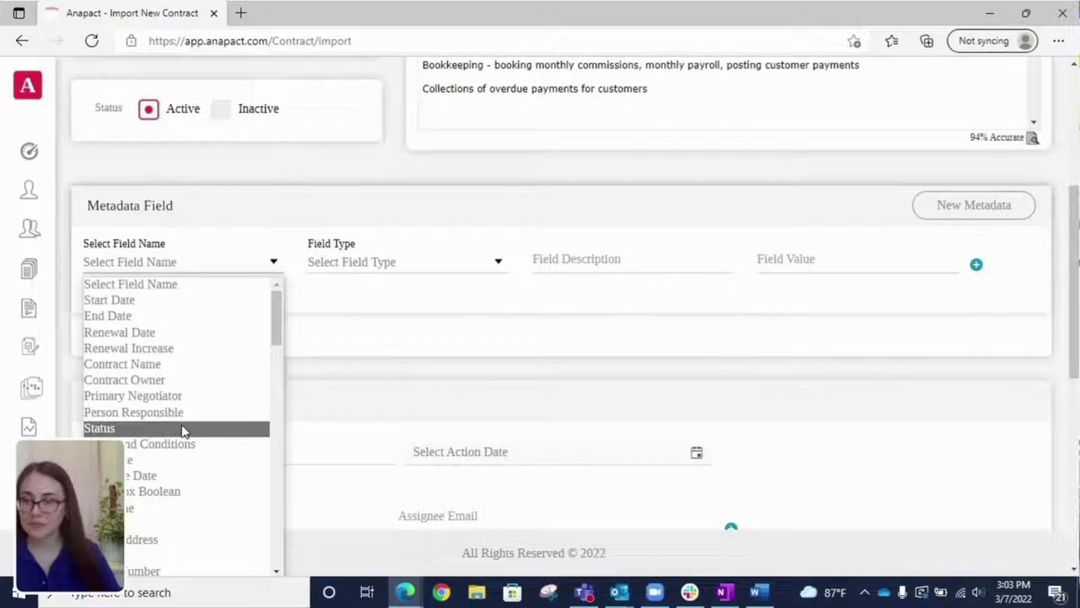
pyautogui.click(161, 429)
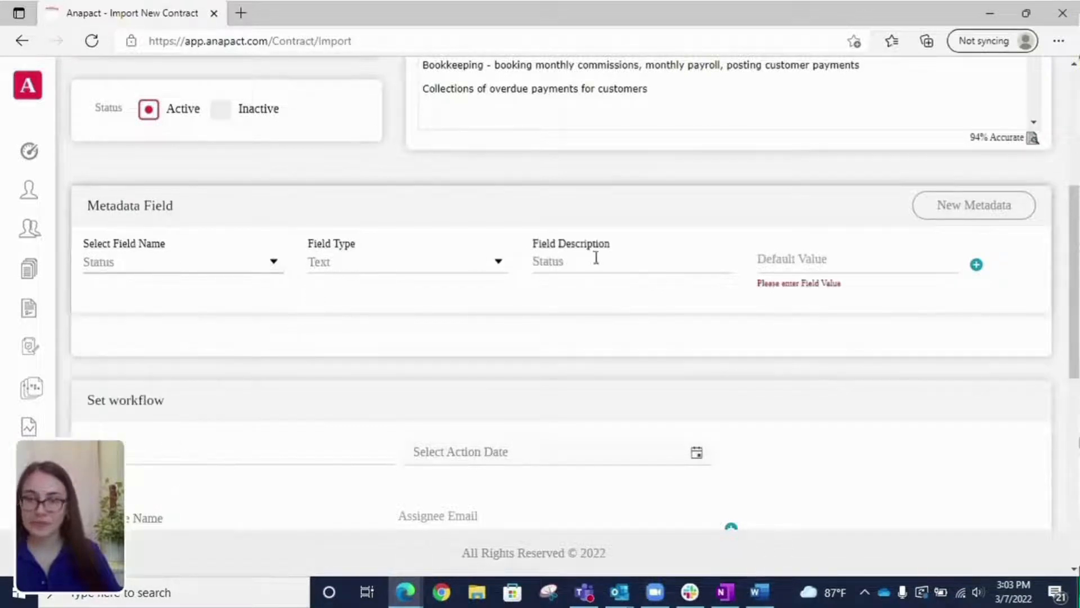
pyautogui.click(823, 273)
pyautogui.write('E')
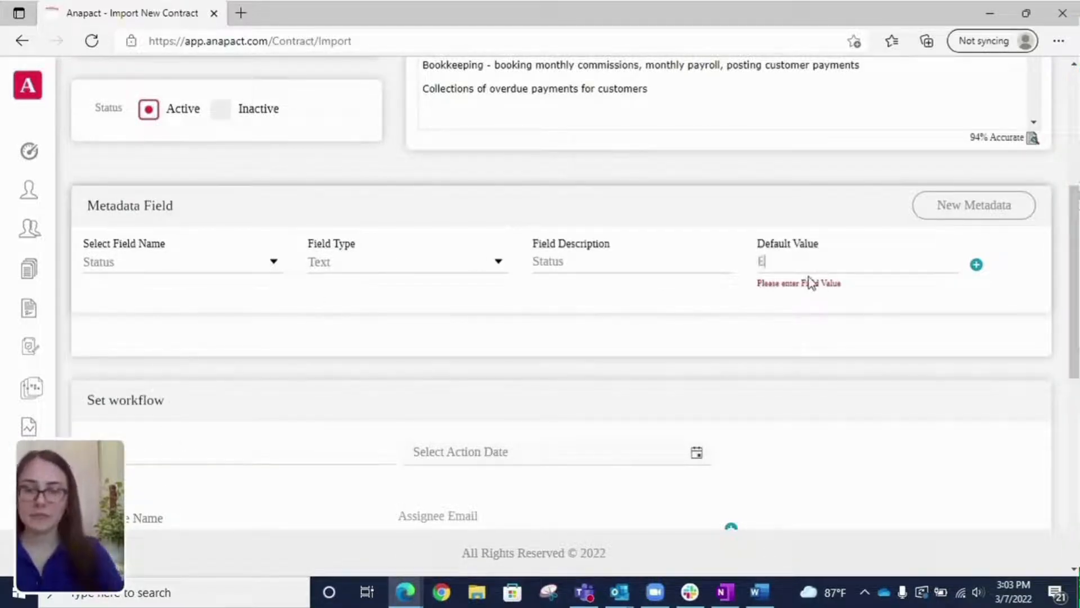
pyautogui.write('mployyee')
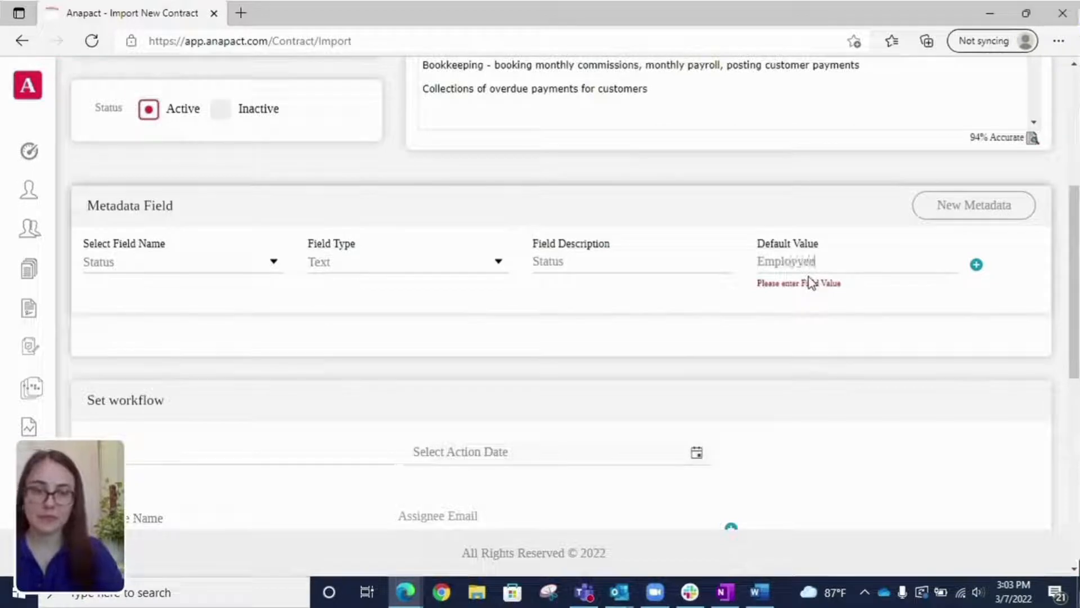
pyautogui.press('BackSpace')
pyautogui.press('BackSpace')
pyautogui.press('BackSpace')
pyautogui.write('ee Current')
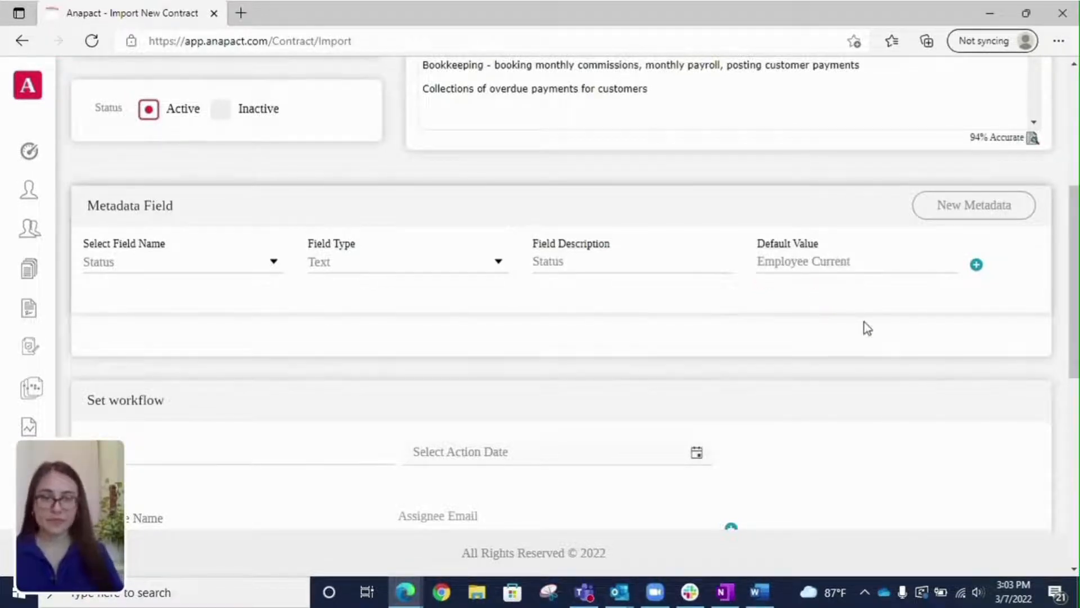
pyautogui.scroll(-4, 678, 307)
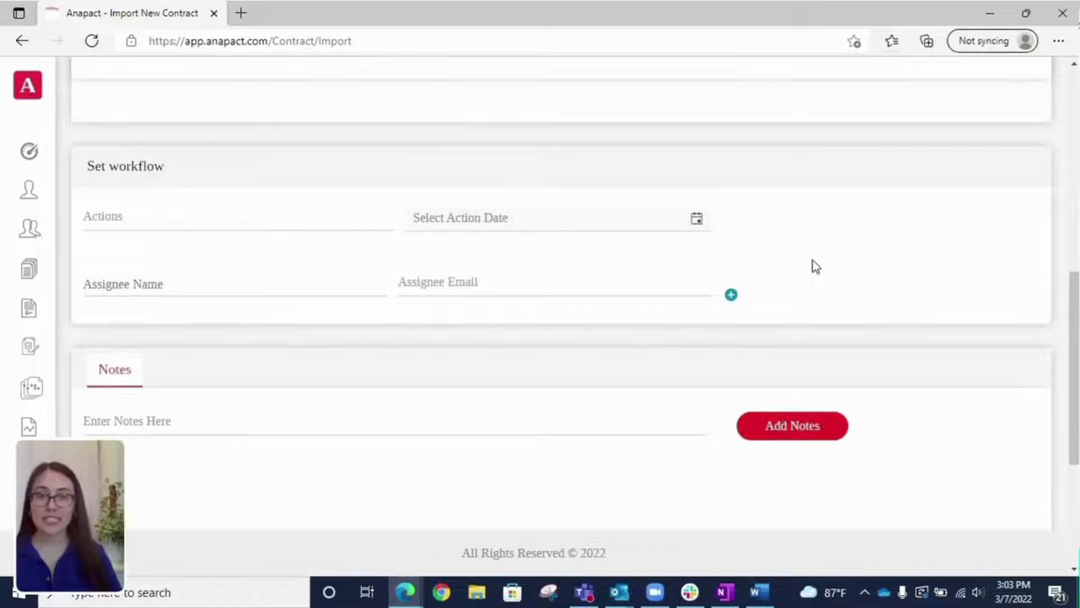
# Step: Review the filled Import New Contract form and submit the employment contract
pyautogui.scroll(3, 813, 260)
pyautogui.scroll(5, 823, 264)
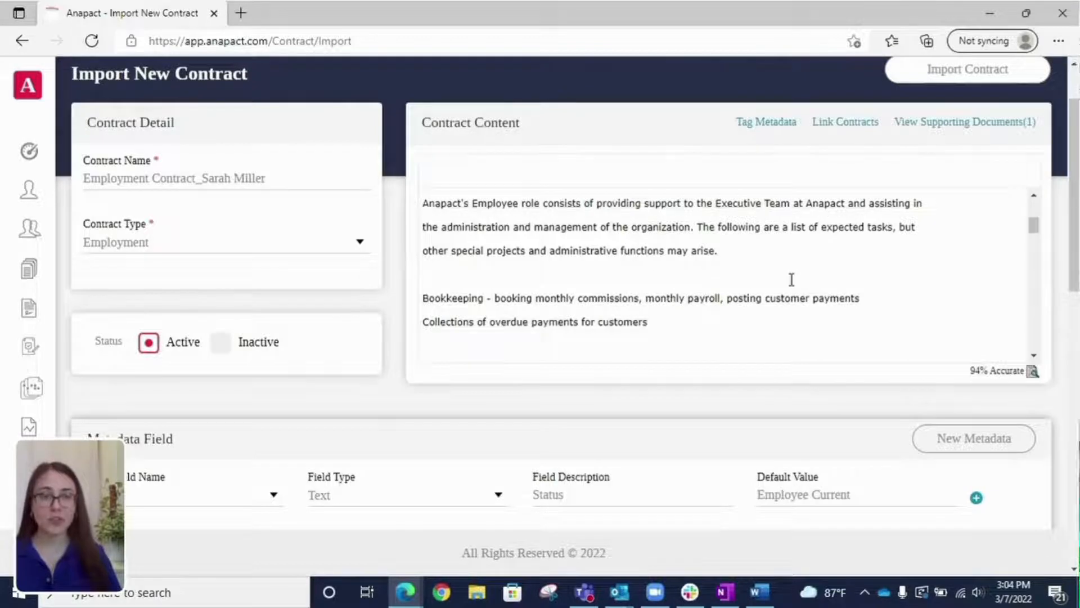
pyautogui.scroll(-3, 771, 289)
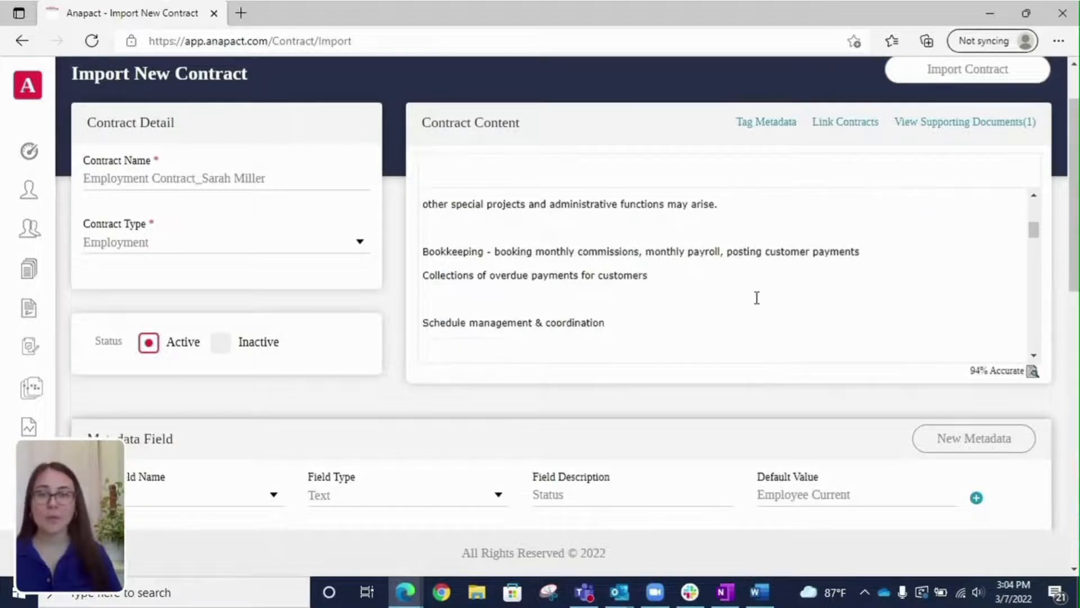
pyautogui.scroll(-8, 168, 434)
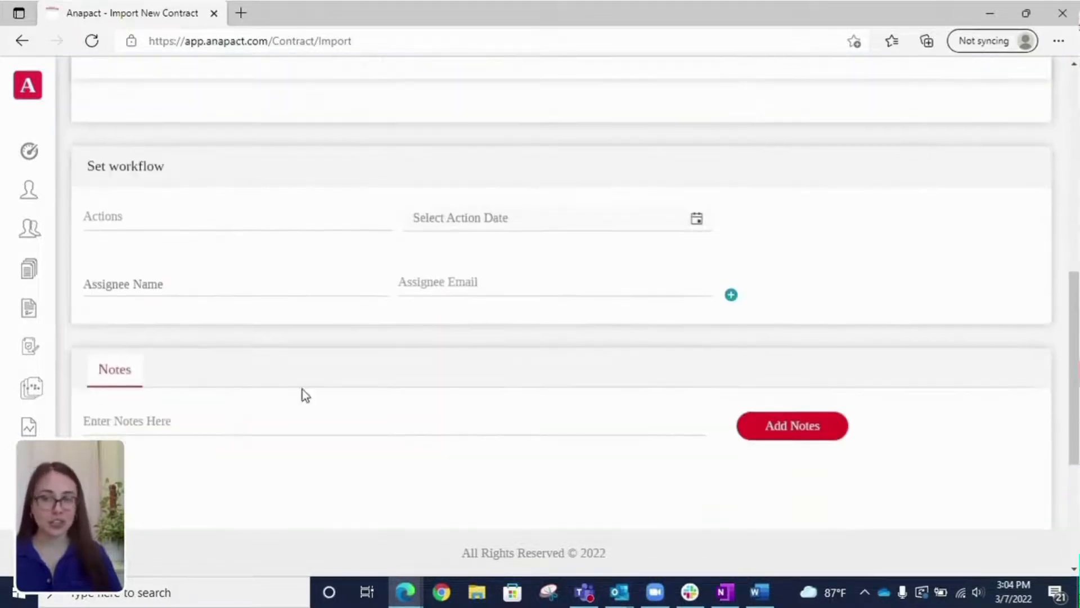
pyautogui.scroll(-5, 774, 355)
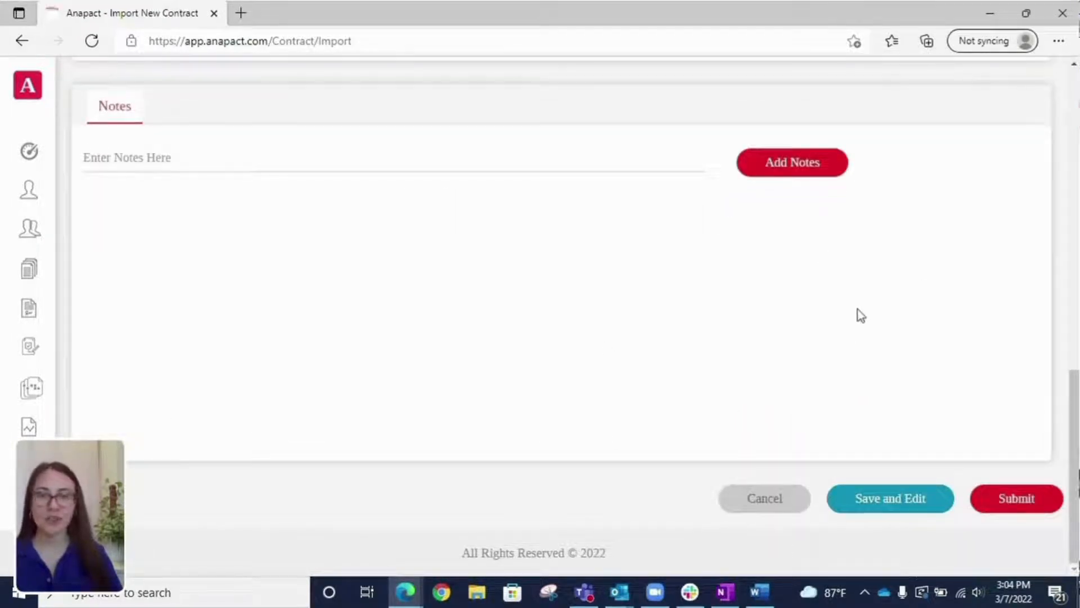
pyautogui.scroll(5, 859, 310)
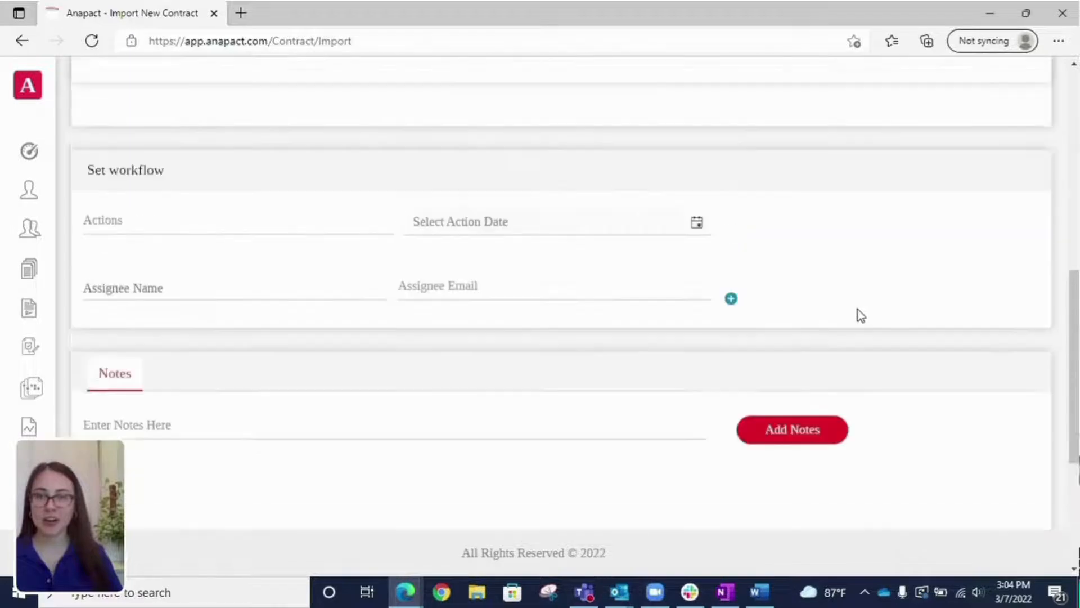
pyautogui.scroll(-5, 858, 309)
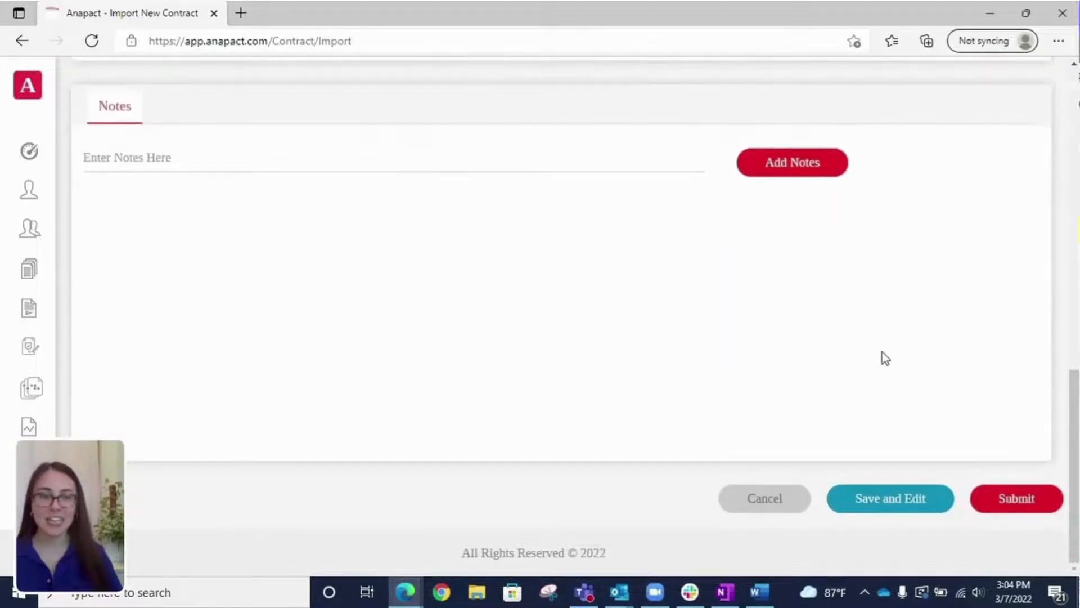
pyautogui.click(1030, 502)
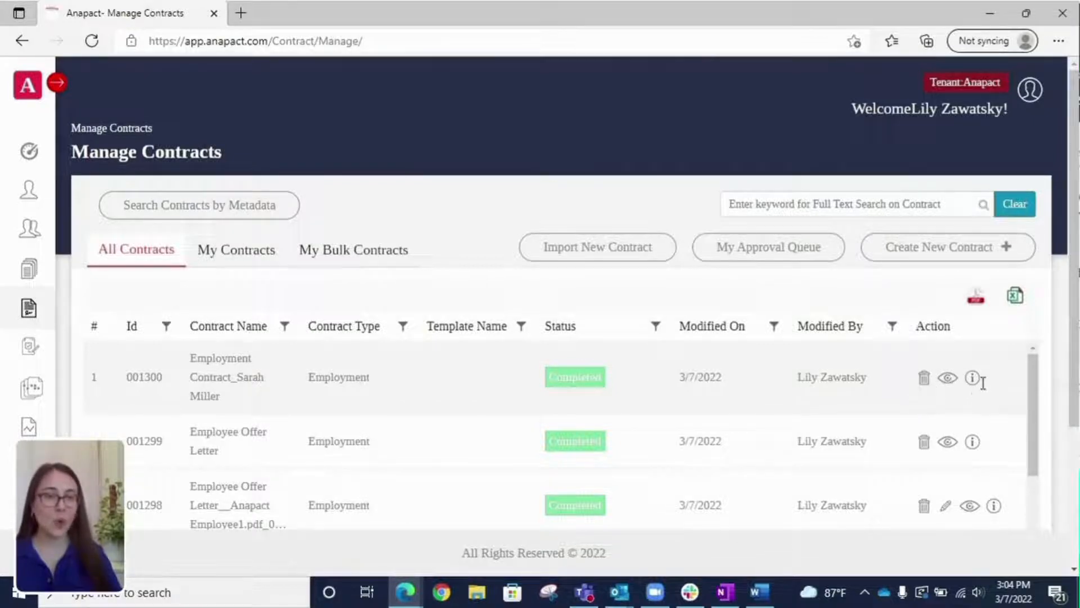
# Step: View the submitted contract and open its attached offer letter PDF
pyautogui.click(948, 378)
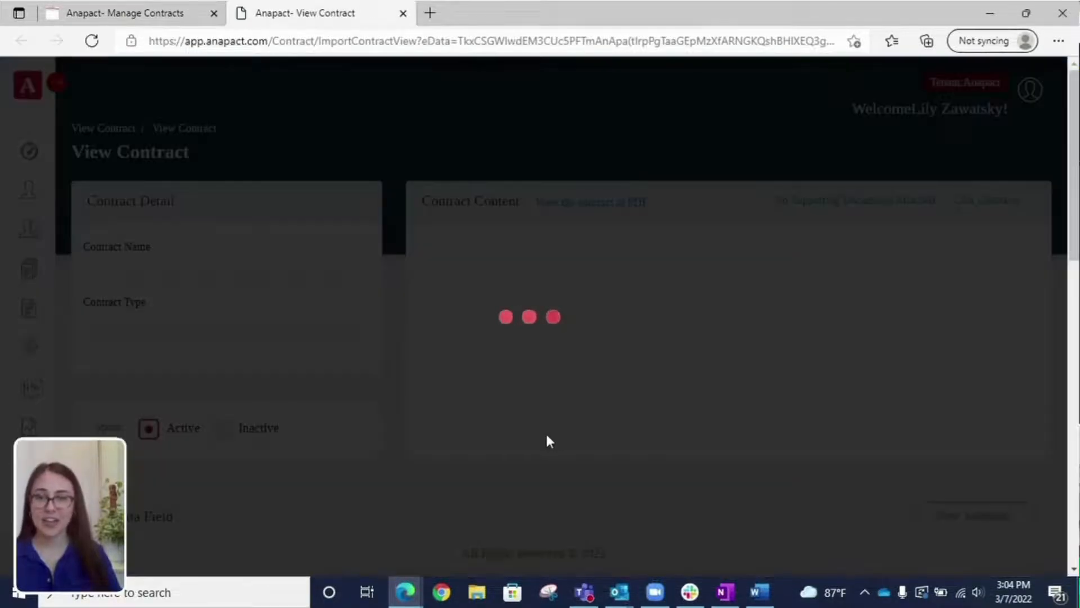
pyautogui.scroll(-2, 495, 400)
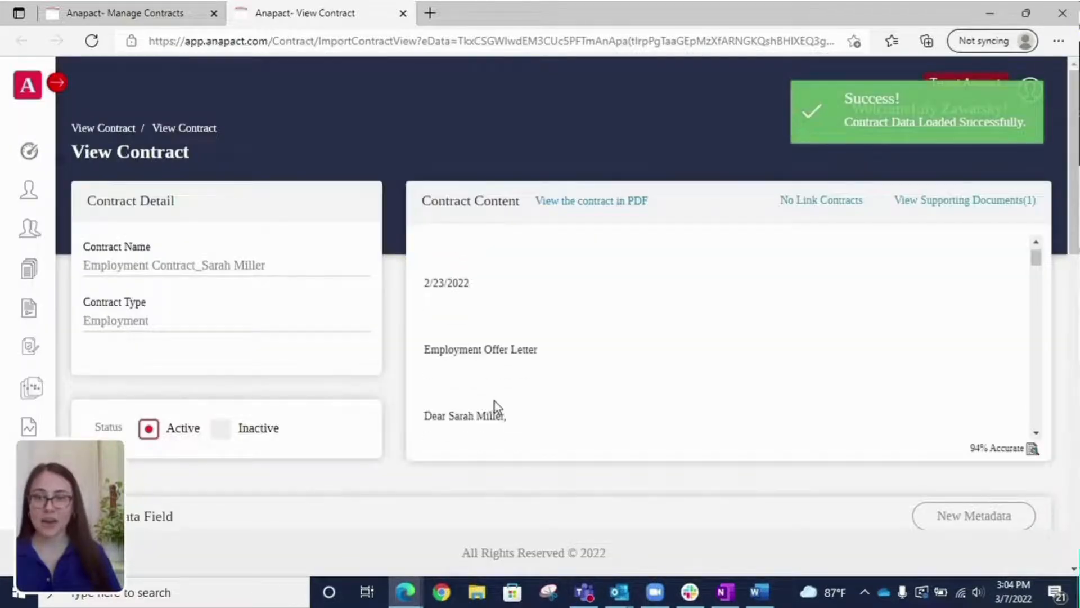
pyautogui.click(946, 203)
pyautogui.click(282, 340)
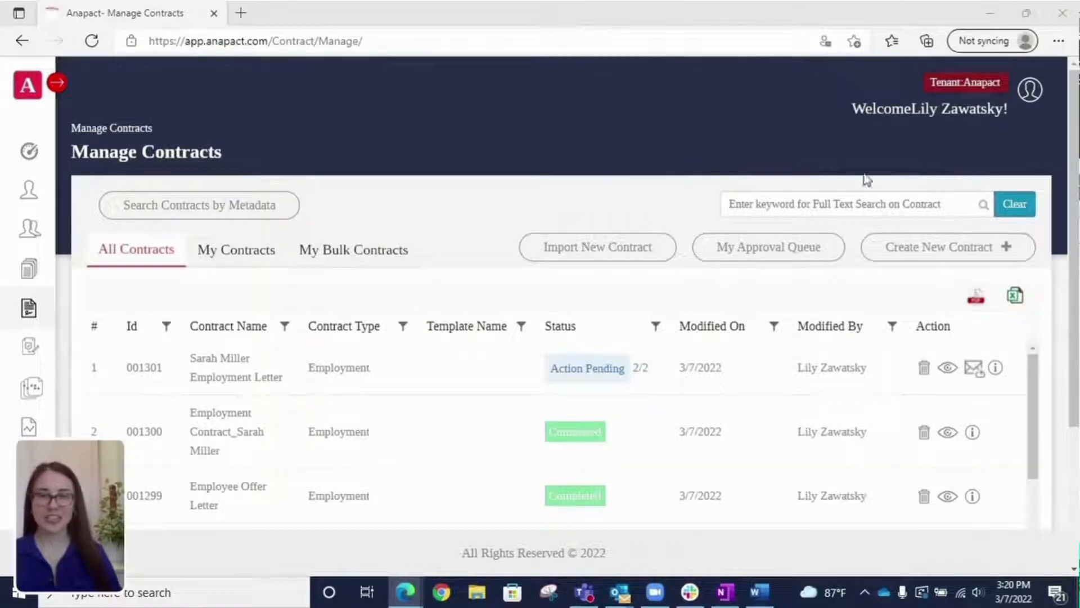
# Step: Start a quick contract named after the employee plus 'Contract', with contract type Employment
pyautogui.click(942, 259)
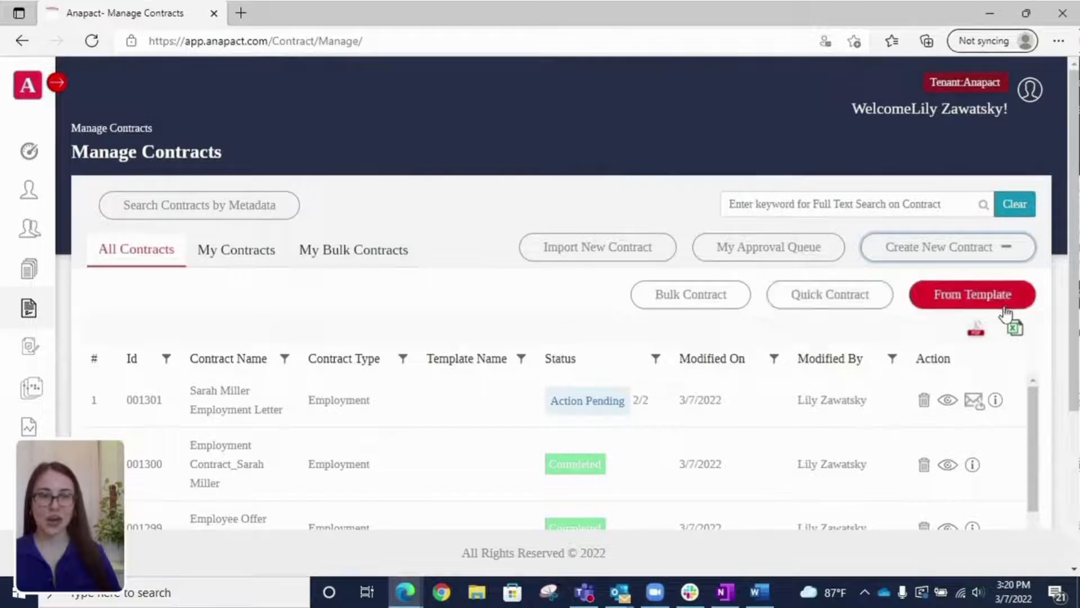
pyautogui.click(833, 303)
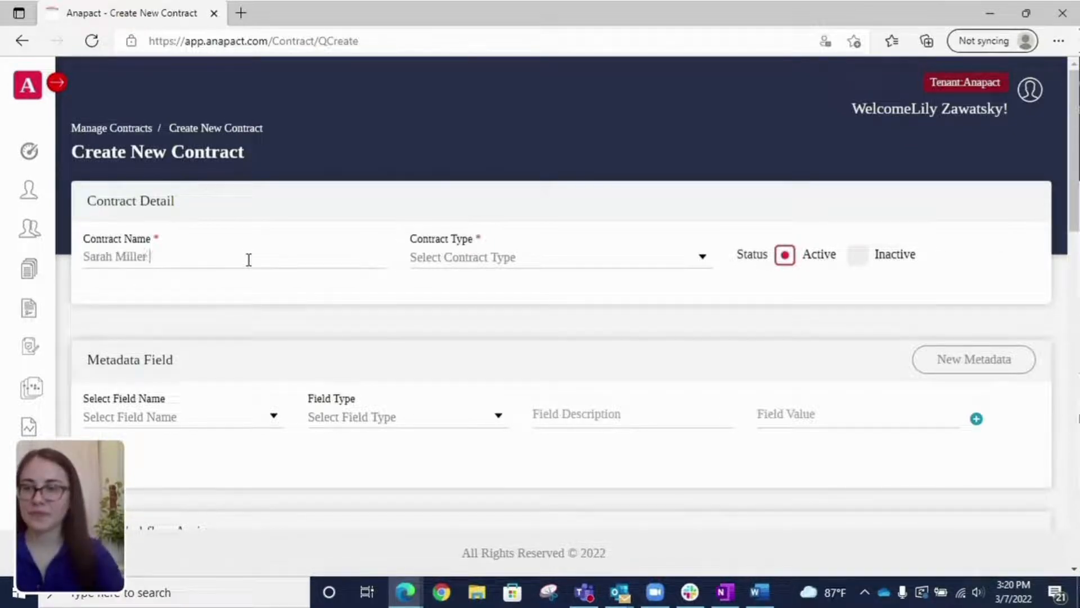
pyautogui.write('On')
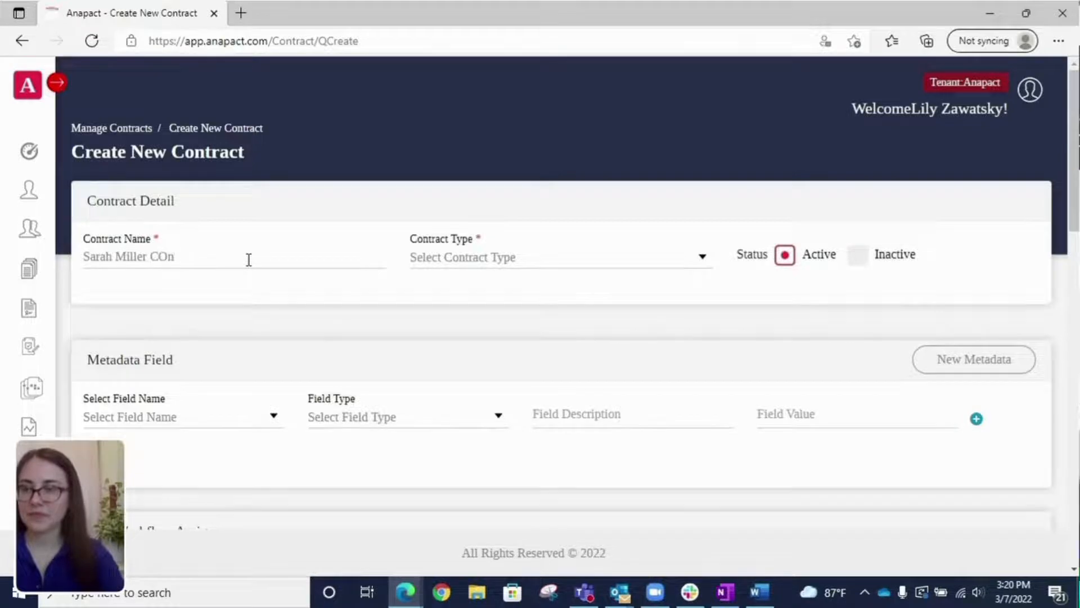
pyautogui.write('trntract')
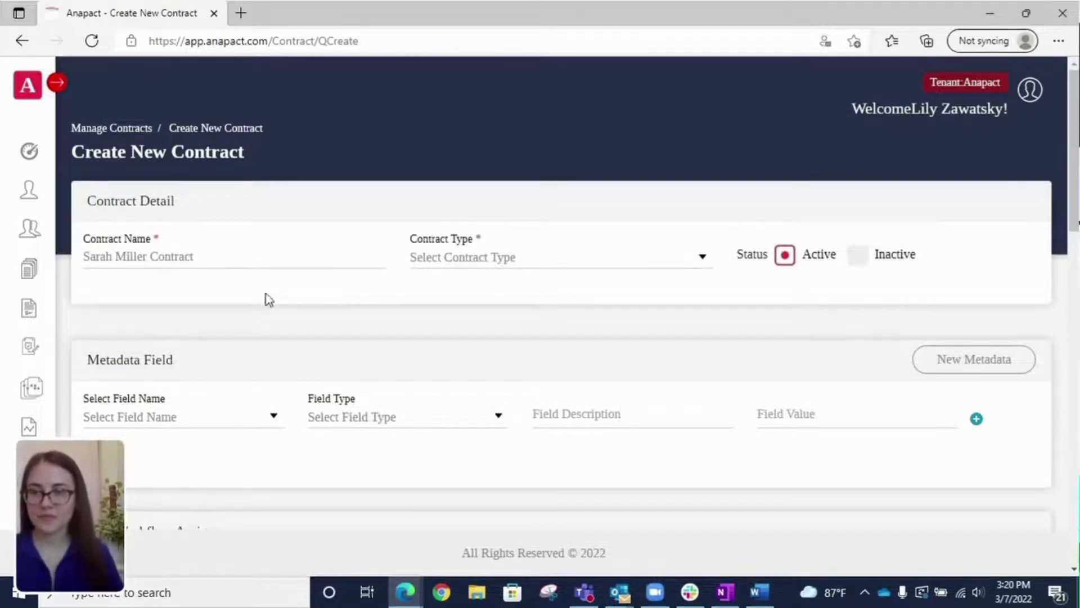
pyautogui.click(490, 256)
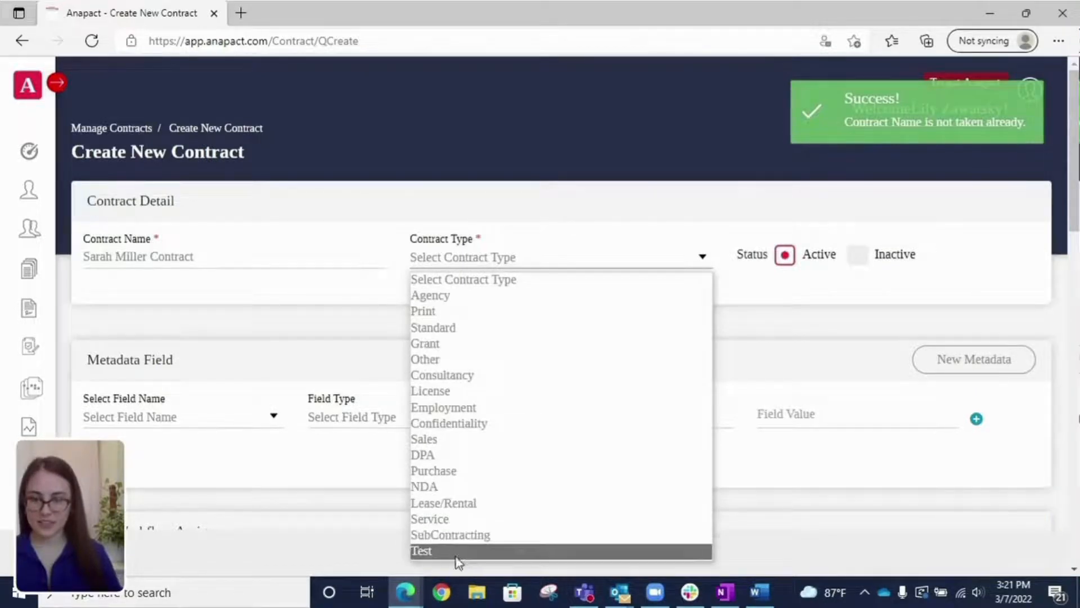
pyautogui.click(462, 410)
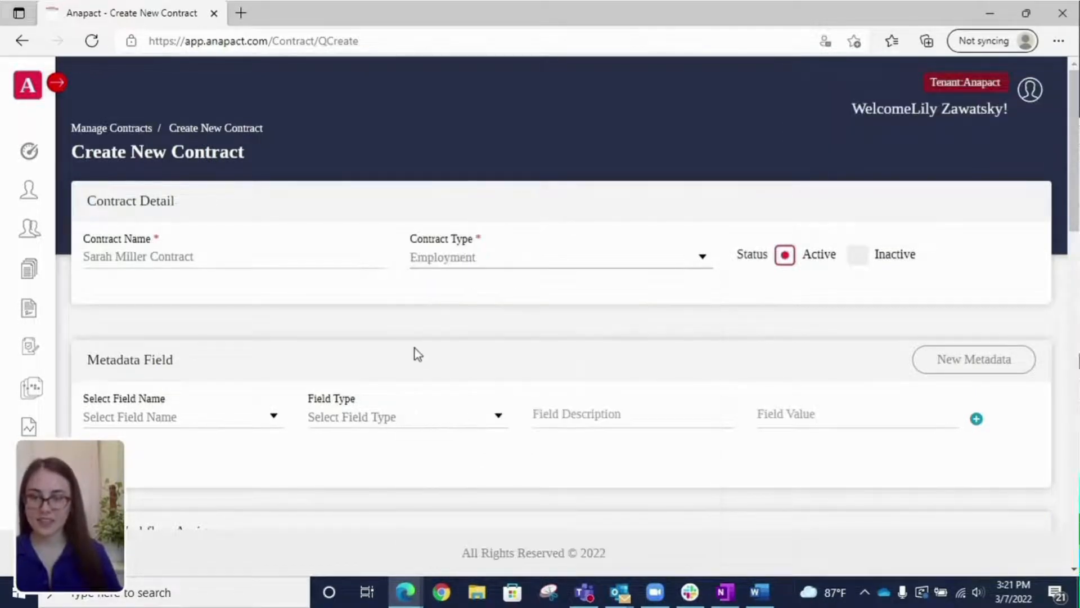
pyautogui.scroll(-5, 417, 353)
pyautogui.scroll(1, 253, 166)
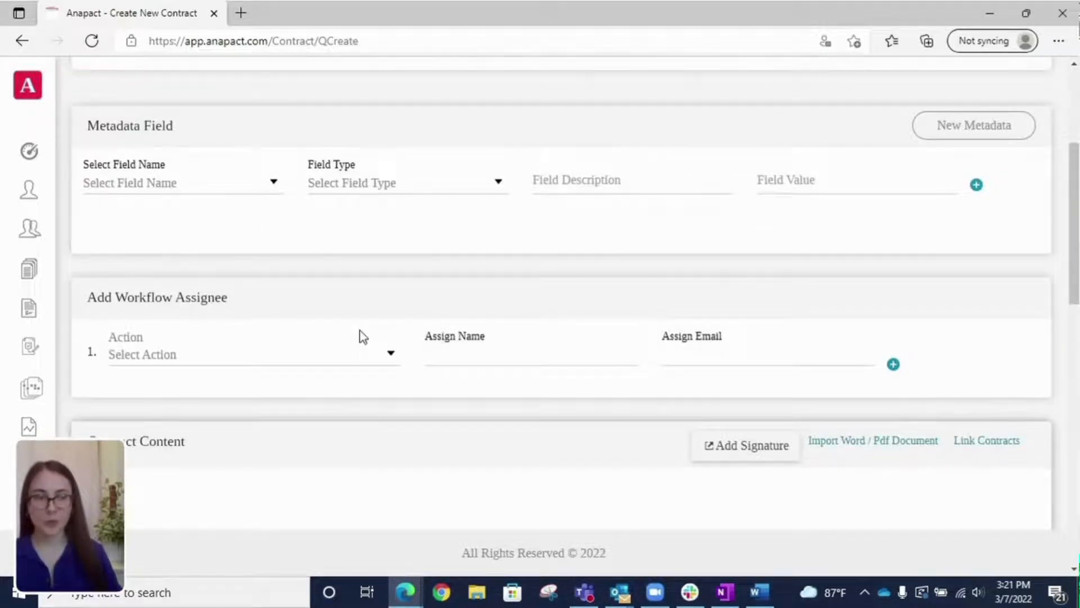
# Step: Import the second offer letter PDF as the contract content and review the imported text
pyautogui.scroll(-5, 355, 329)
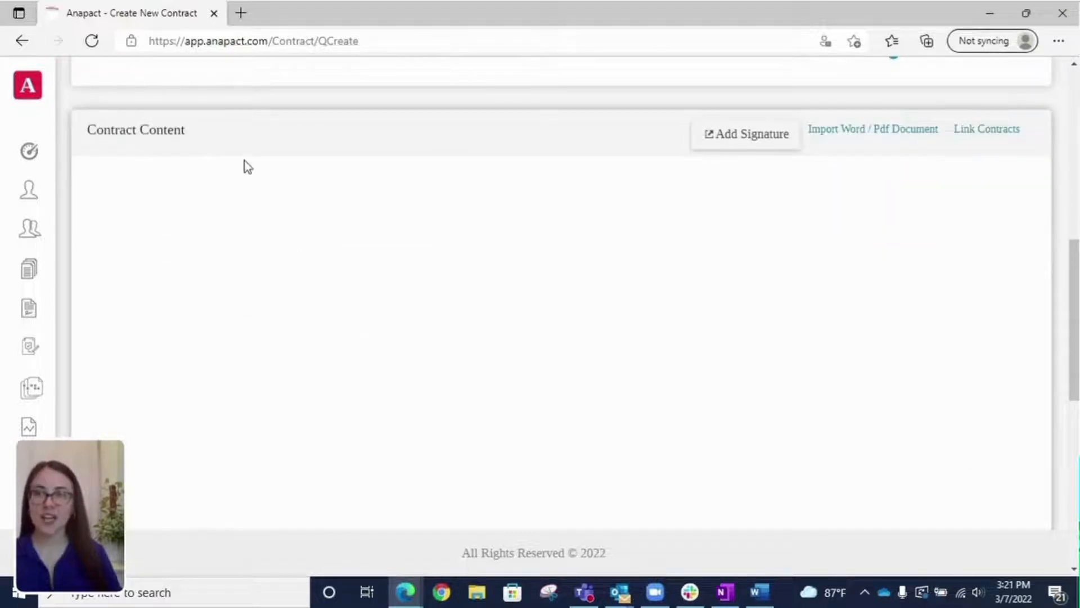
pyautogui.click(882, 134)
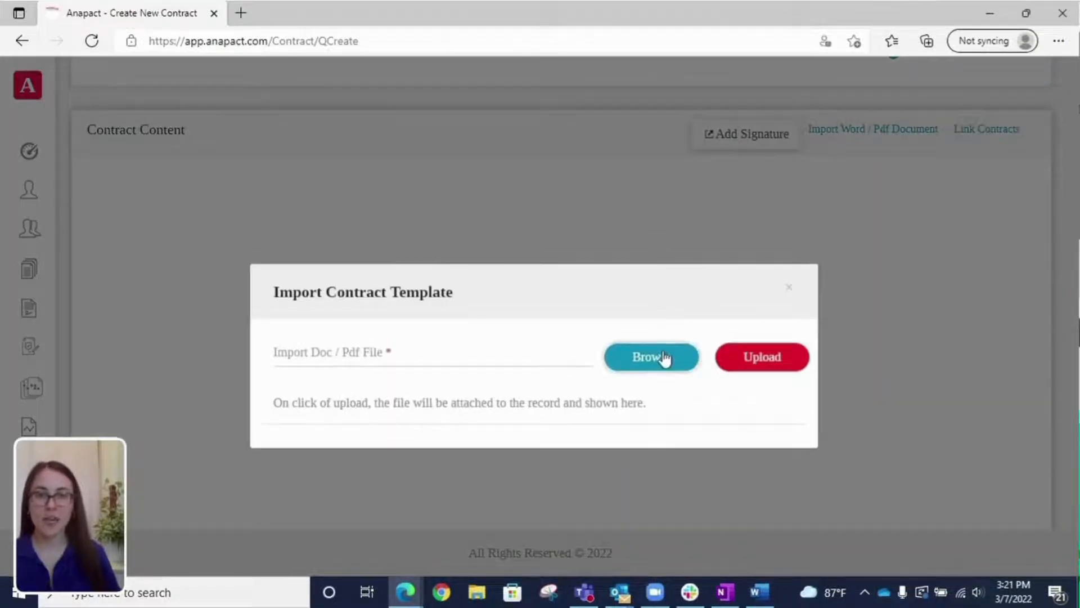
pyautogui.click(666, 357)
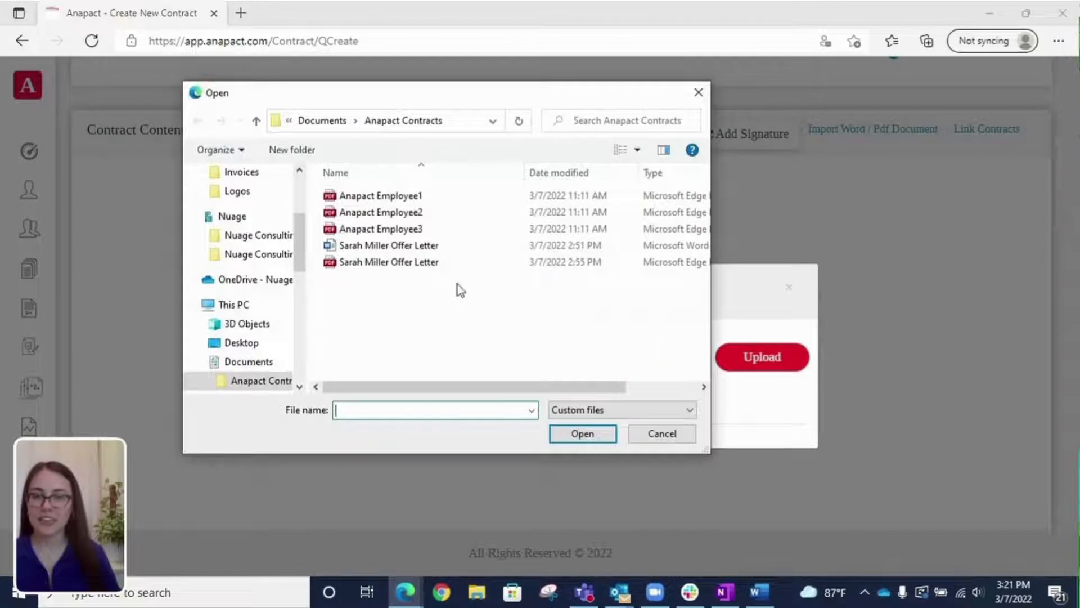
pyautogui.click(429, 263)
pyautogui.click(582, 439)
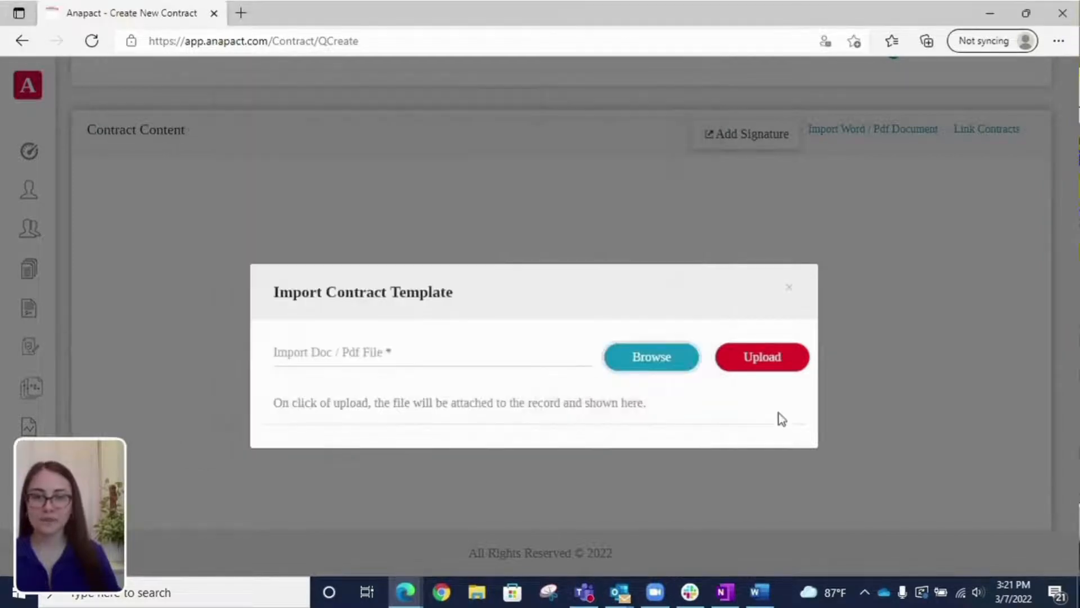
pyautogui.click(779, 355)
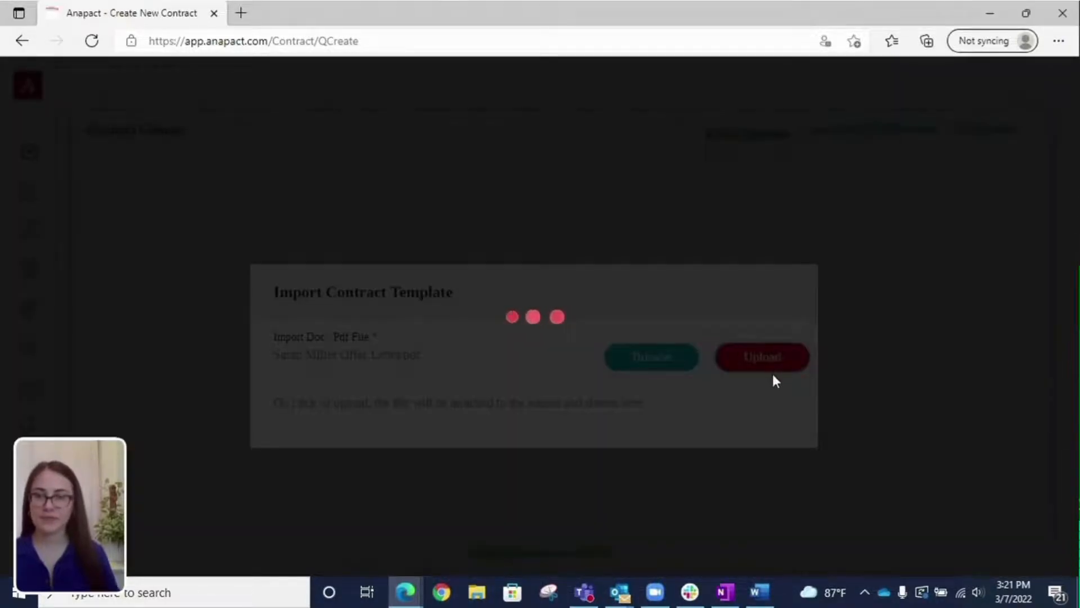
pyautogui.scroll(-4, 771, 379)
pyautogui.scroll(-4, 759, 376)
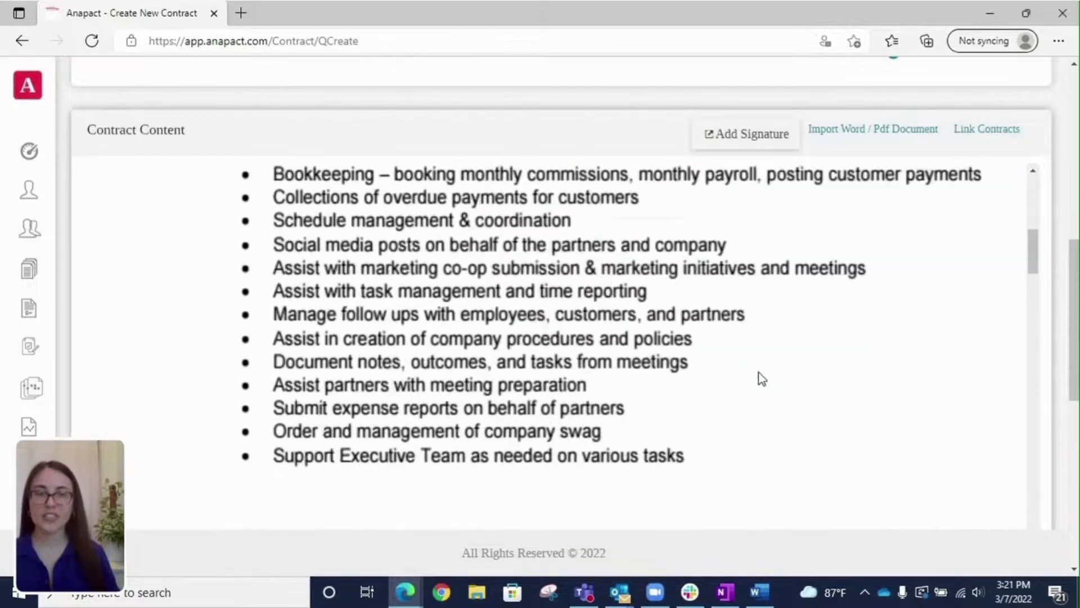
pyautogui.scroll(7, 760, 382)
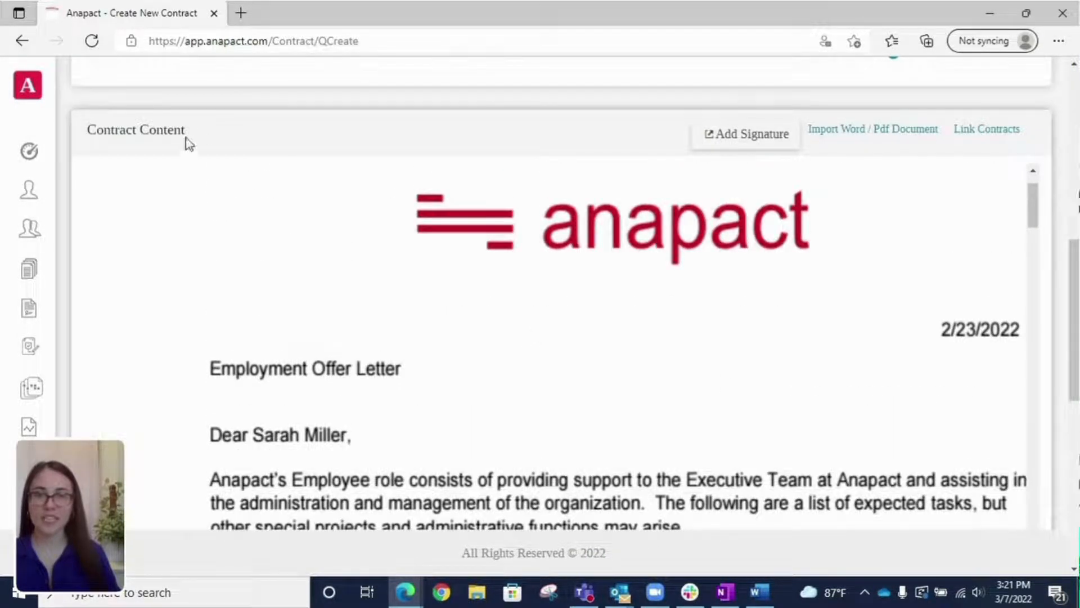
pyautogui.scroll(2, 644, 327)
pyautogui.scroll(5, 534, 226)
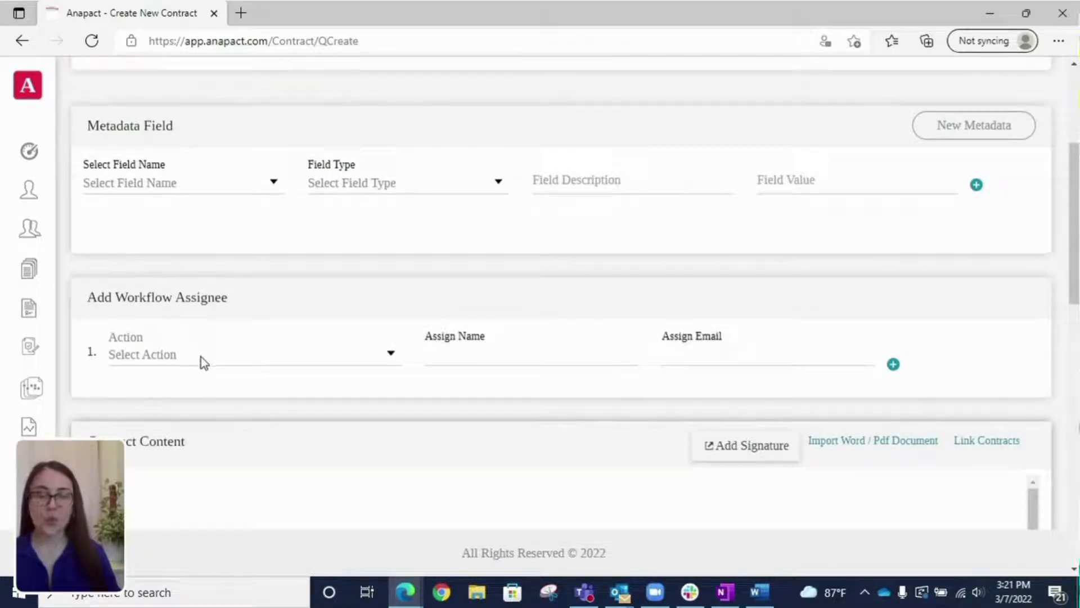
# Step: Set the first workflow assignee's action to Recipient E-Sign
pyautogui.scroll(-4, 503, 480)
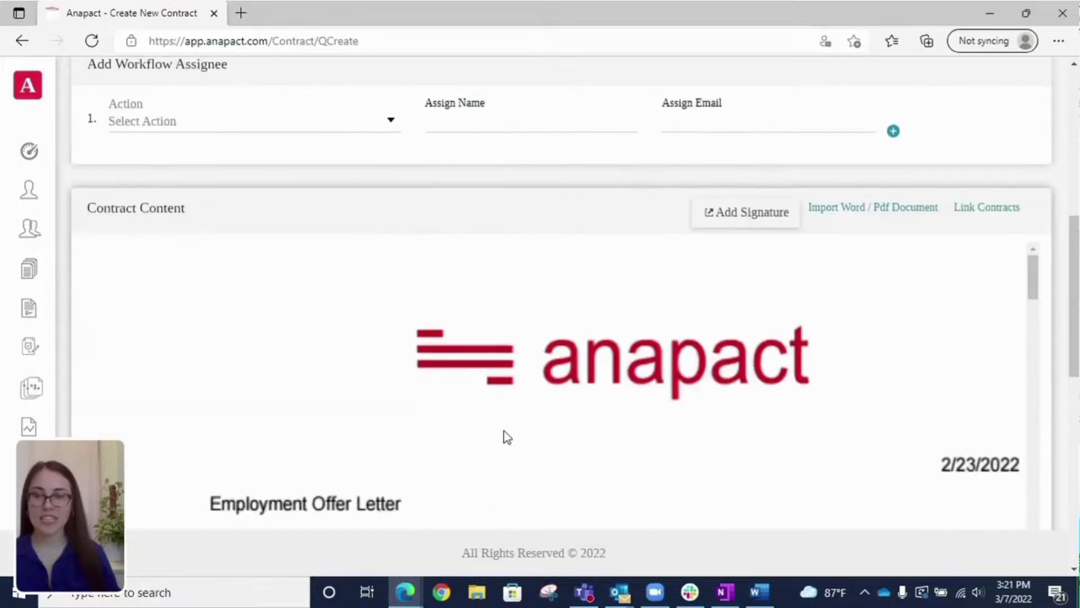
pyautogui.scroll(-10, 506, 437)
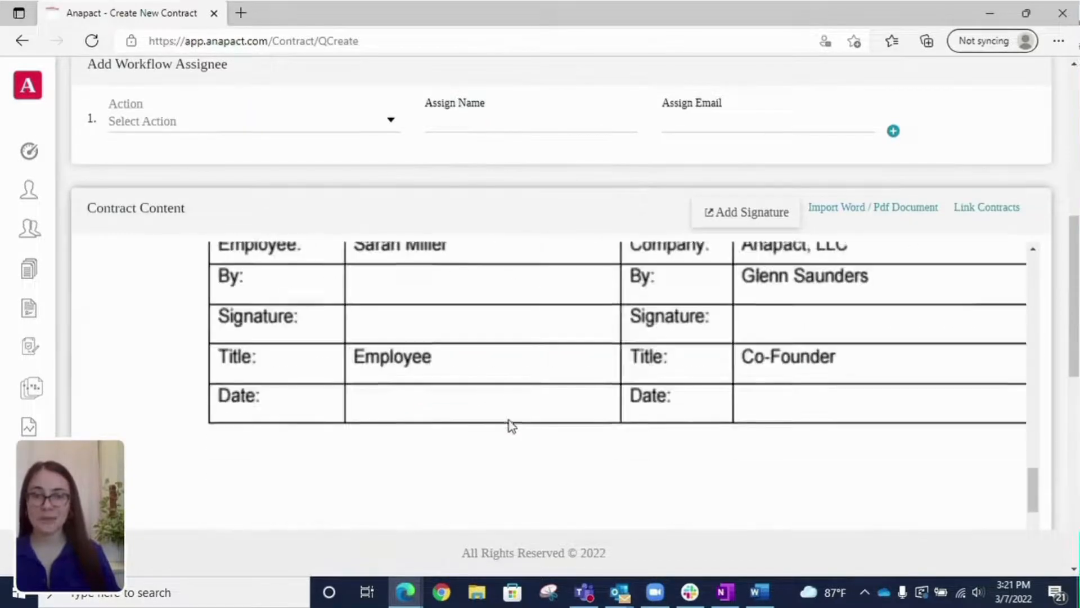
pyautogui.scroll(2, 461, 389)
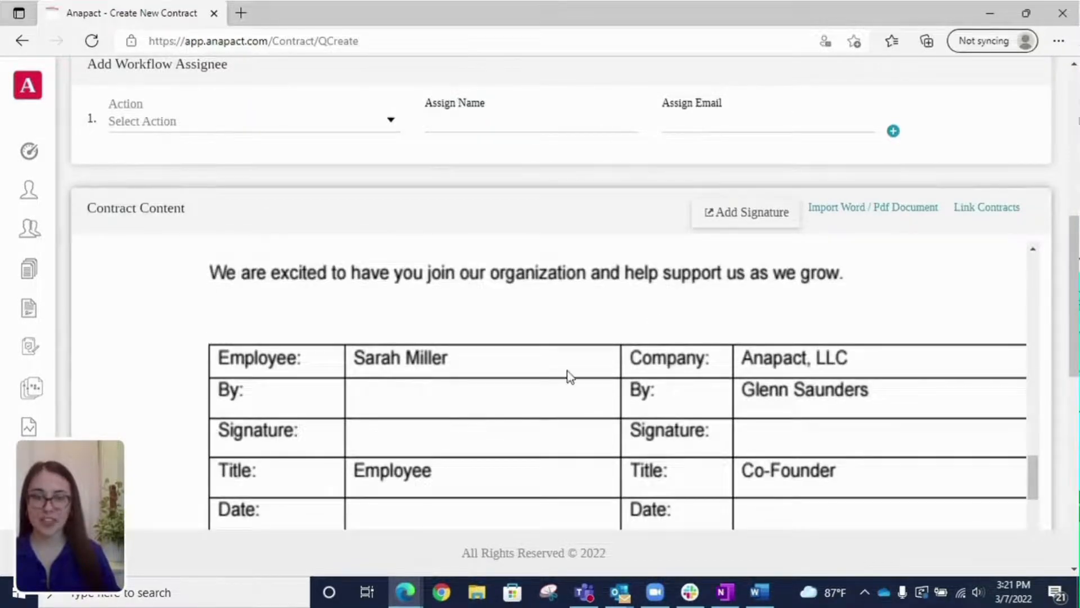
pyautogui.scroll(5, 567, 373)
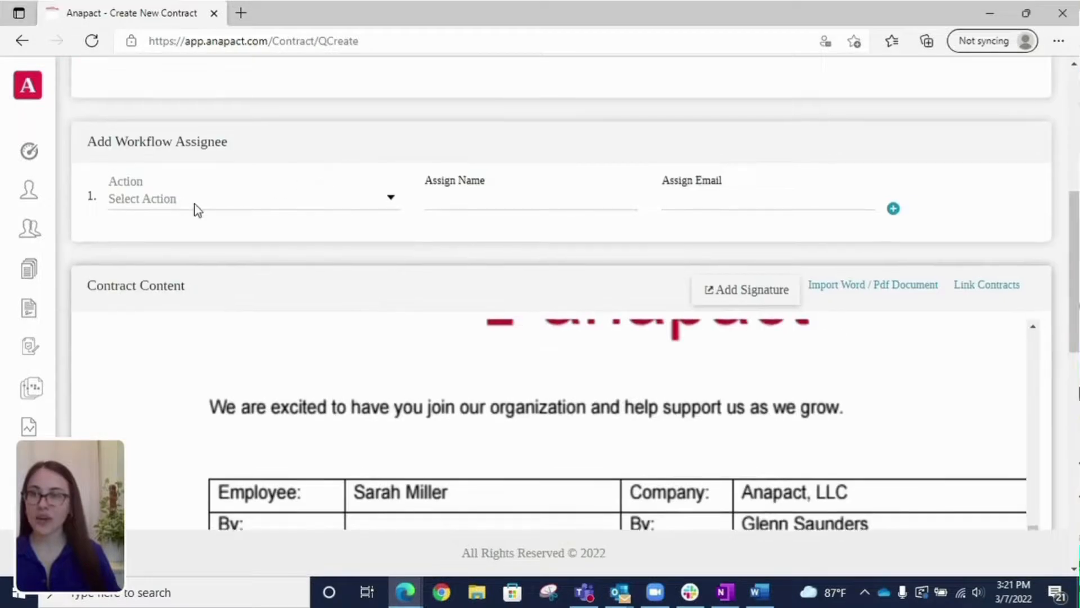
pyautogui.click(197, 203)
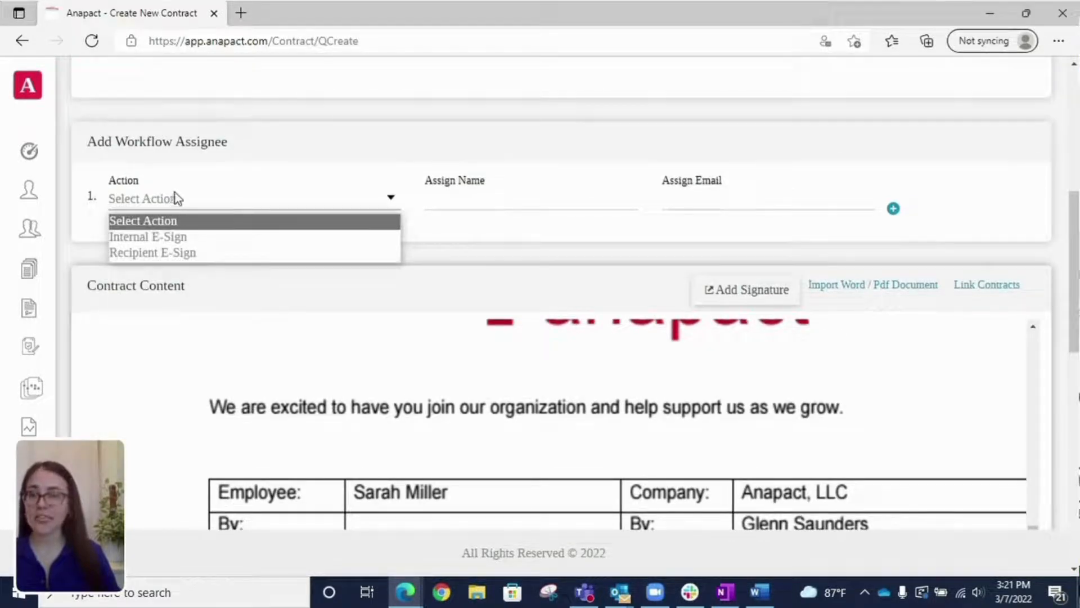
pyautogui.click(208, 255)
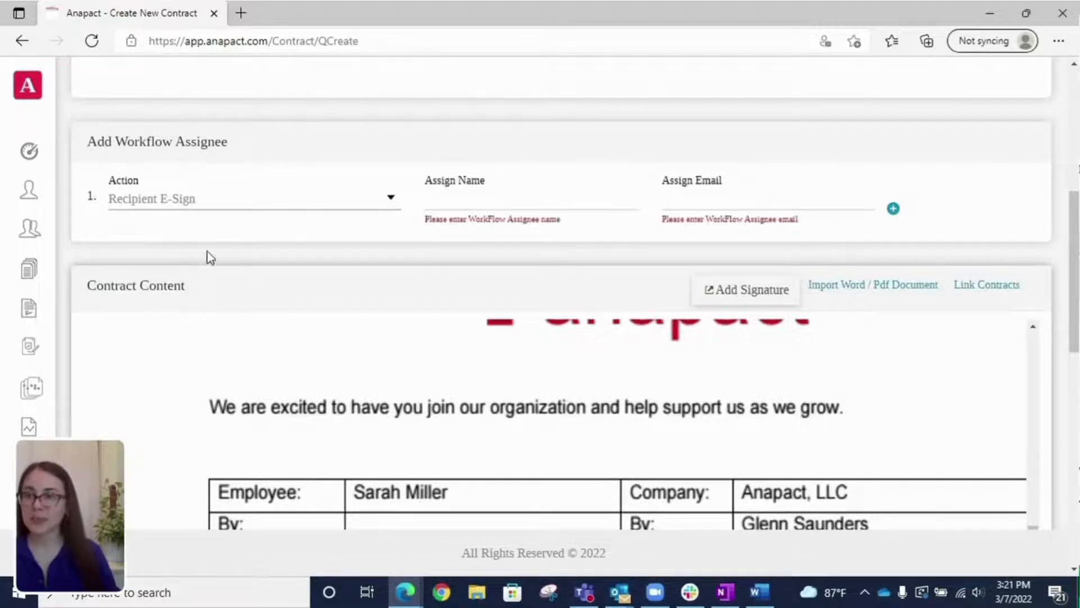
# Step: Enter the employee's name and e-mail for that assignee and add a second assignee row
pyautogui.click(475, 201)
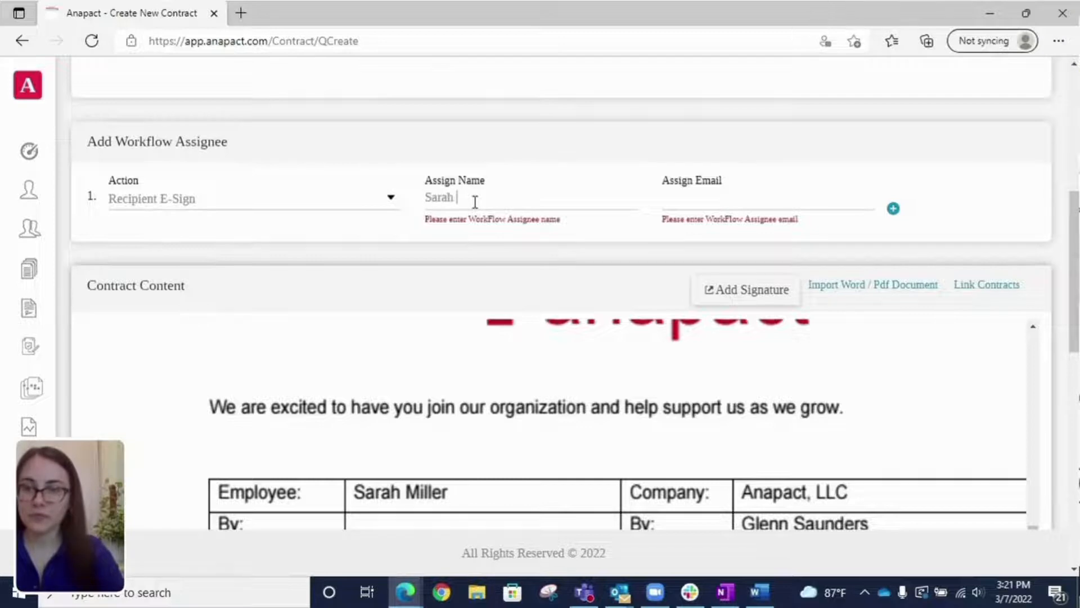
pyautogui.press('Tab')
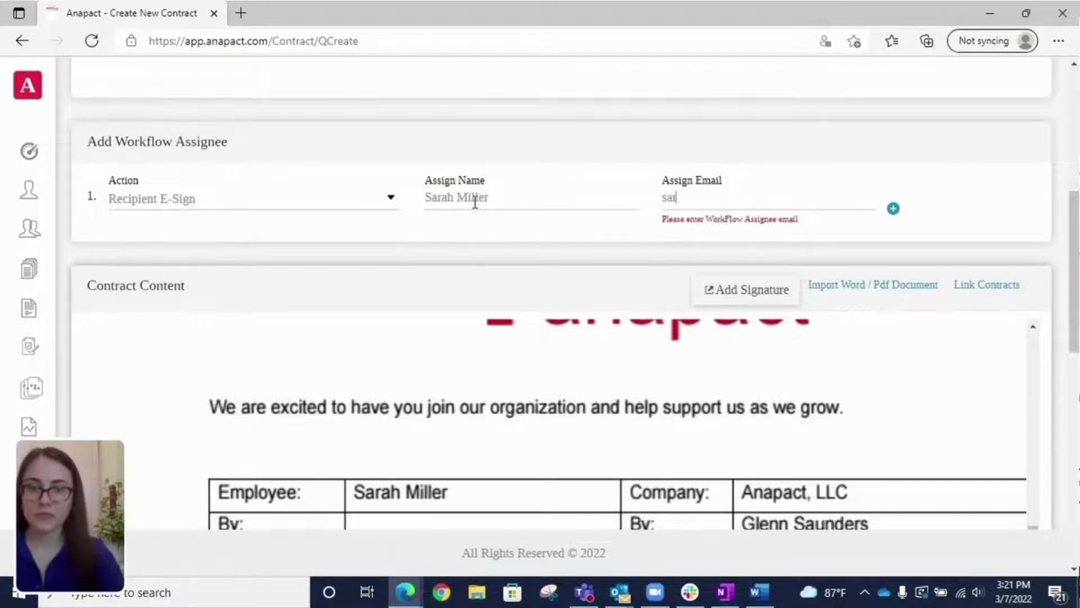
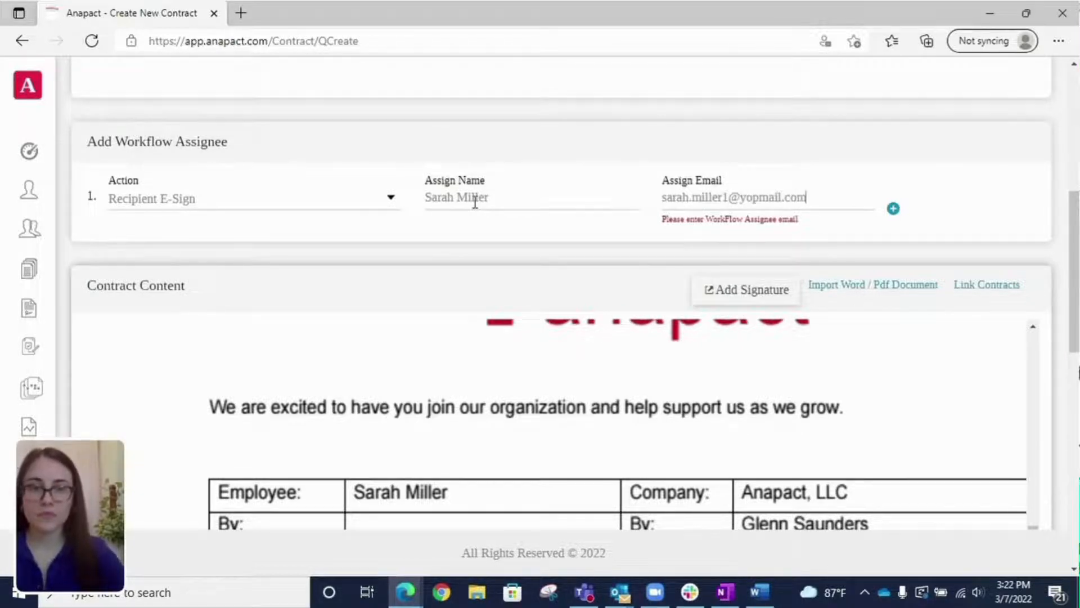
pyautogui.click(893, 209)
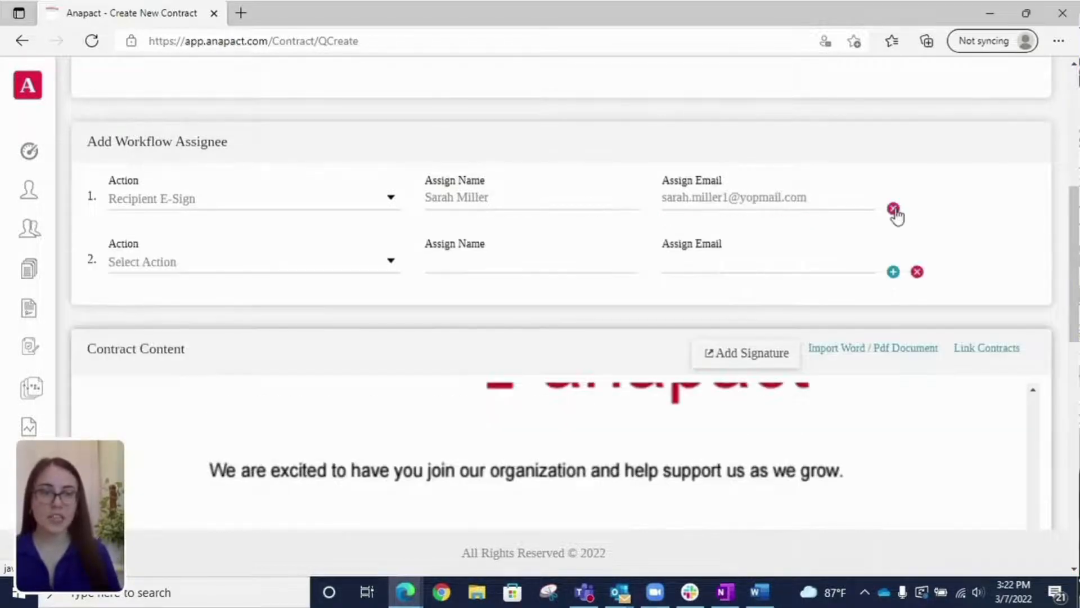
# Step: Set the second assignee to Internal E-Sign and pick the company co-founder from the name suggestions
pyautogui.click(238, 263)
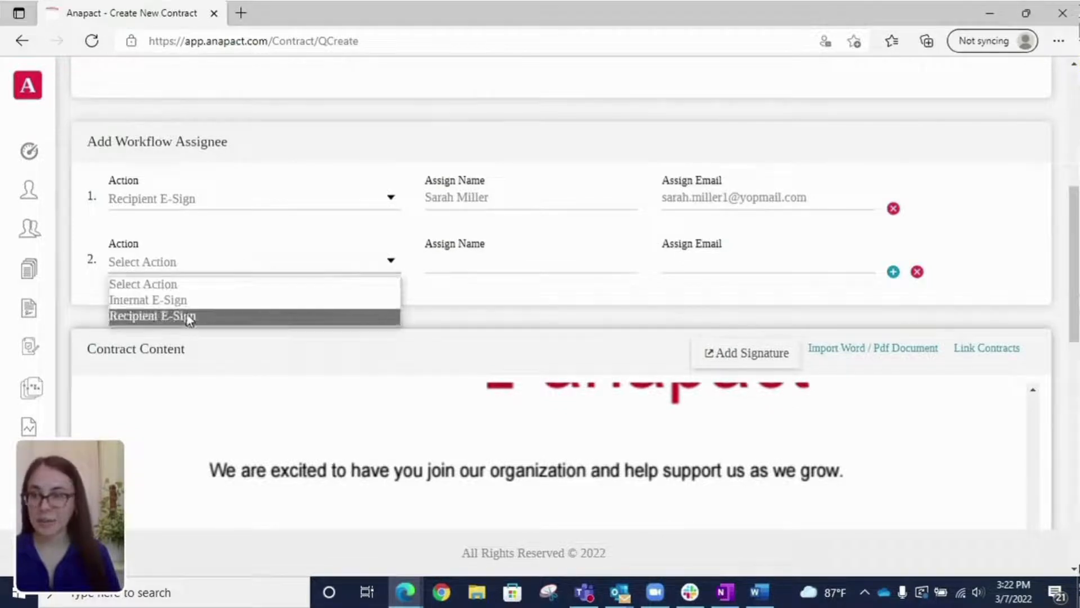
pyautogui.click(187, 302)
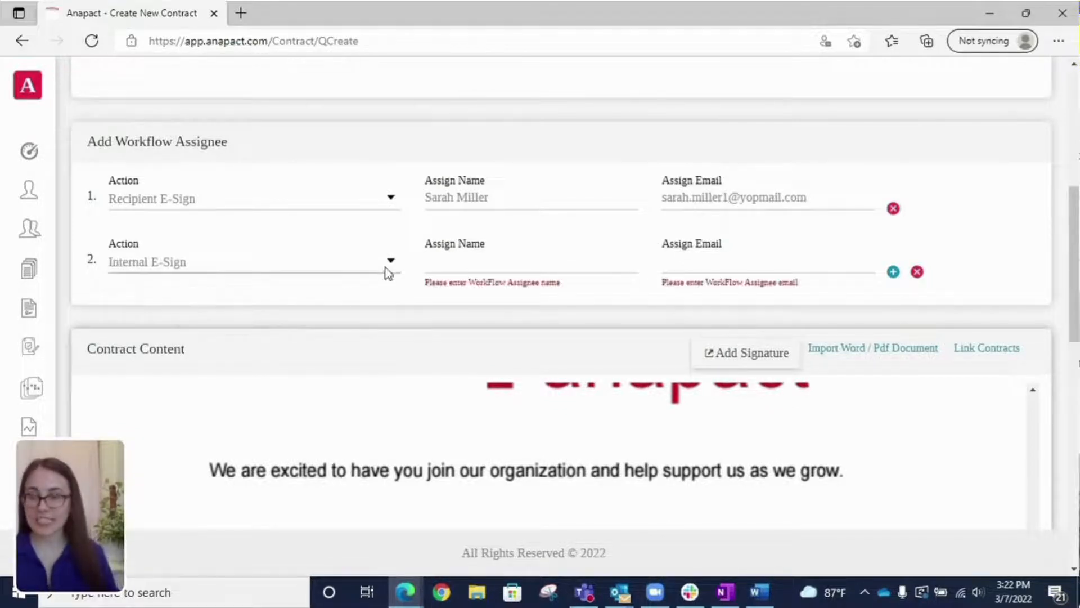
pyautogui.click(497, 264)
pyautogui.write('Glenn')
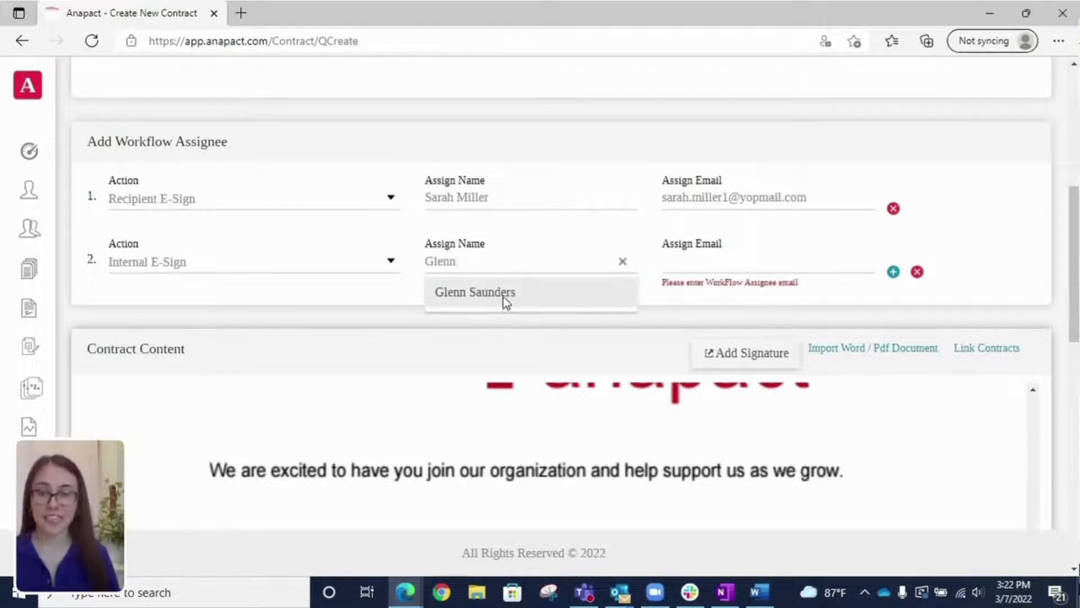
pyautogui.click(503, 296)
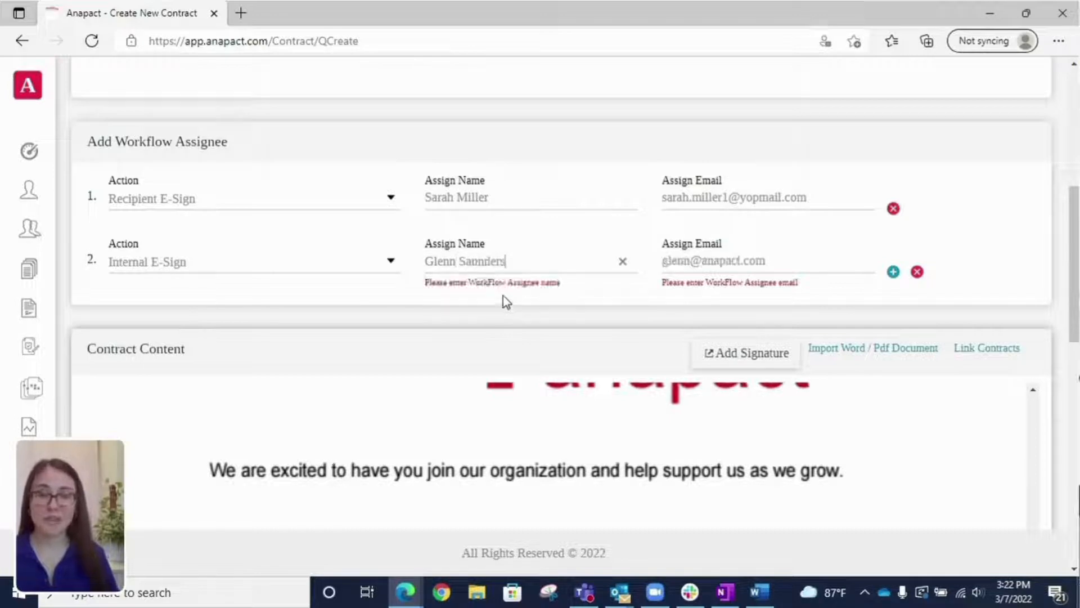
pyautogui.click(993, 253)
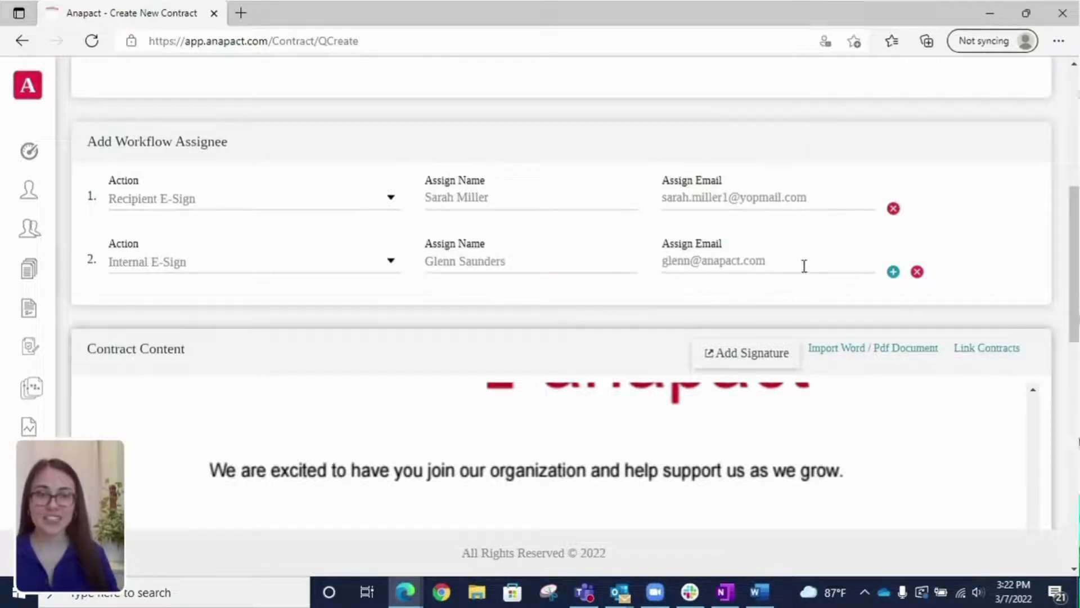
pyautogui.scroll(-3, 579, 262)
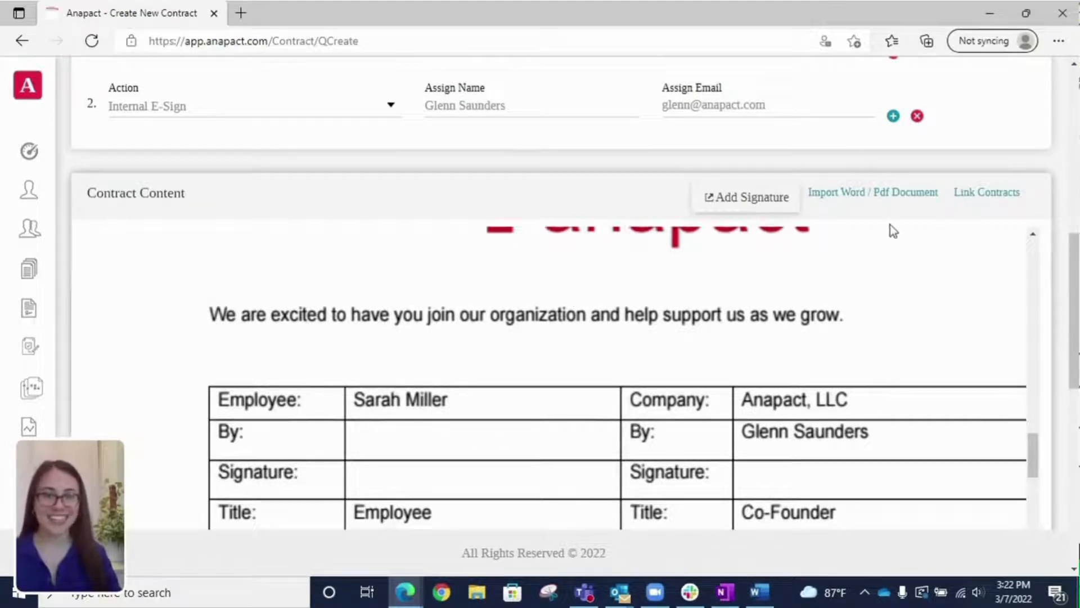
# Step: Place Recipient and Internal signature and signed-date fields in the signature table's Signature and Date cells
pyautogui.click(777, 202)
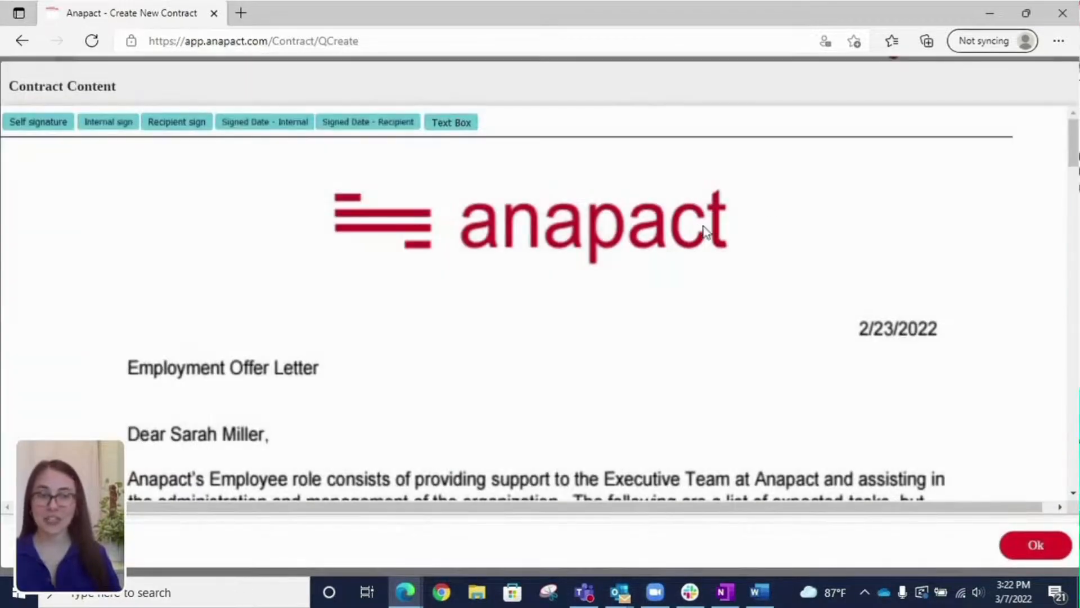
pyautogui.scroll(-8, 555, 259)
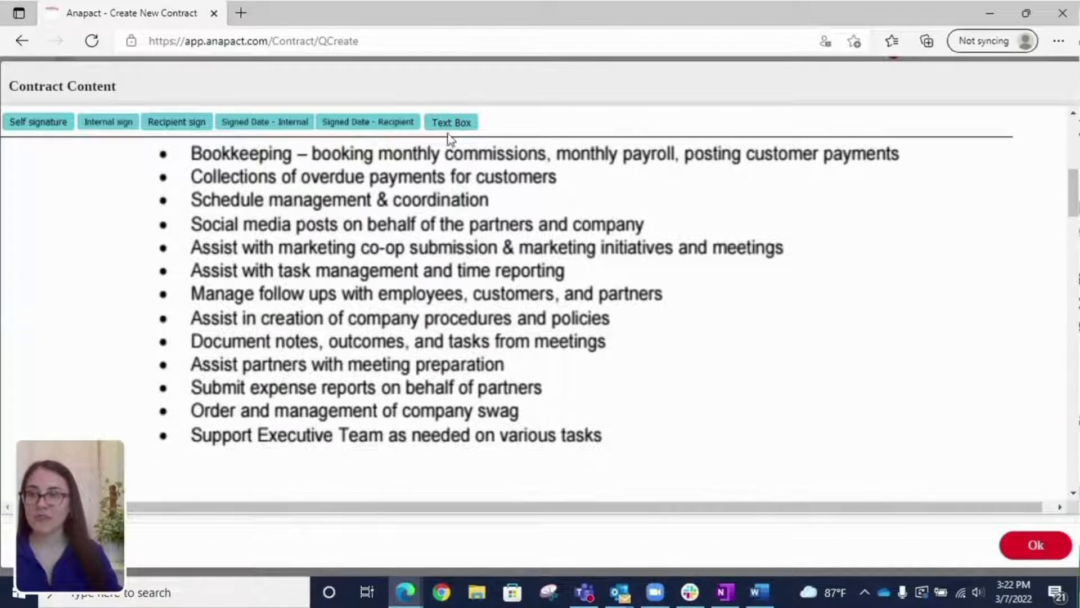
pyautogui.scroll(-9, 711, 224)
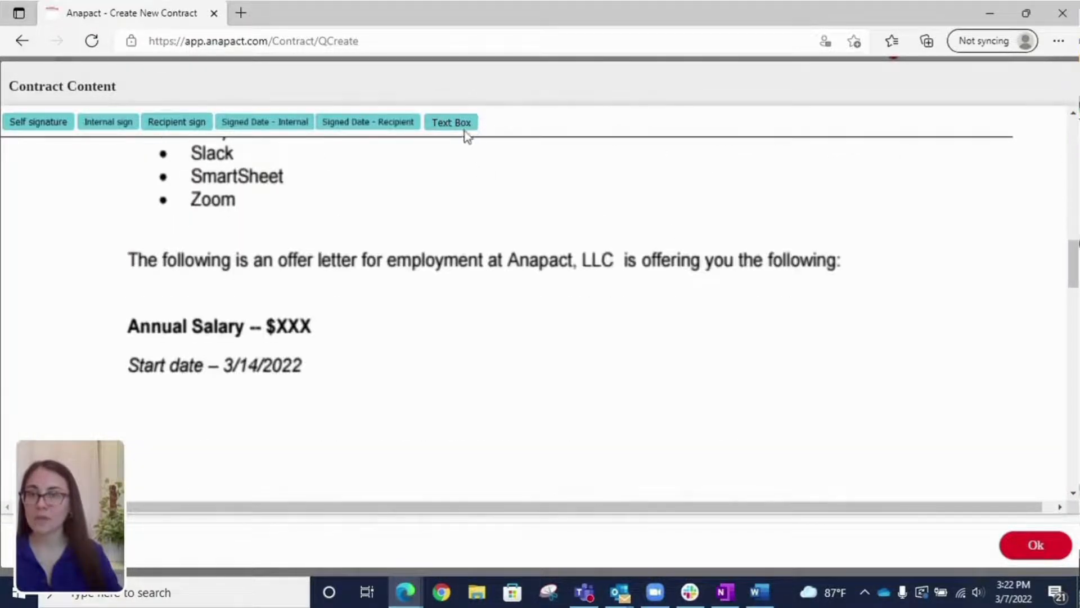
pyautogui.scroll(-10, 481, 309)
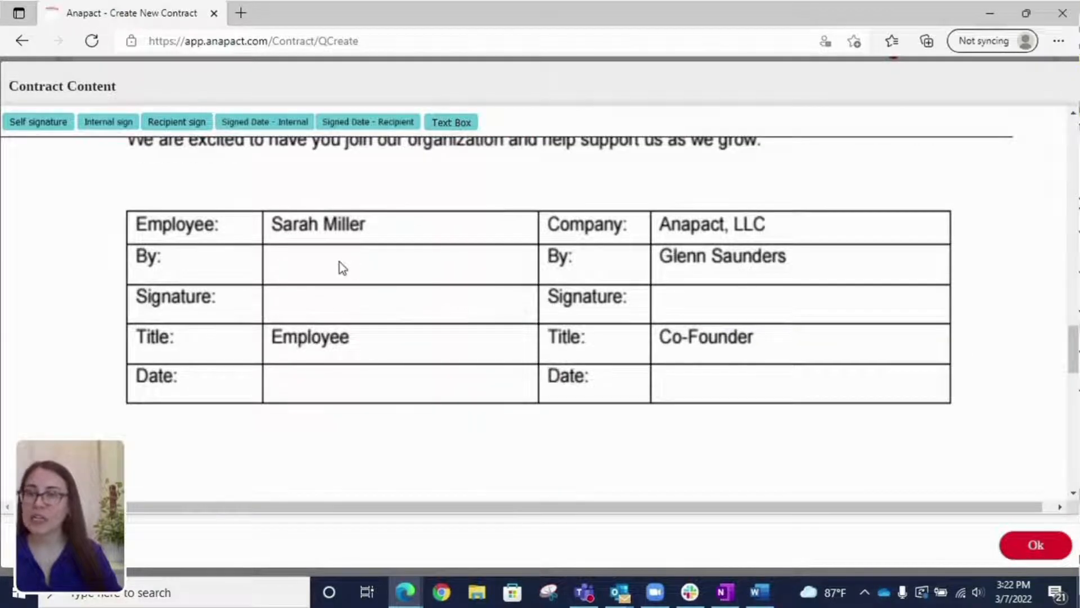
pyautogui.moveTo(176, 122)
pyautogui.mouseDown()
pyautogui.moveTo(176, 134)
pyautogui.moveTo(333, 265)
pyautogui.moveTo(309, 289)
pyautogui.moveTo(312, 315)
pyautogui.mouseUp()
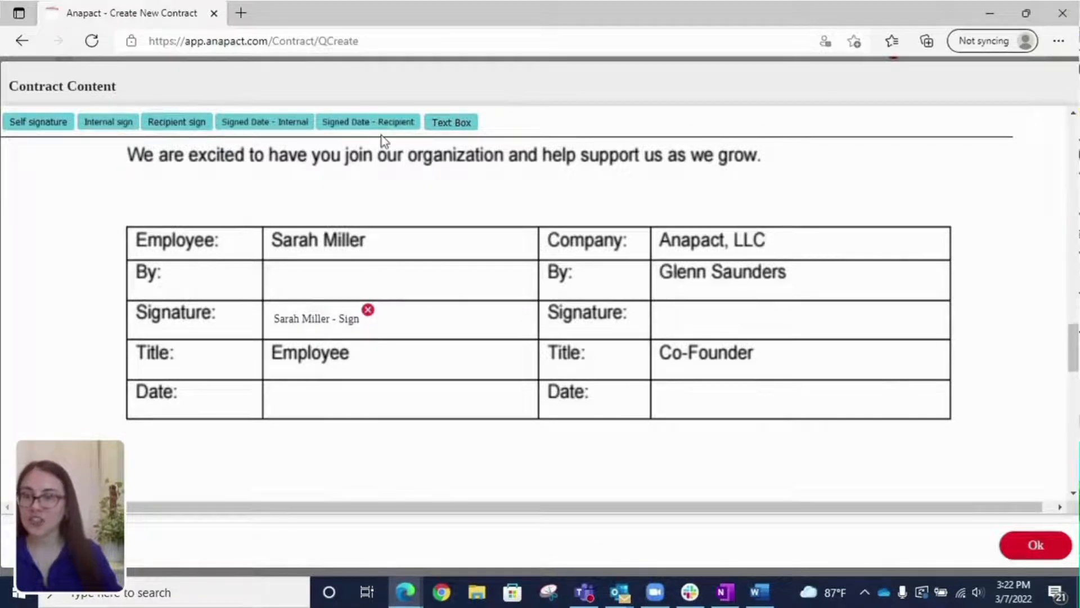
pyautogui.moveTo(380, 134); pyautogui.dragTo(338, 405)
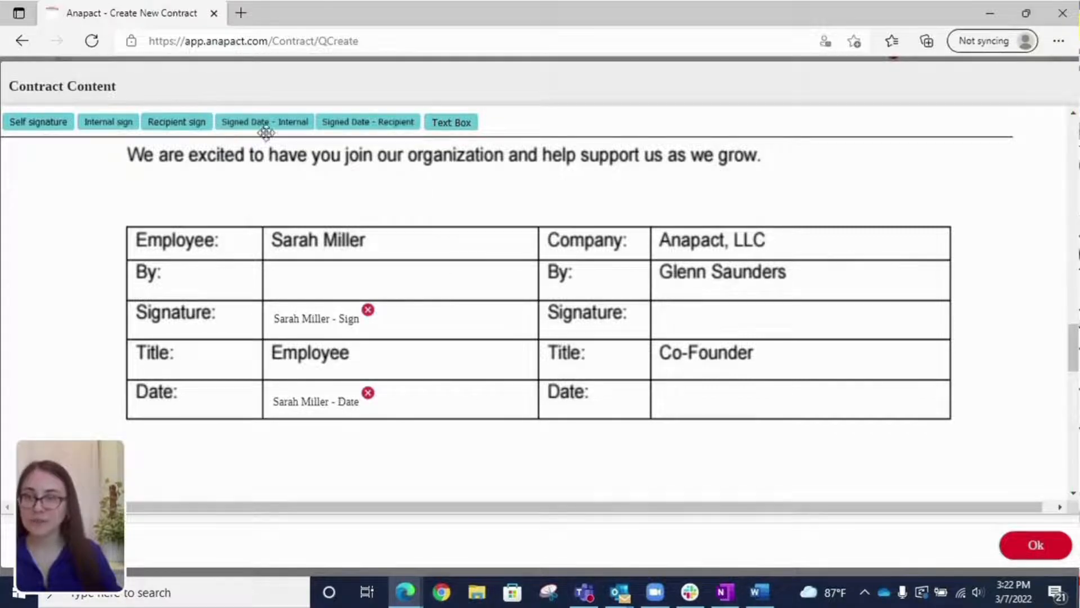
pyautogui.moveTo(265, 124)
pyautogui.mouseDown()
pyautogui.moveTo(647, 314)
pyautogui.moveTo(682, 413)
pyautogui.mouseUp()
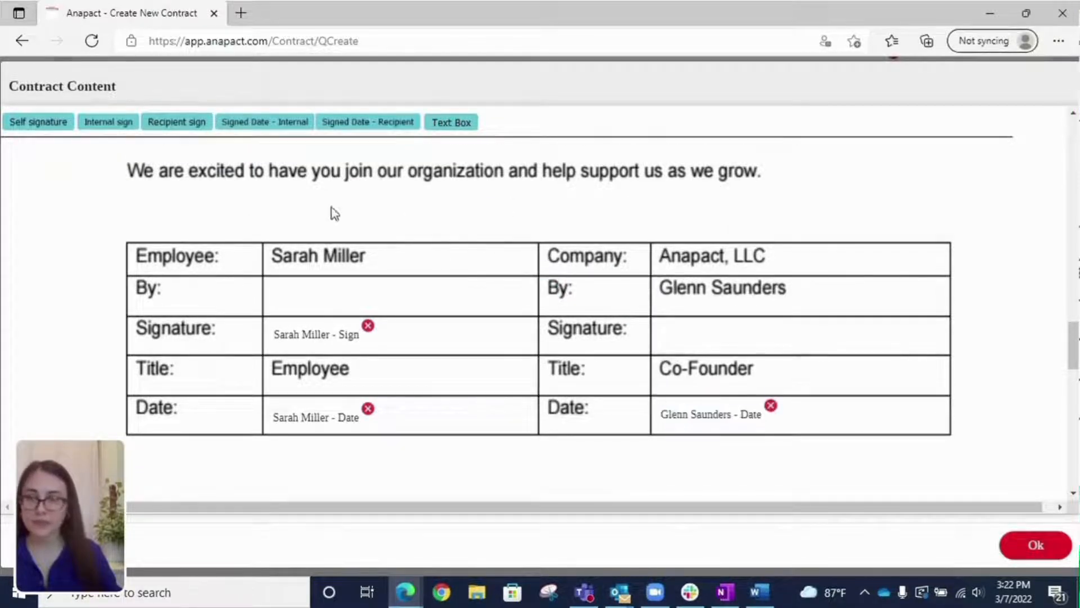
pyautogui.moveTo(121, 122)
pyautogui.mouseDown()
pyautogui.moveTo(670, 265)
pyautogui.moveTo(706, 394)
pyautogui.mouseUp()
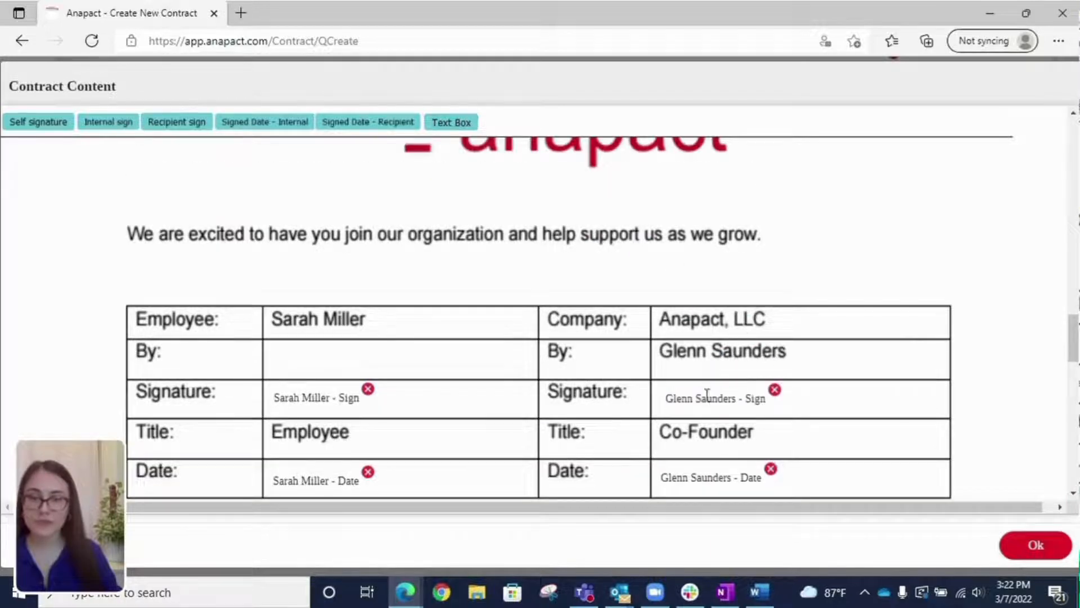
# Step: Add a text box holding the employee's name to the employee By: cell
pyautogui.scroll(-1, 576, 249)
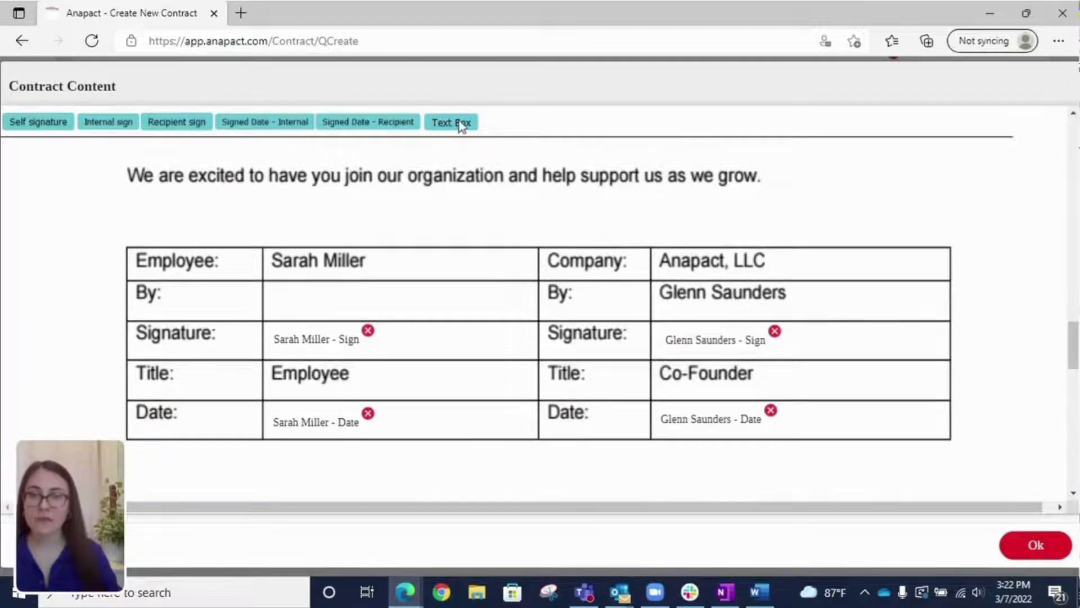
pyautogui.moveTo(460, 122); pyautogui.dragTo(306, 317)
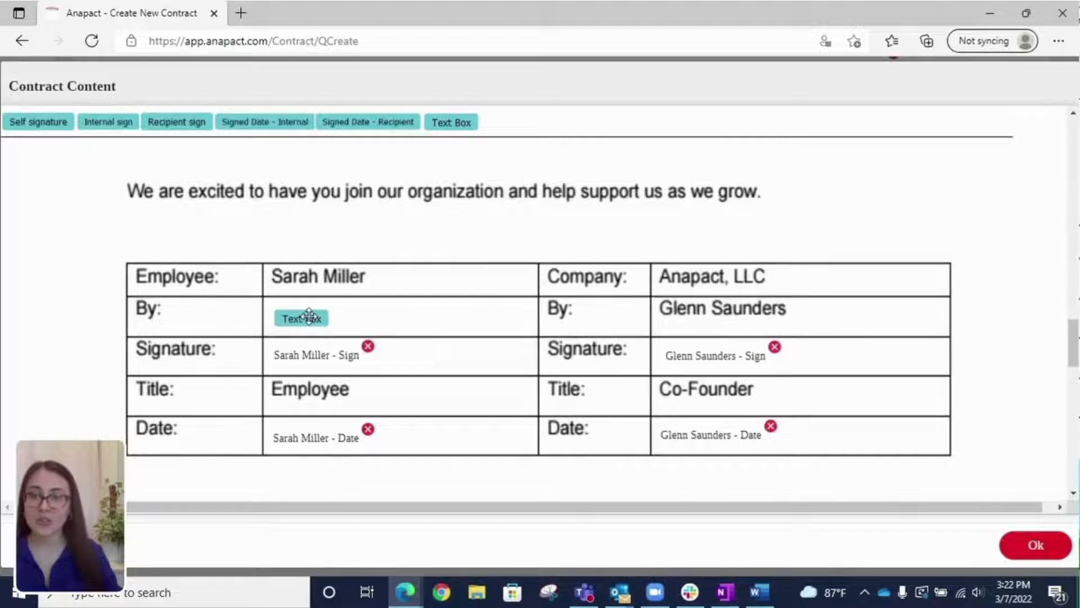
pyautogui.click(307, 319)
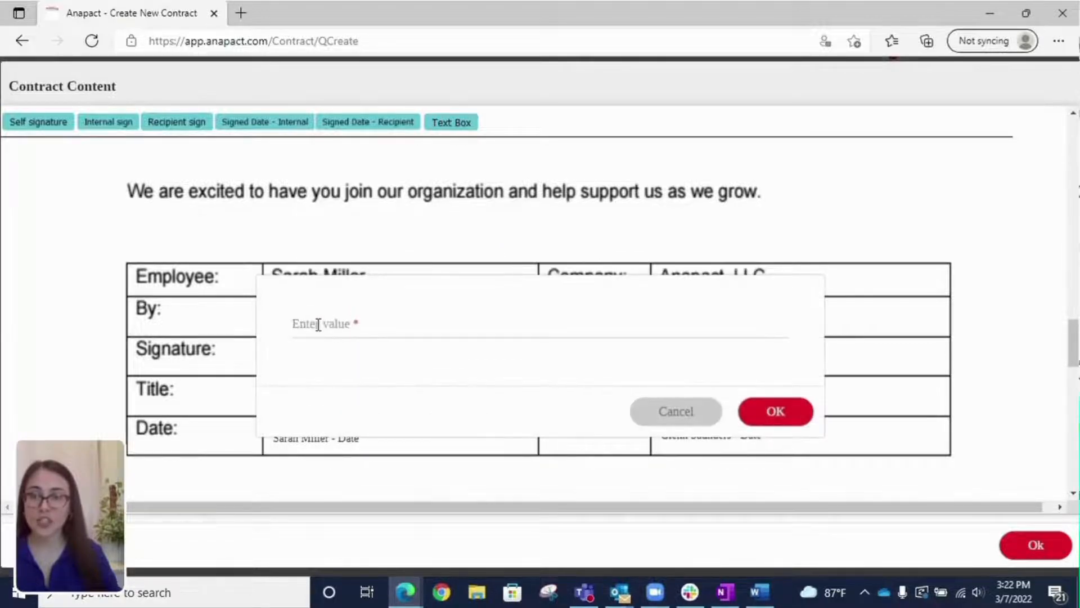
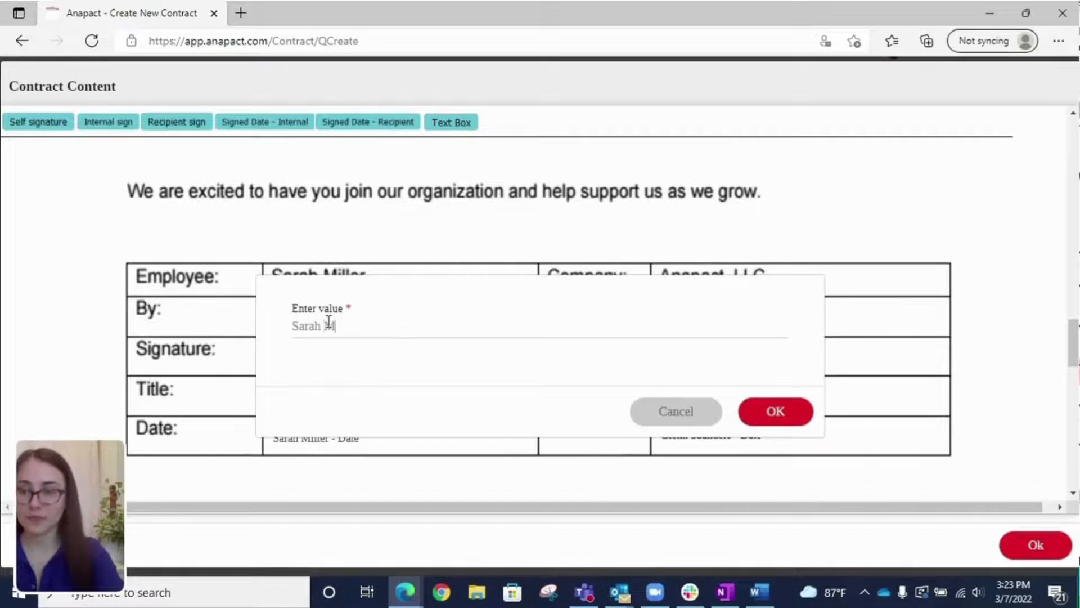
pyautogui.click(795, 408)
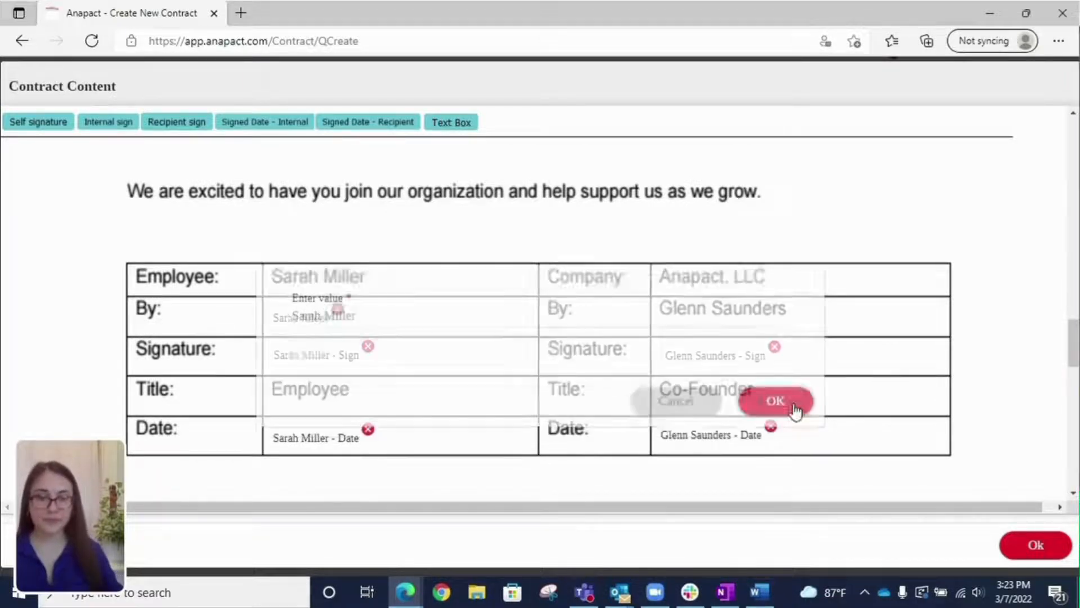
# Step: Close the editor, submit the contract, and dismiss the browser's save-information popup
pyautogui.click(1021, 547)
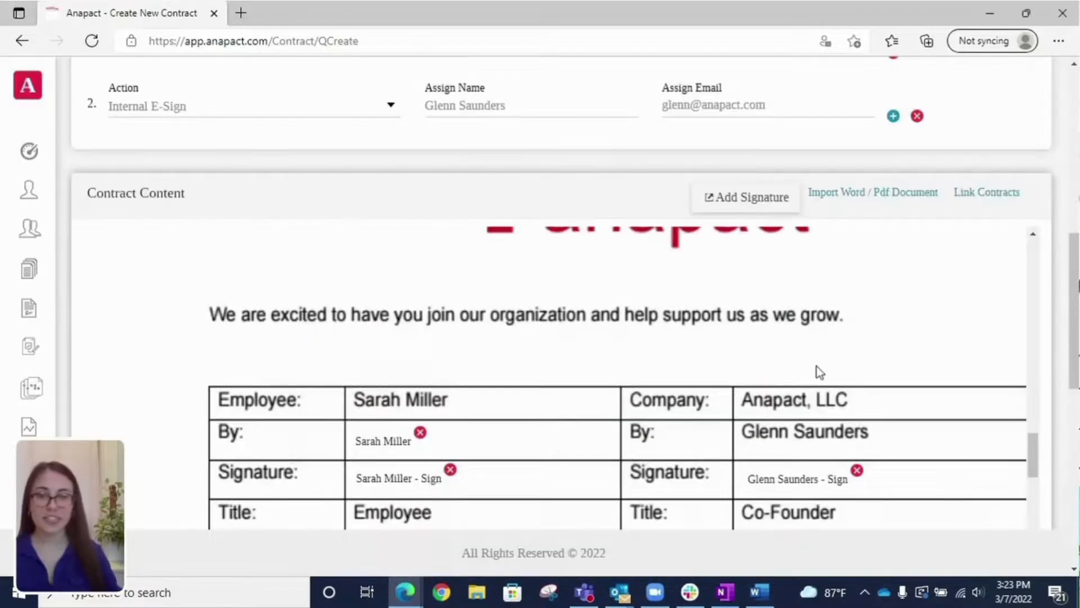
pyautogui.scroll(-2, 799, 298)
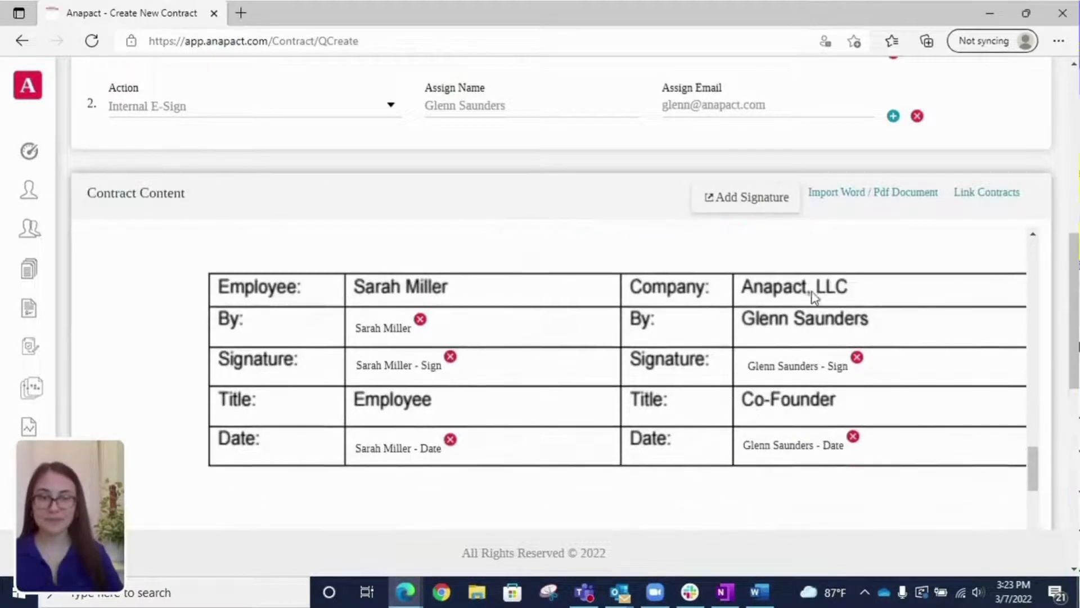
pyautogui.scroll(-10, 985, 146)
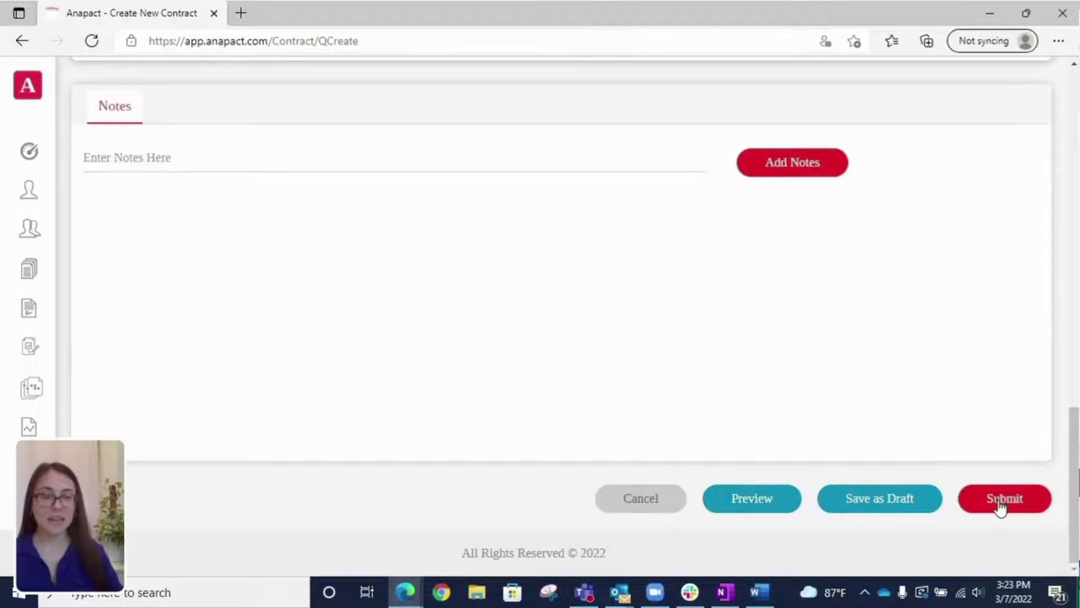
pyautogui.click(1000, 508)
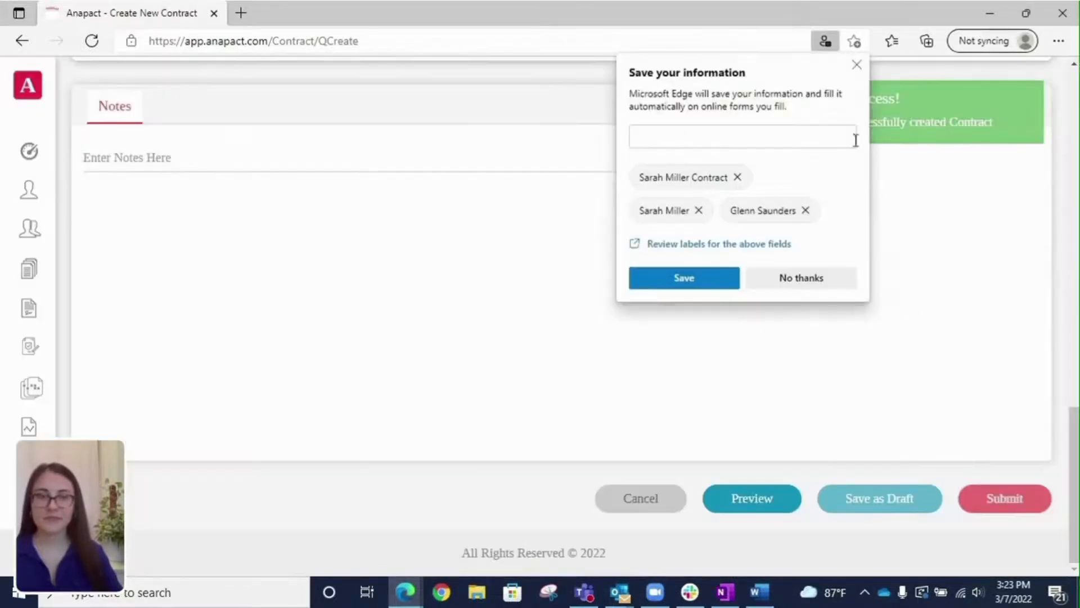
pyautogui.click(857, 65)
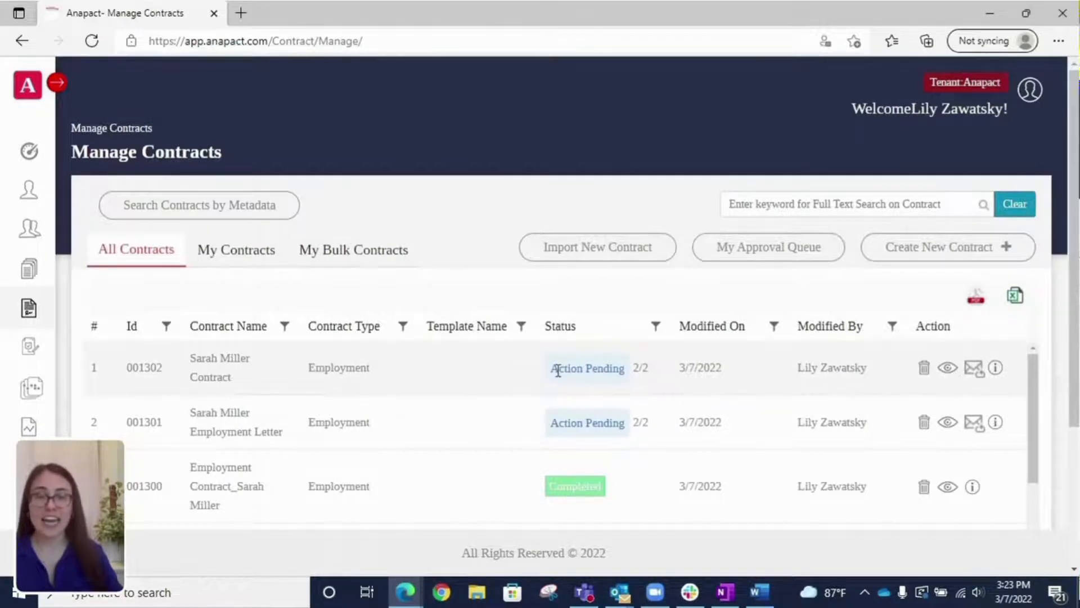
# Step: Highlight the new contract's Action Pending status, then dismiss the new-mail notification
pyautogui.moveTo(554, 369); pyautogui.dragTo(635, 371)
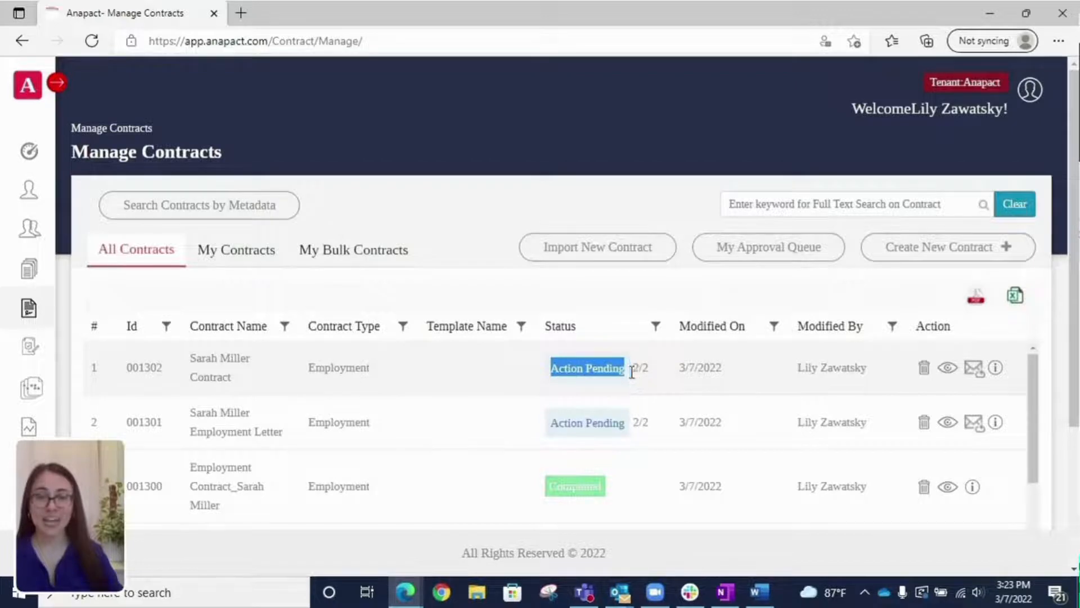
pyautogui.moveTo(646, 371)
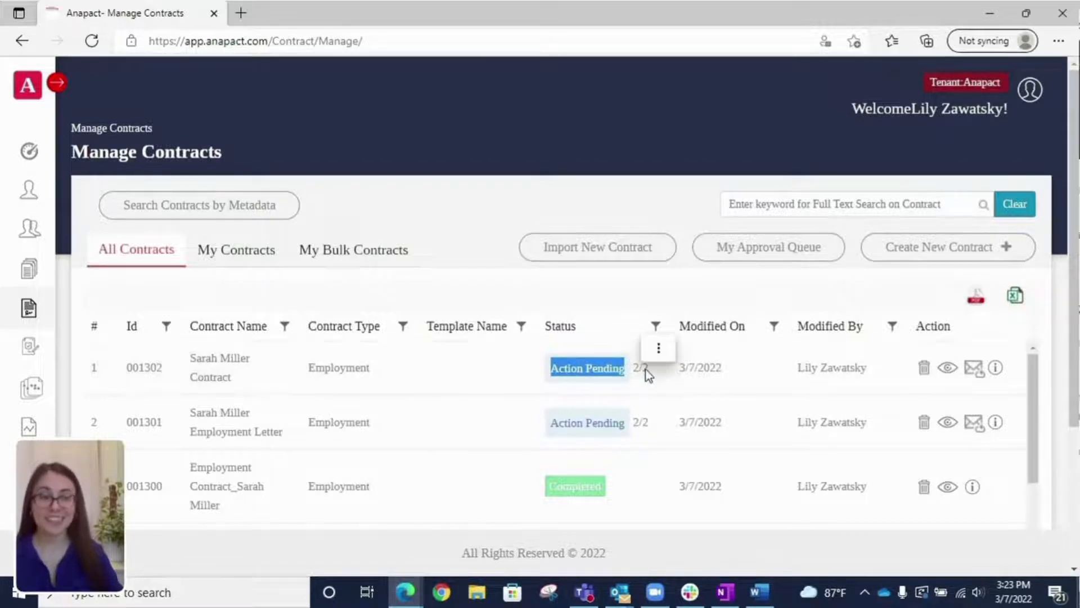
pyautogui.click(629, 373)
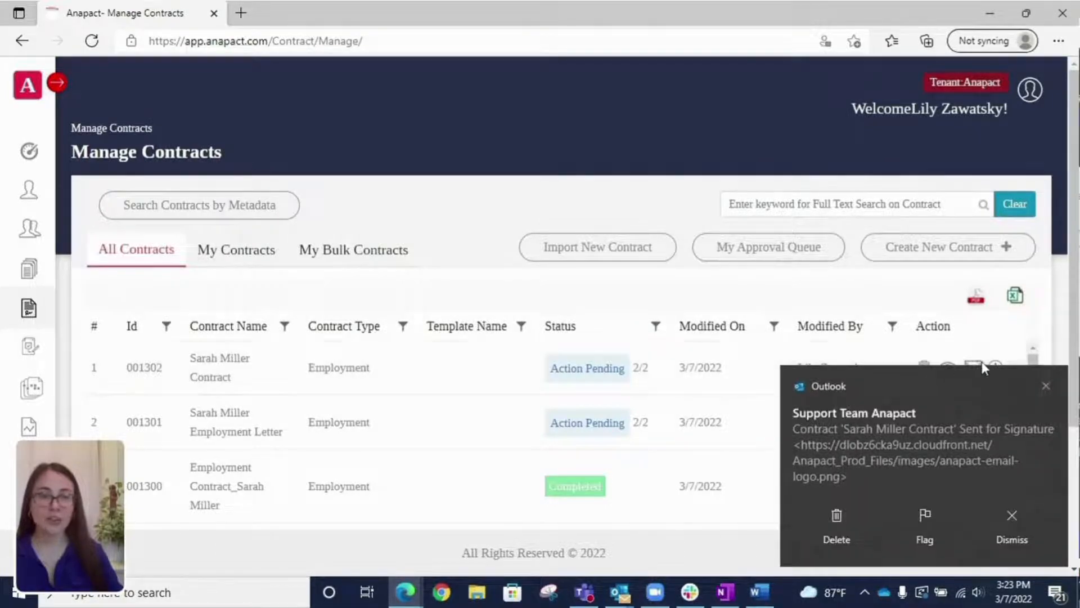
pyautogui.click(1047, 385)
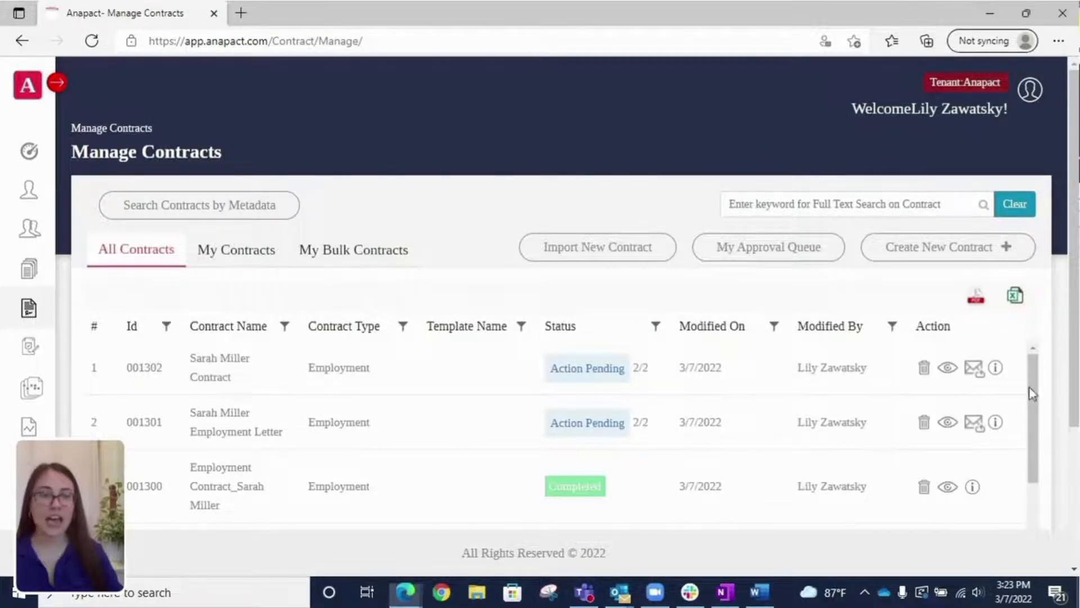
# Step: Cancel a signature-email resend, then open contract 001302 for viewing
pyautogui.click(977, 372)
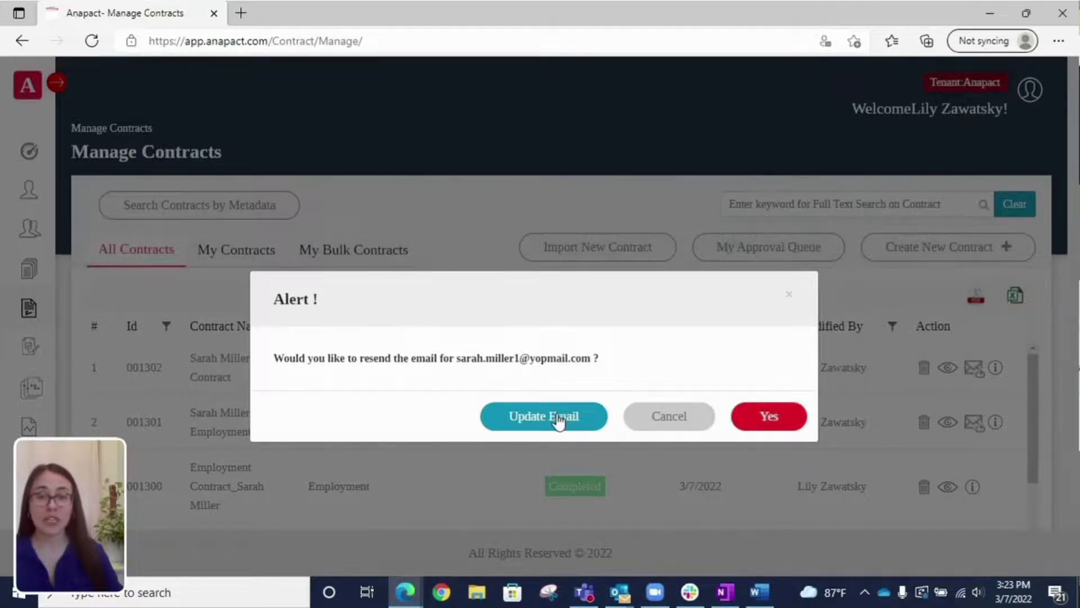
pyautogui.click(656, 423)
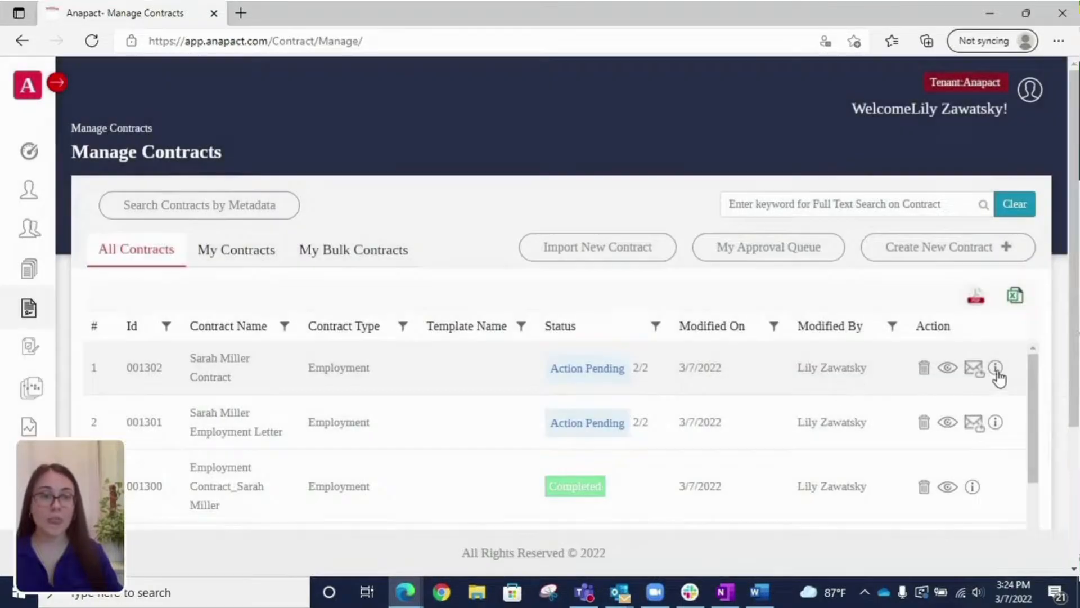
pyautogui.click(948, 369)
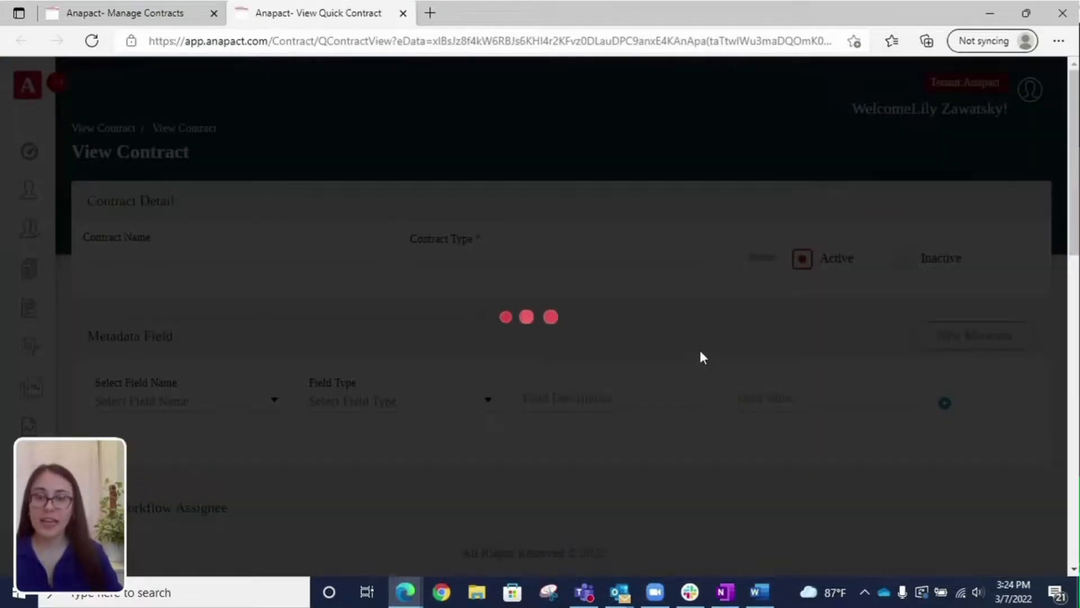
# Step: Scroll to the two e-sign assignees and check their email delivery status icons
pyautogui.scroll(-6, 713, 331)
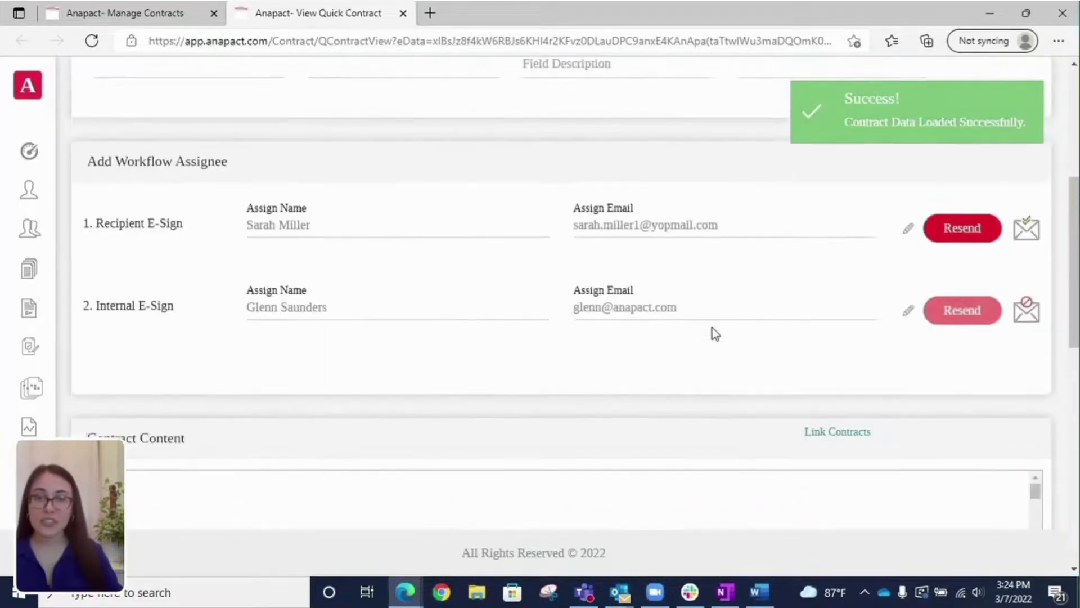
pyautogui.scroll(2, 712, 327)
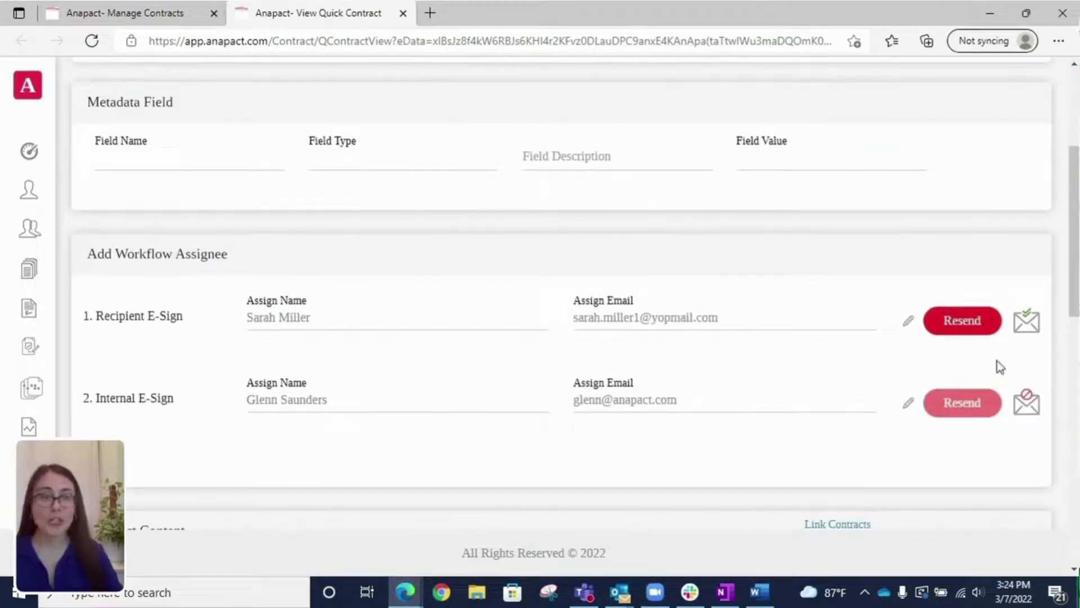
pyautogui.moveTo(1034, 325)
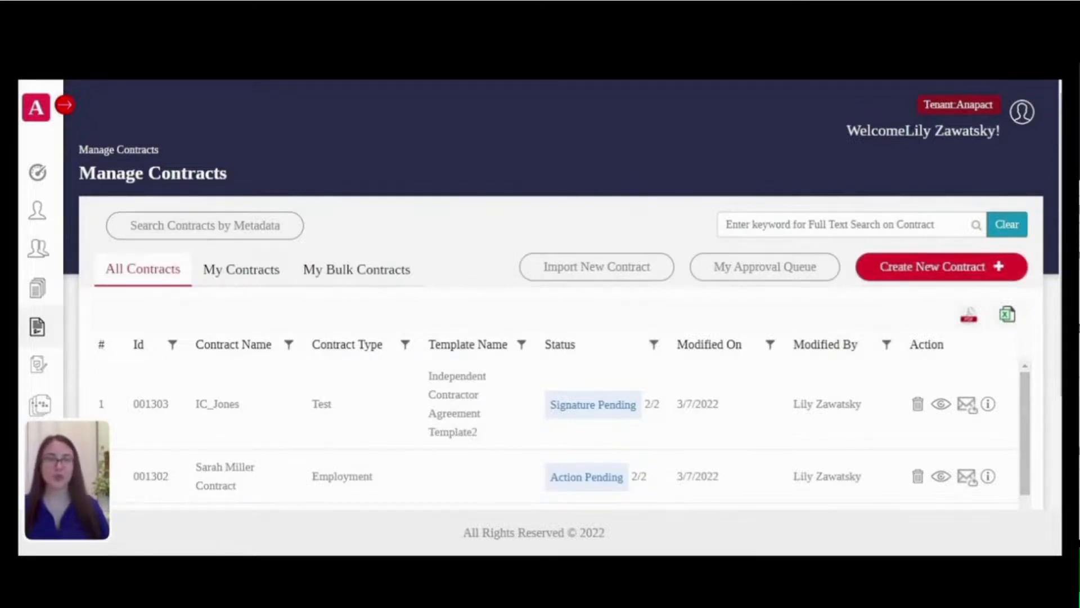
# Step: Start a new contract from a template
pyautogui.click(993, 270)
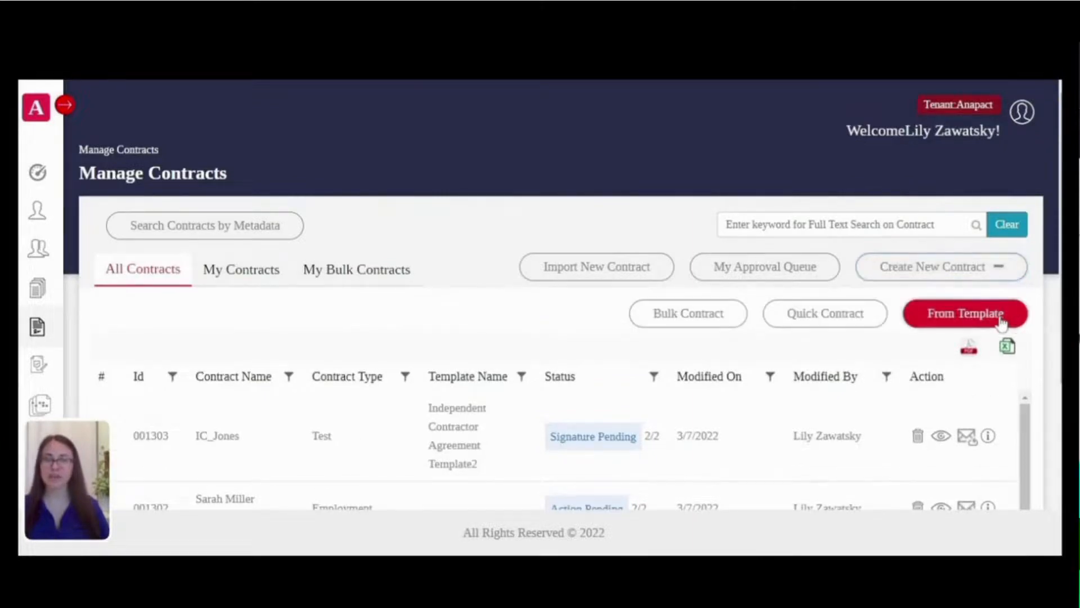
pyautogui.click(788, 313)
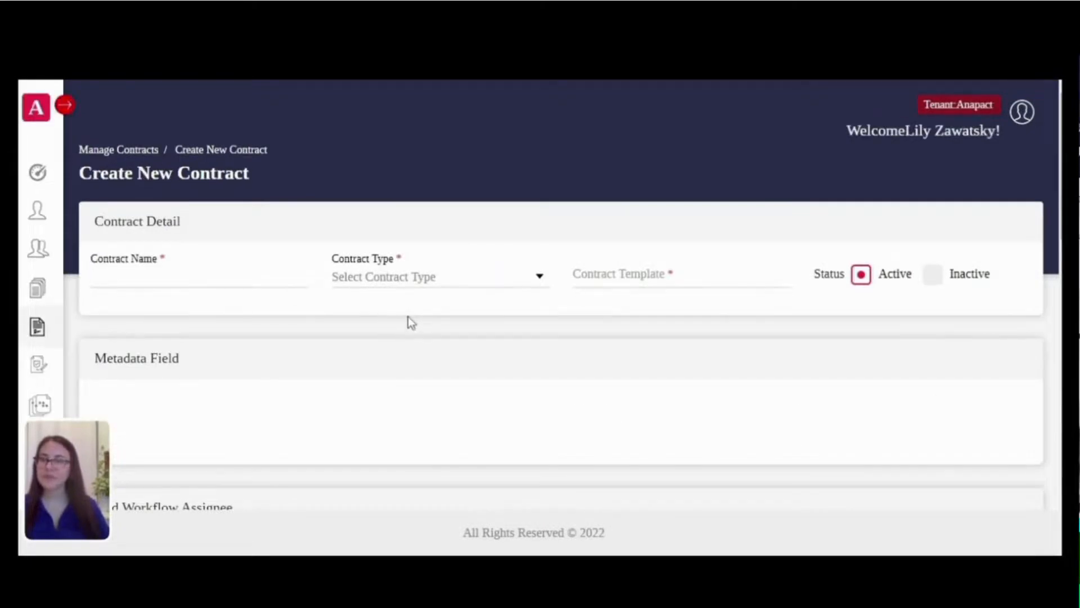
pyautogui.scroll(-10, 291, 299)
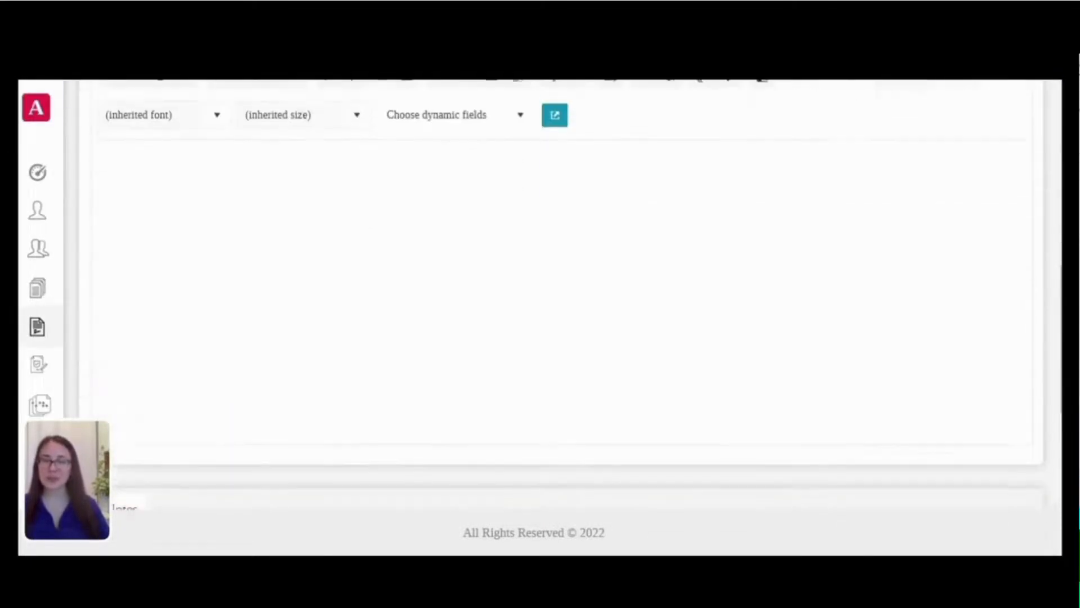
pyautogui.scroll(10, 484, 394)
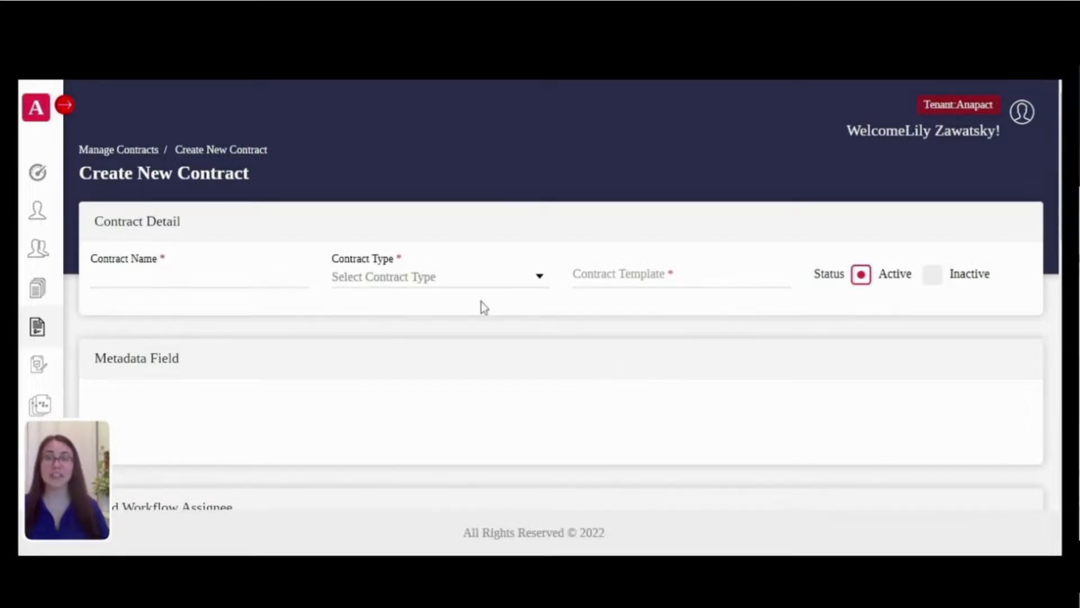
pyautogui.scroll(-1, 494, 349)
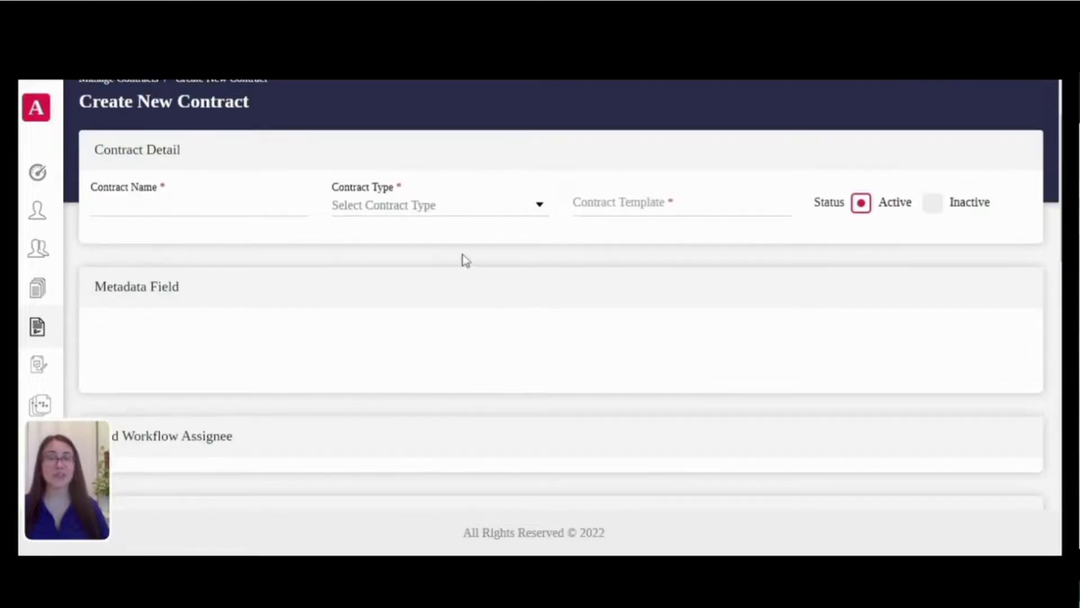
pyautogui.scroll(1, 467, 260)
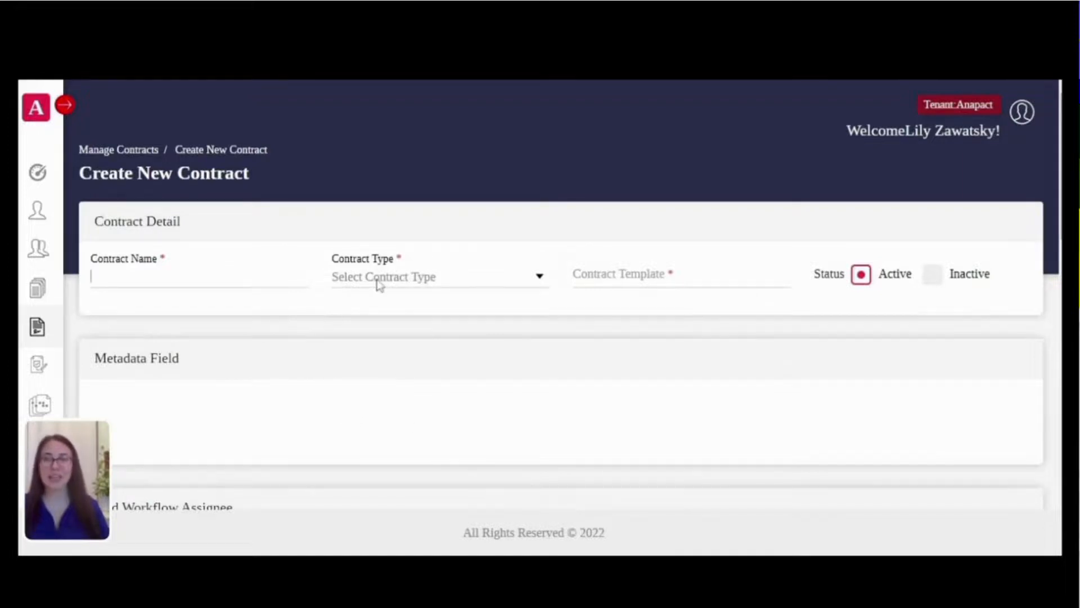
# Step: Set contract type Test and choose the Independent Contractor Agreement template, bringing in Renewal Increase 5
pyautogui.click(539, 280)
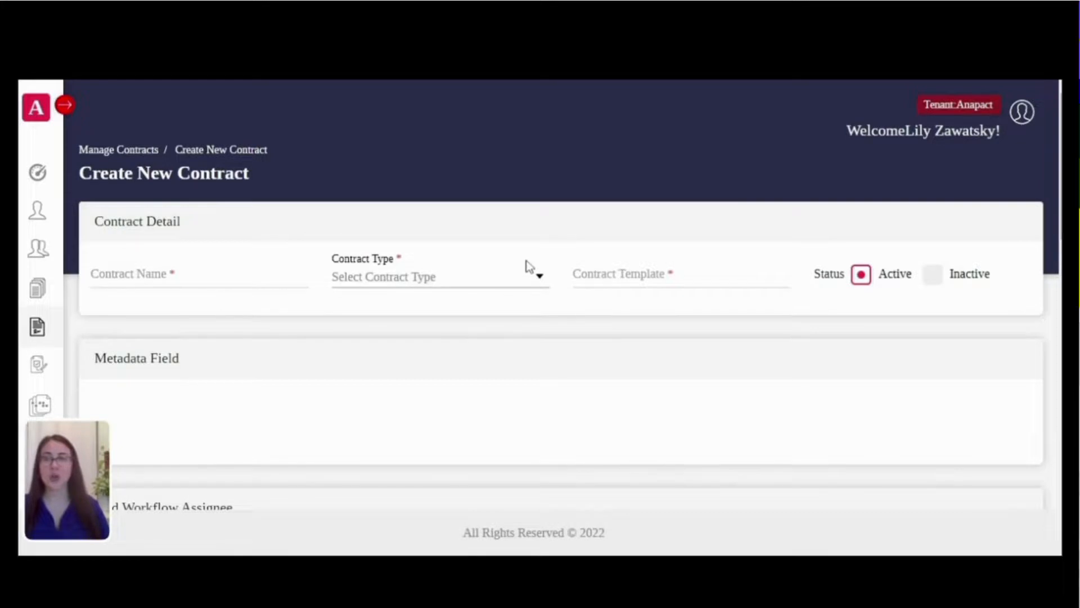
pyautogui.click(393, 200)
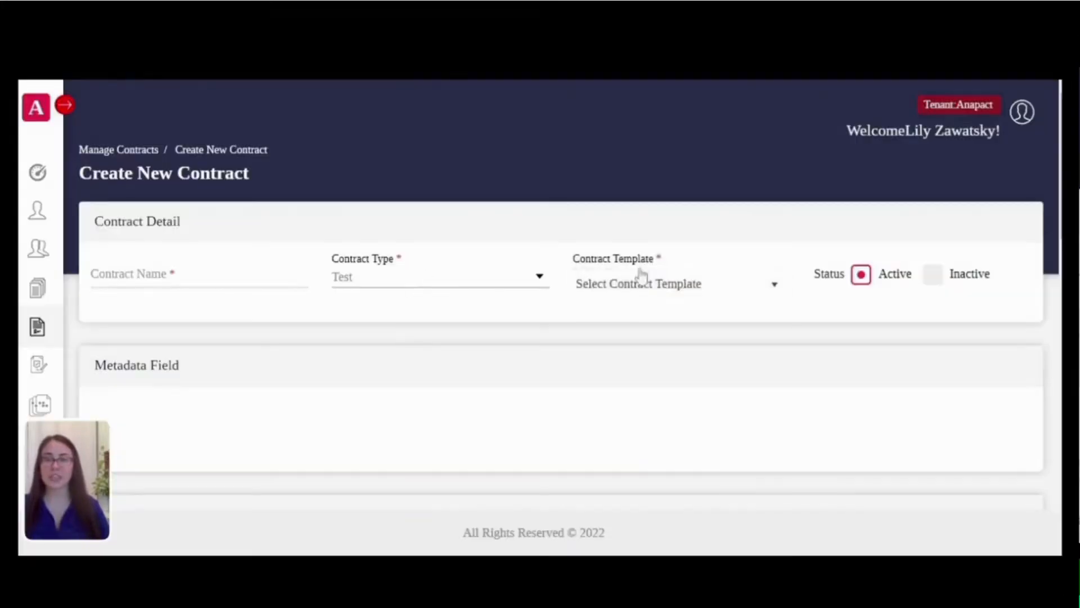
pyautogui.click(647, 282)
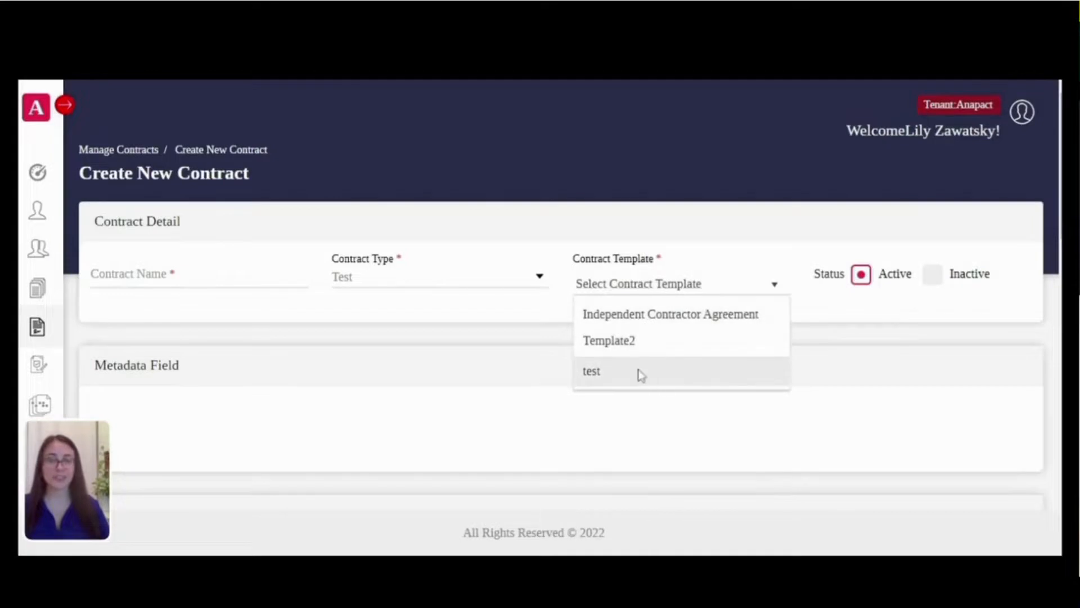
pyautogui.click(498, 266)
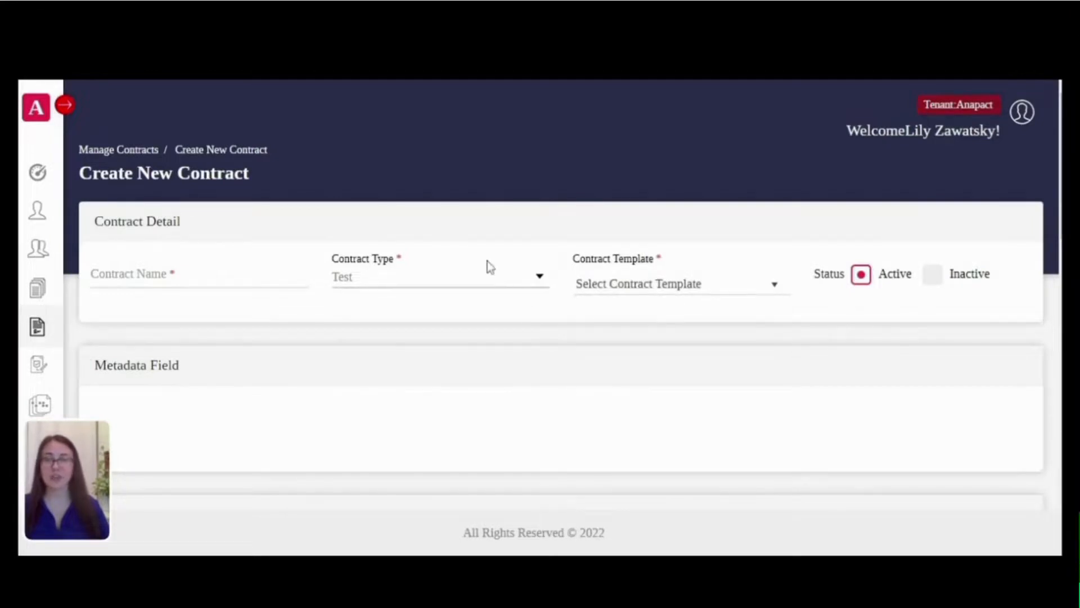
pyautogui.click(449, 267)
pyautogui.click(659, 281)
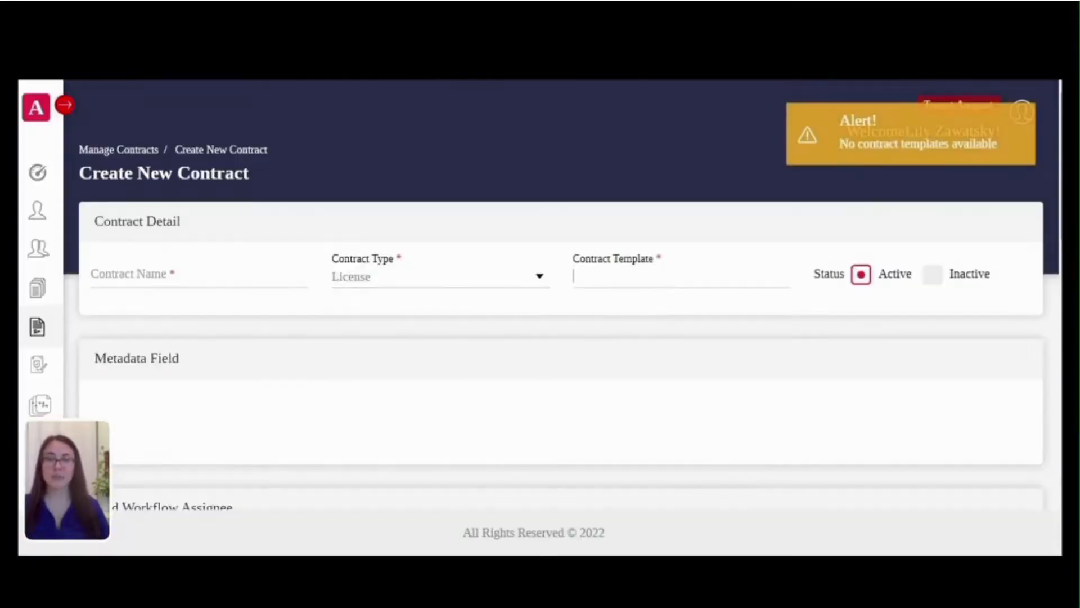
pyautogui.click(499, 262)
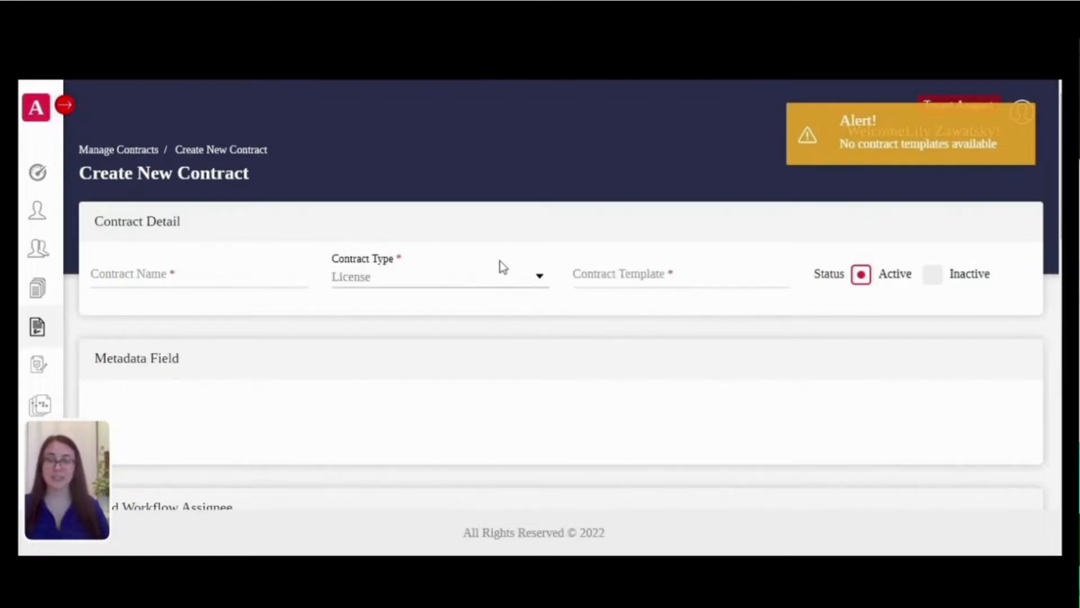
pyautogui.click(371, 200)
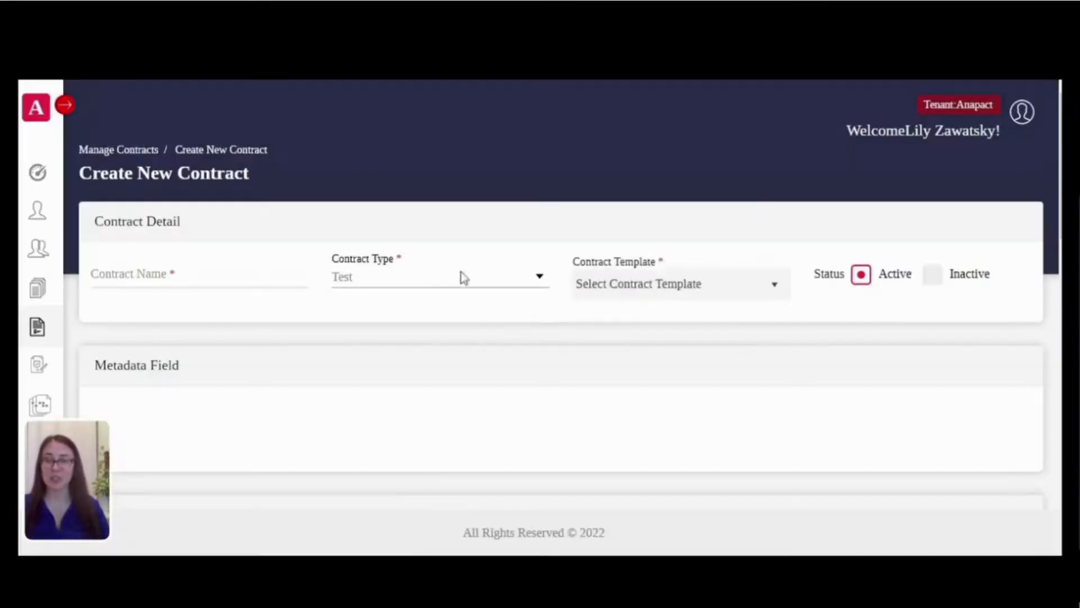
pyautogui.click(713, 290)
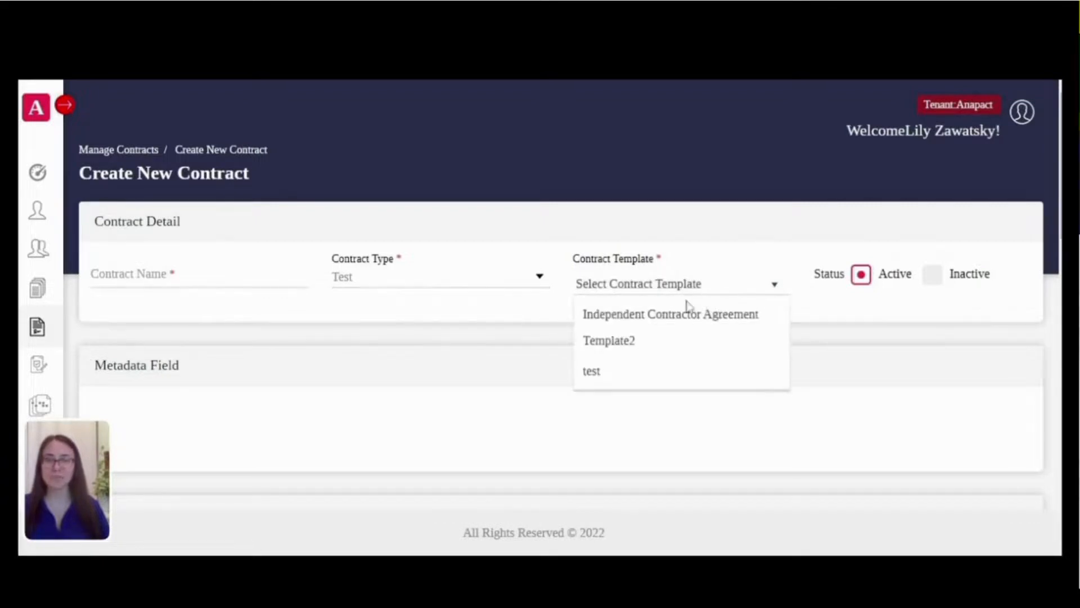
pyautogui.click(688, 308)
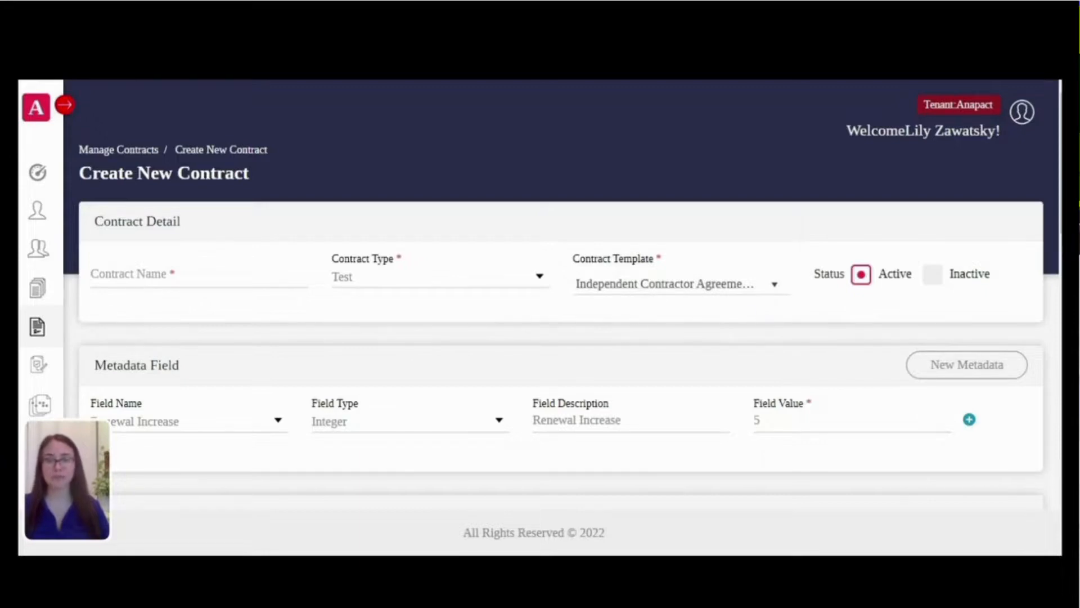
pyautogui.click(113, 276)
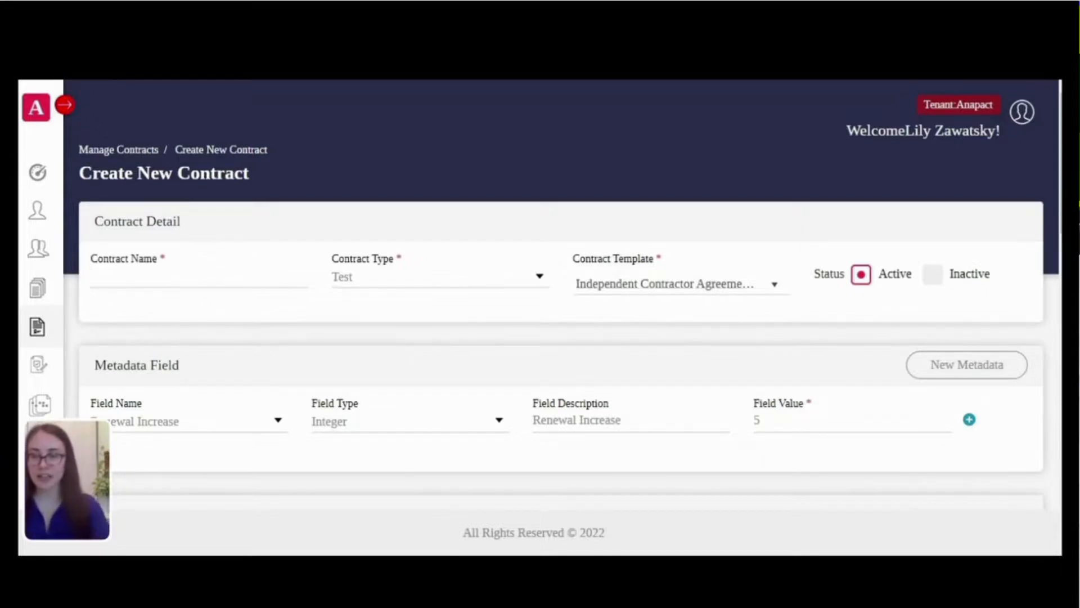
# Step: Name the contract IC_Jones2 and scroll back to the Add Workflow Assignee section
pyautogui.write('I')
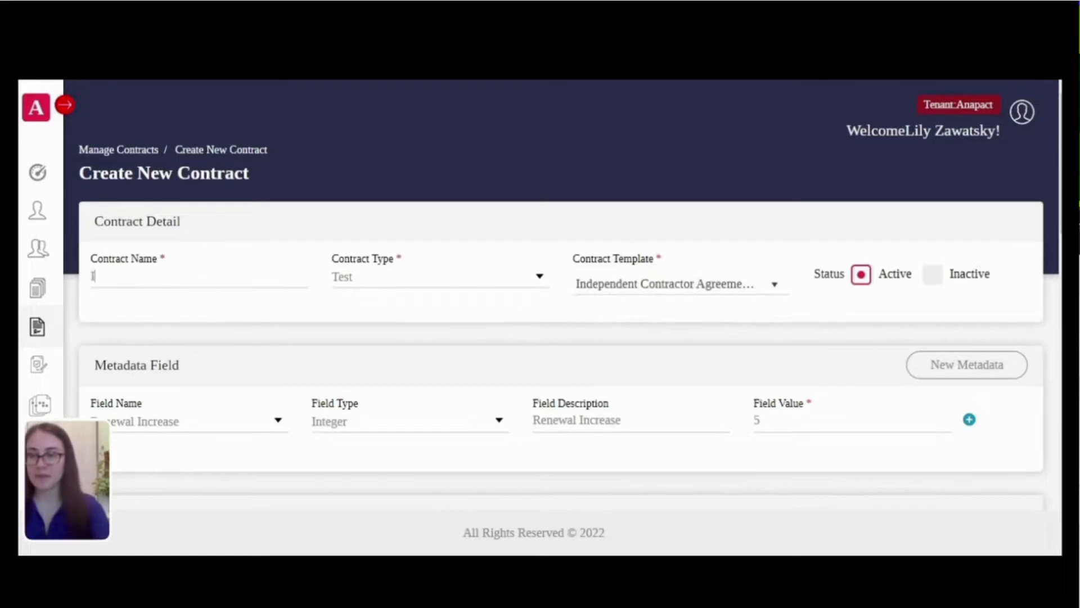
pyautogui.write('C_Jones2')
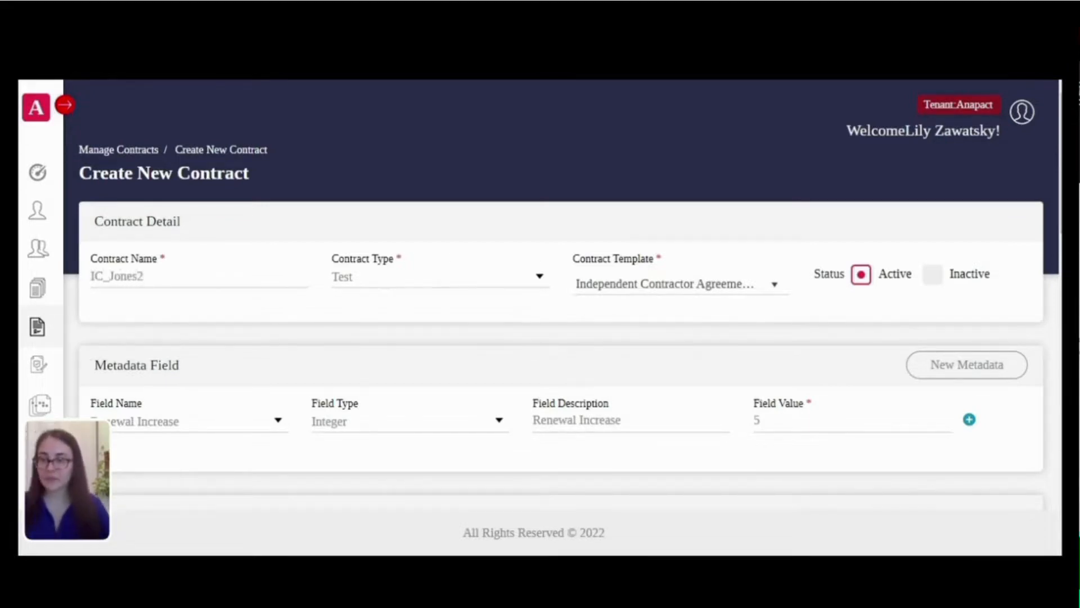
pyautogui.scroll(-5, 341, 288)
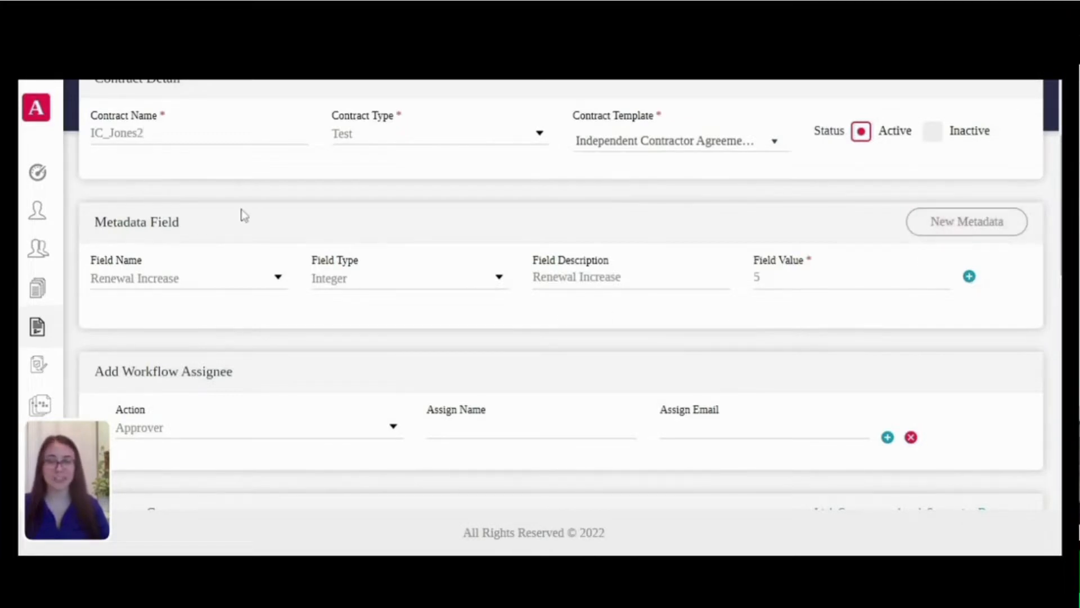
pyautogui.scroll(-4, 290, 260)
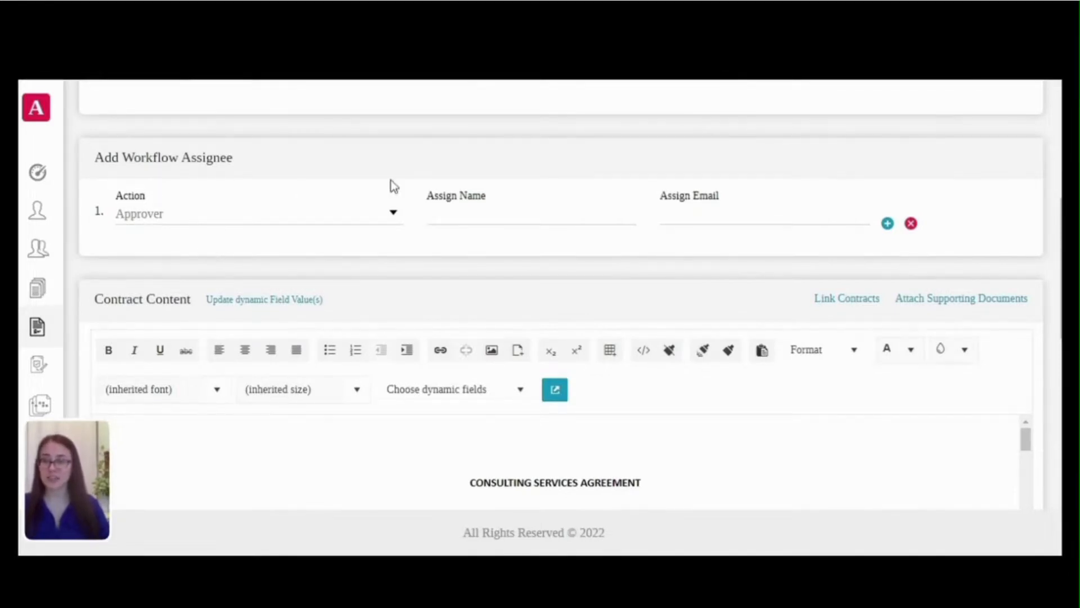
pyautogui.scroll(-1, 222, 180)
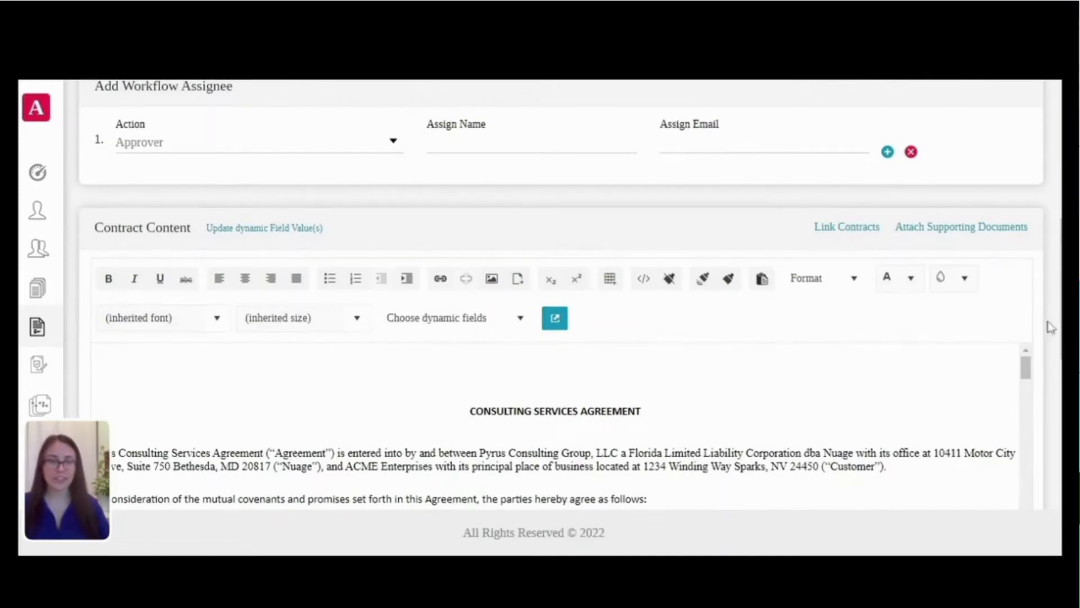
pyautogui.moveTo(1031, 368); pyautogui.dragTo(1045, 573)
pyautogui.scroll(-3, 560, 349)
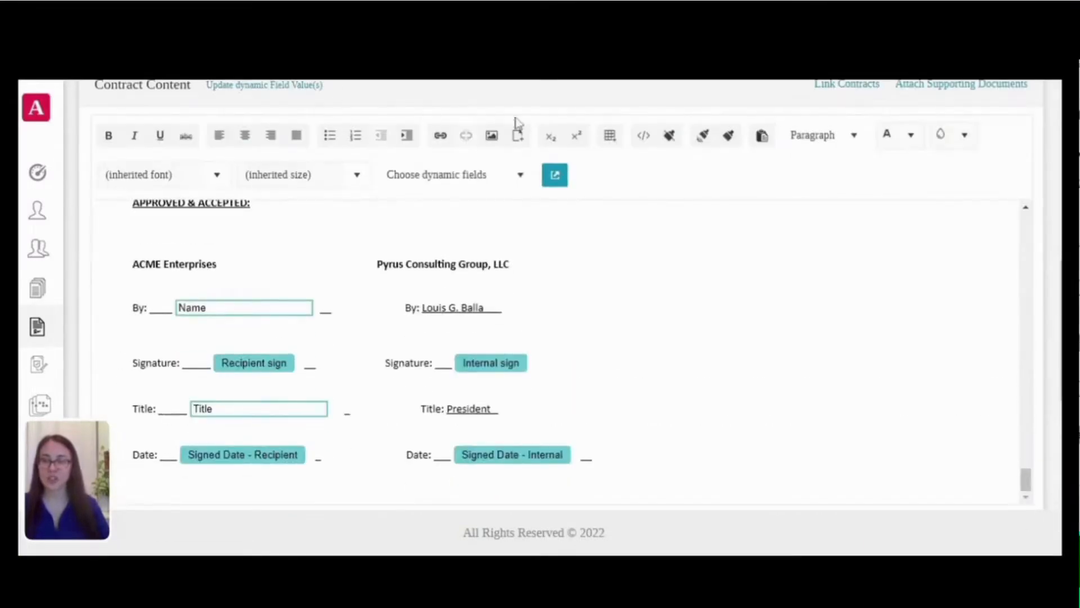
pyautogui.scroll(6, 735, 160)
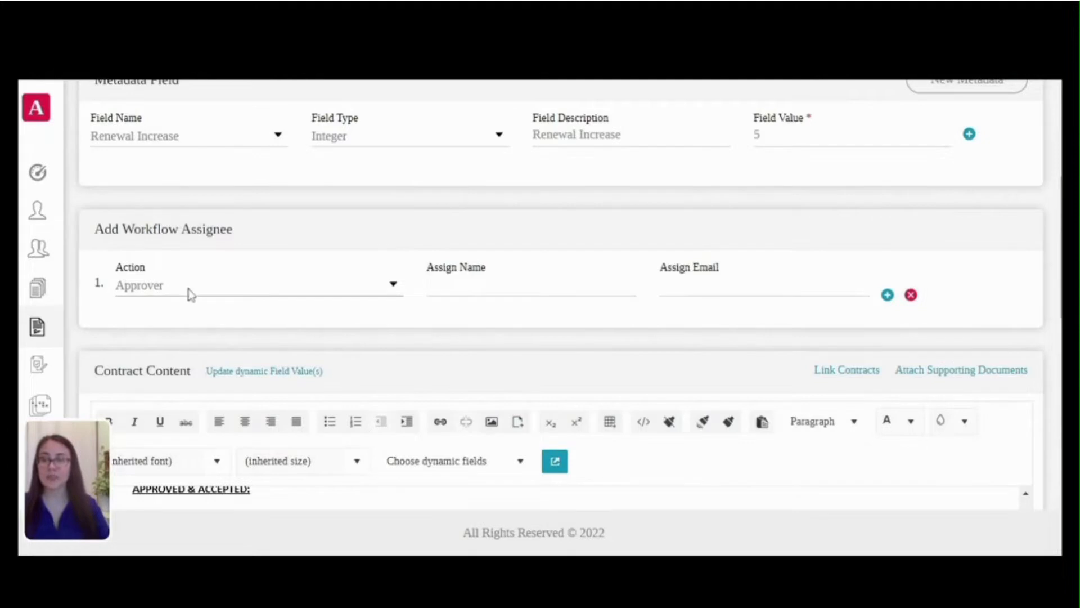
# Step: Make the first workflow assignee an Internal E-Sign, choosing the internal signer from the name suggestions
pyautogui.click(204, 359)
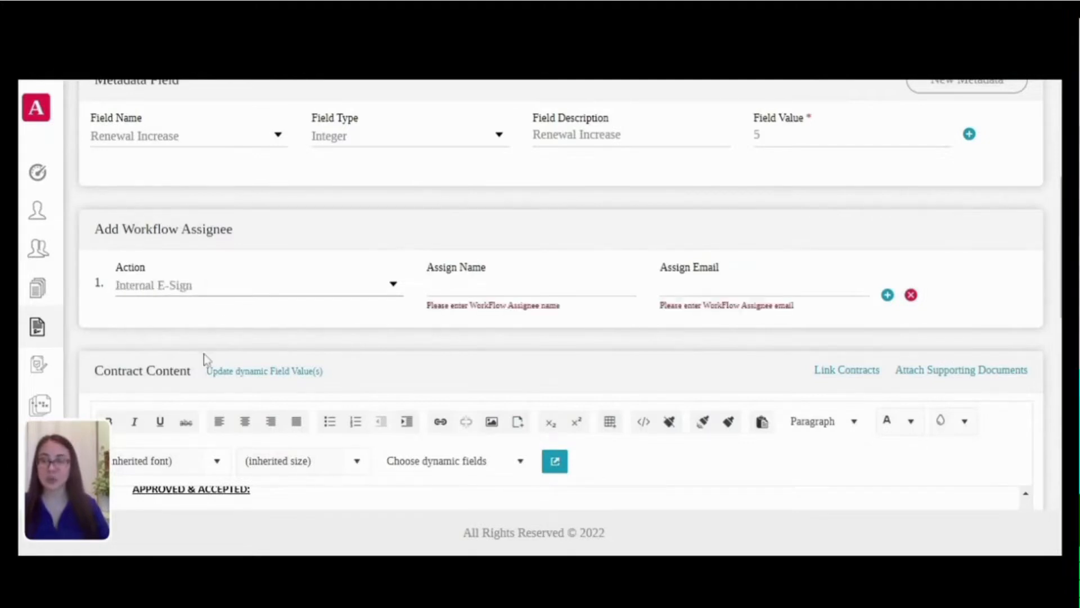
pyautogui.click(472, 286)
pyautogui.write('Lou')
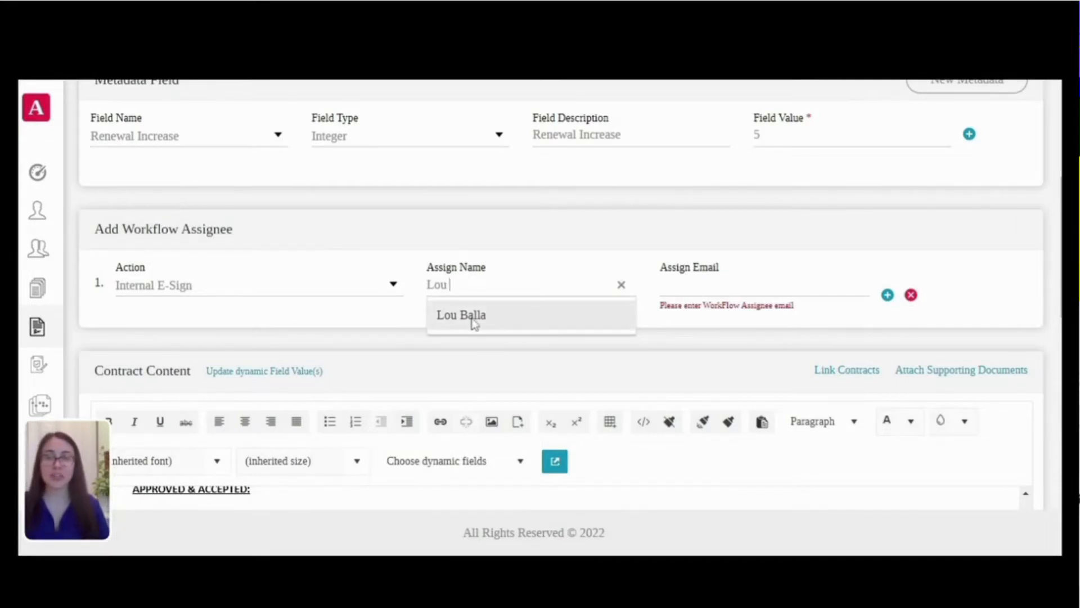
pyautogui.click(474, 316)
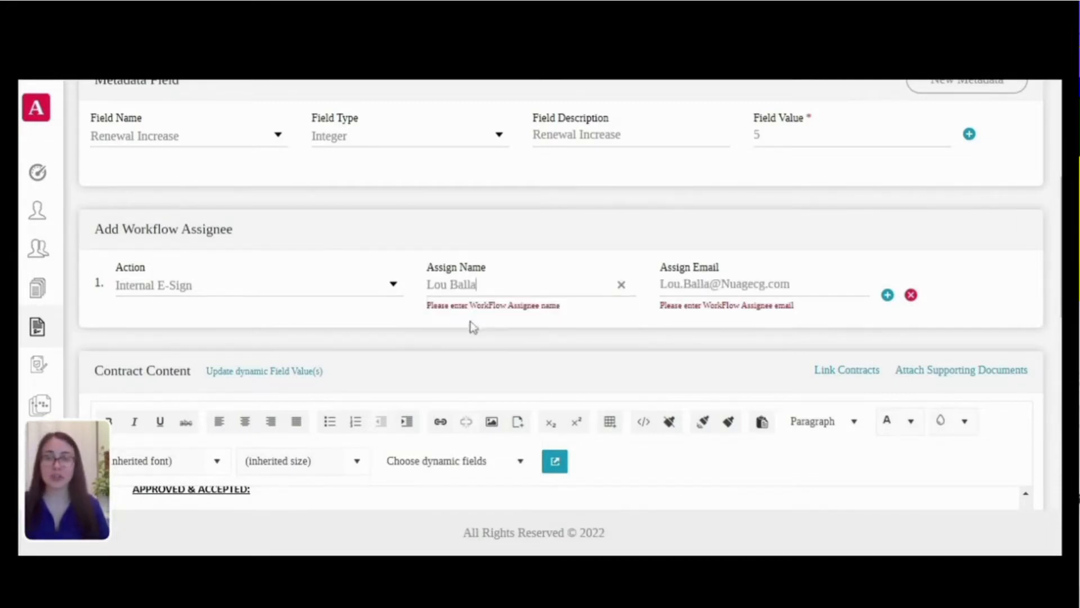
pyautogui.click(582, 317)
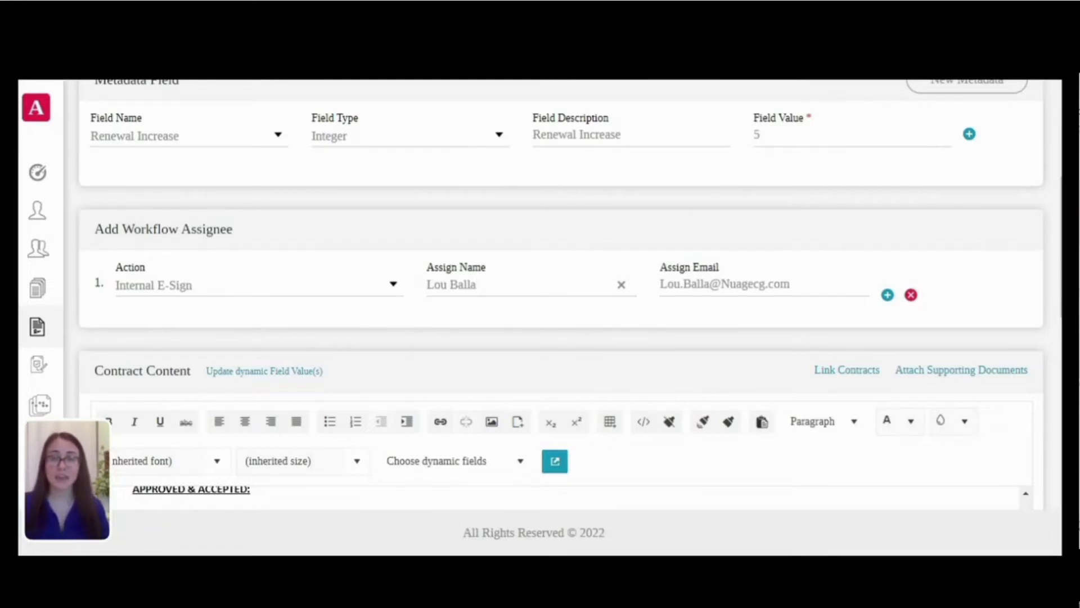
# Step: Add a second assignee as Recipient E-Sign with the recipient's full name and e-mail address
pyautogui.click(887, 297)
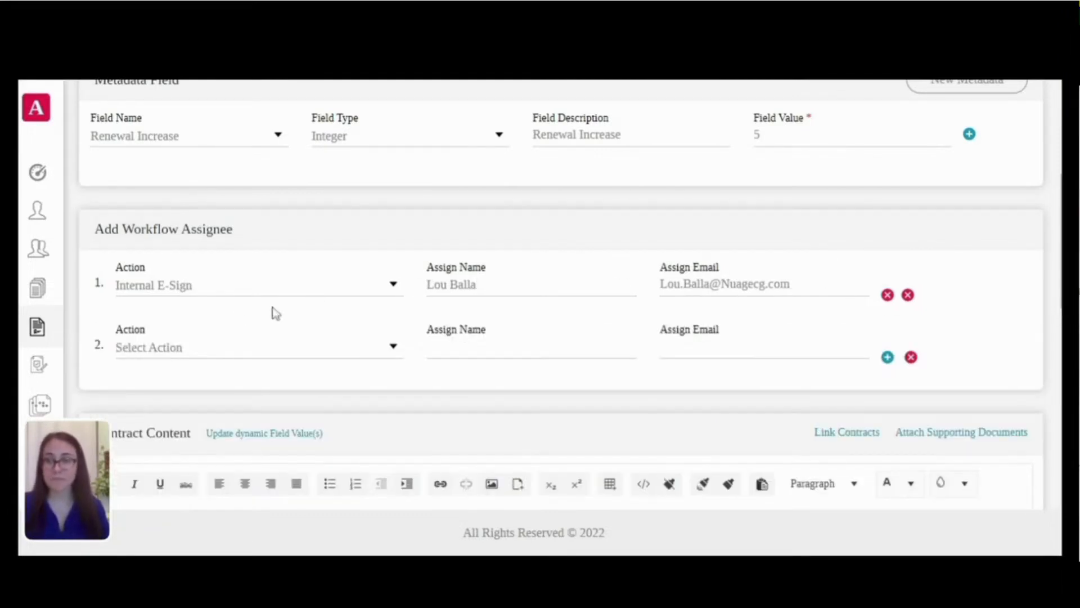
pyautogui.click(190, 443)
pyautogui.click(498, 346)
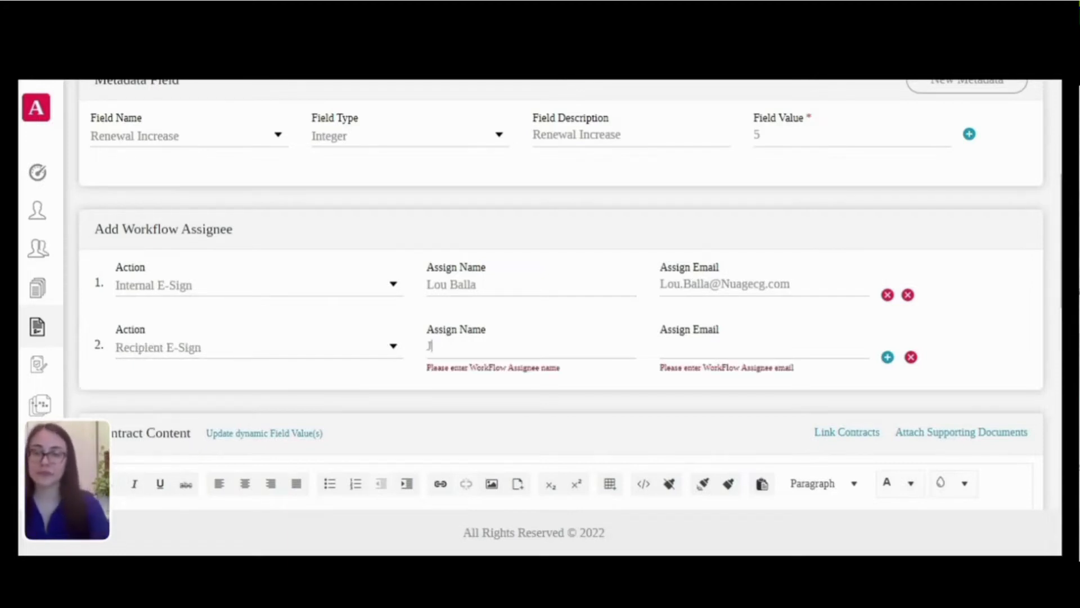
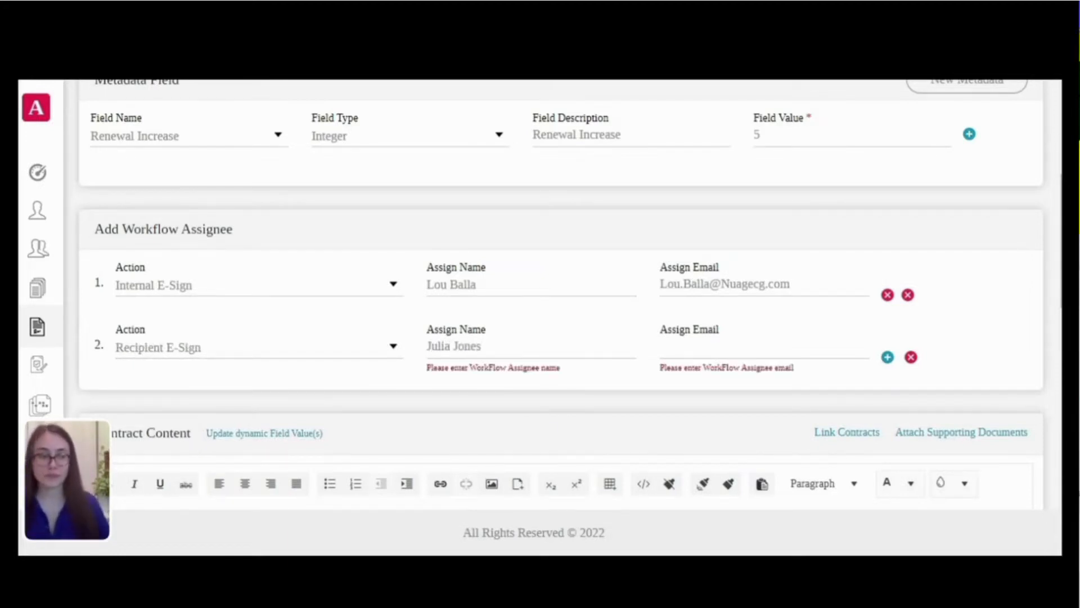
pyautogui.click(698, 346)
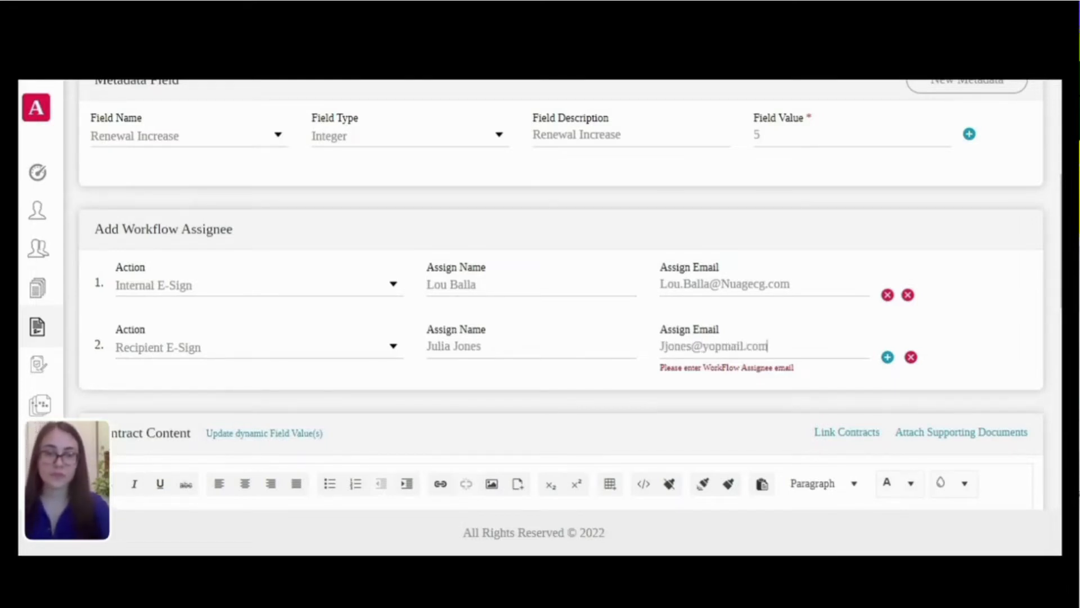
pyautogui.click(956, 332)
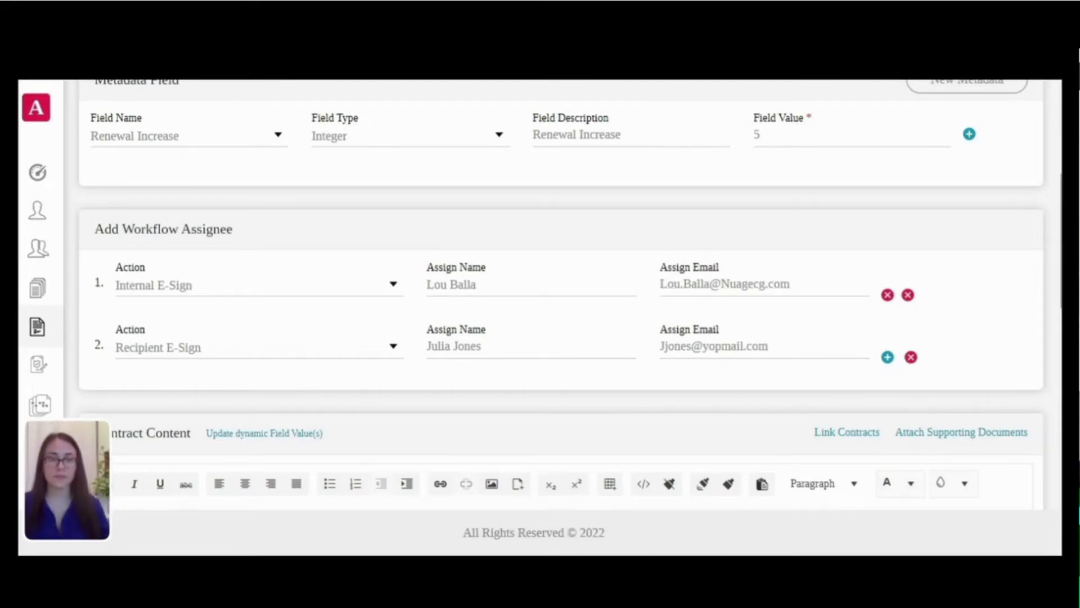
pyautogui.scroll(-10, 1056, 376)
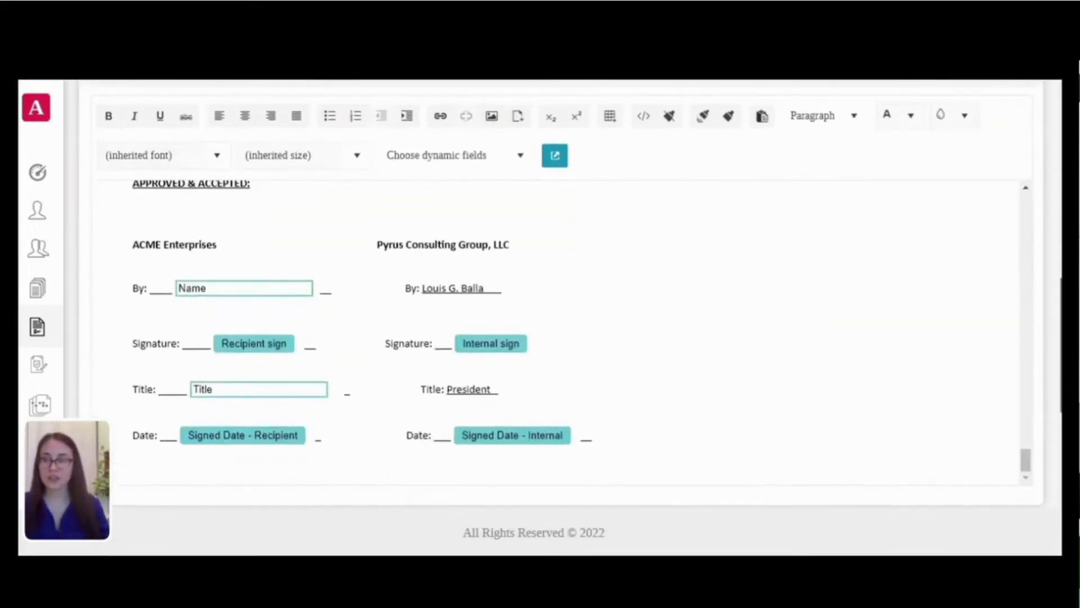
# Step: Assign the internal signature and signed-date fields to the internal signer
pyautogui.scroll(1, 1056, 376)
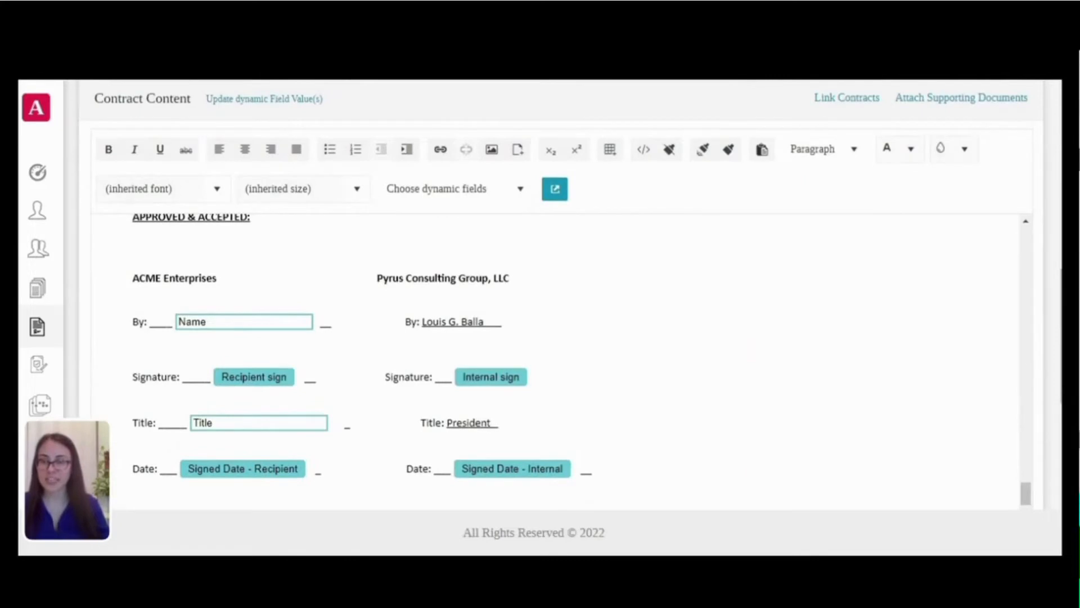
pyautogui.click(498, 381)
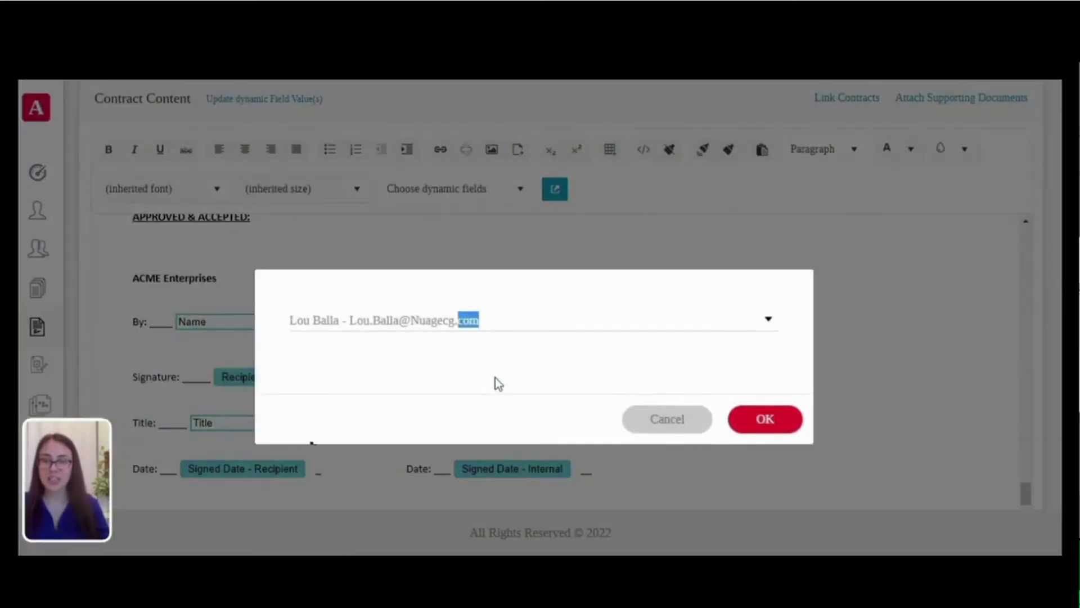
pyautogui.click(771, 428)
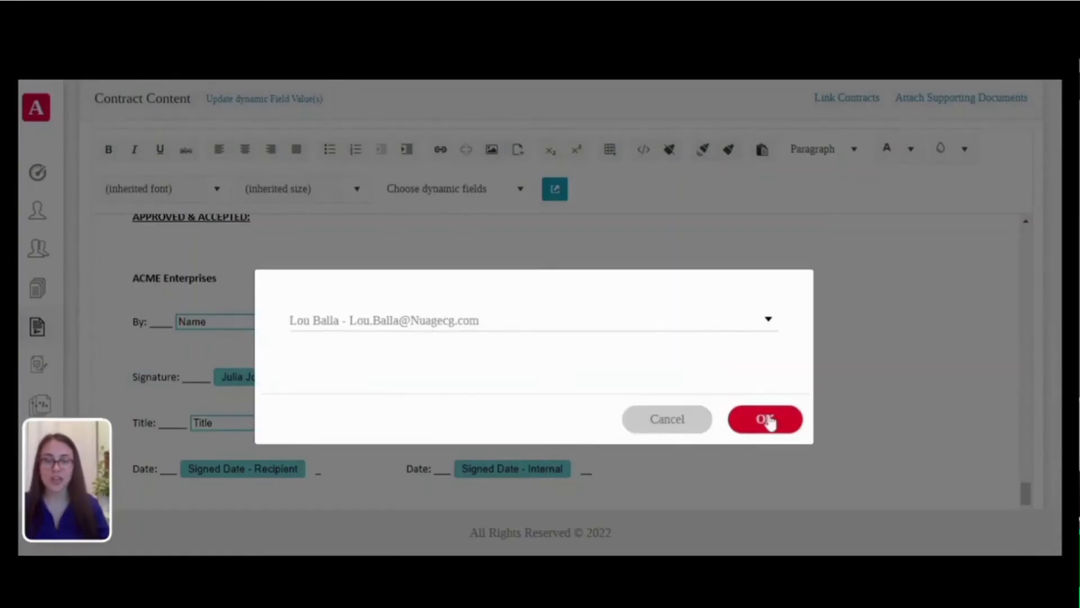
pyautogui.click(765, 417)
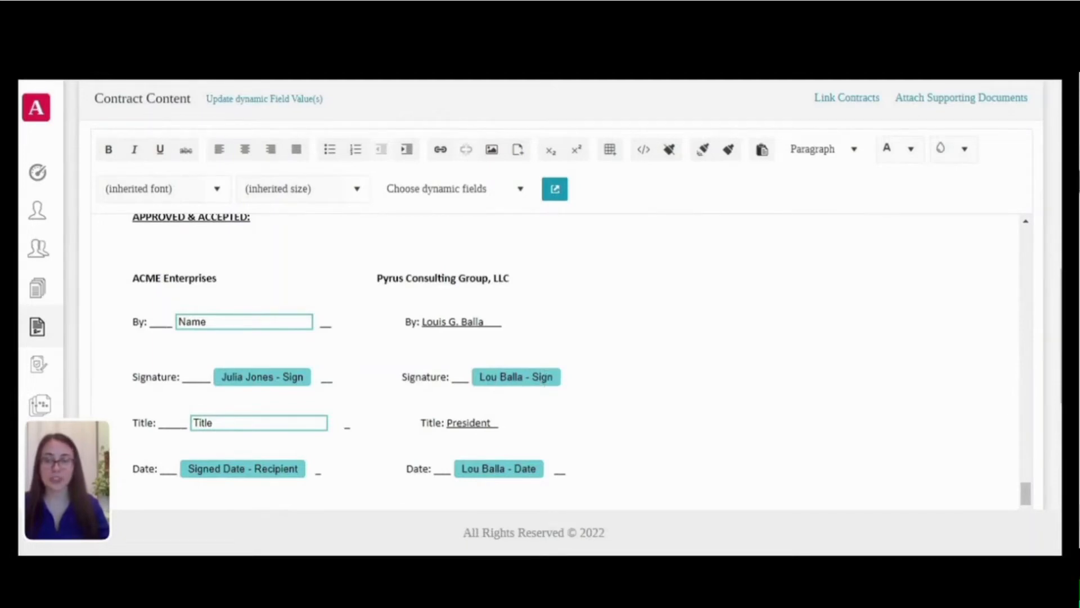
# Step: Assign the recipient's signature and signed-date fields to the outside recipient
pyautogui.click(263, 381)
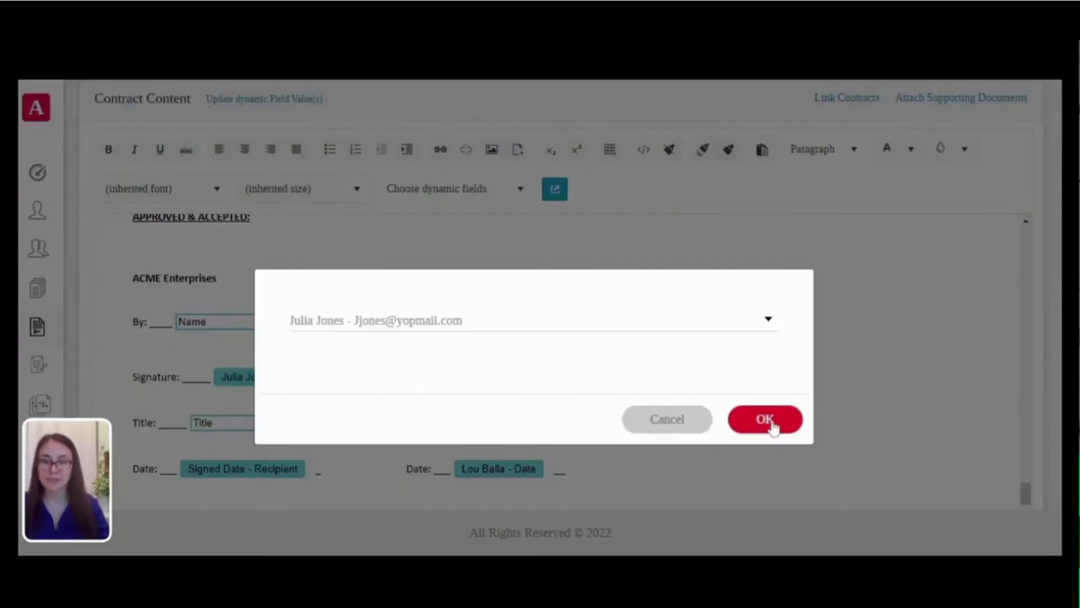
pyautogui.click(769, 423)
pyautogui.click(270, 469)
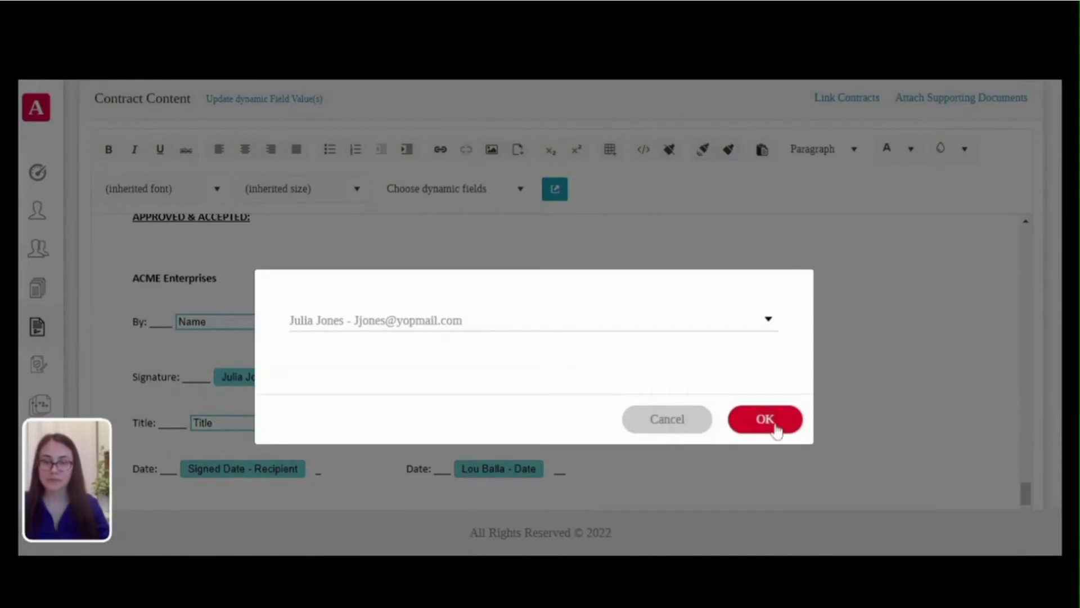
pyautogui.click(771, 423)
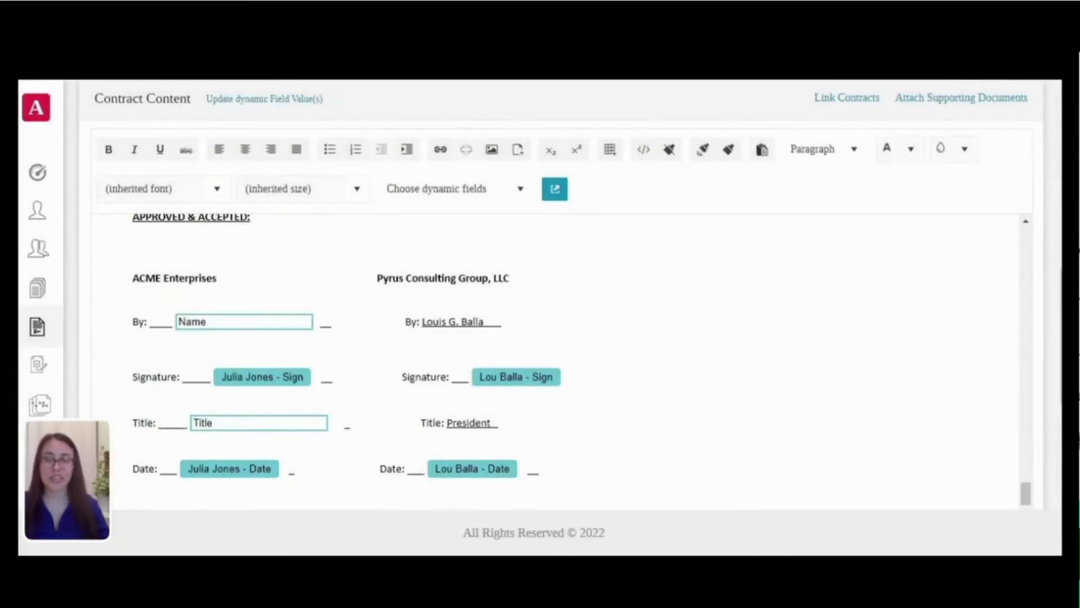
pyautogui.scroll(3, 562, 363)
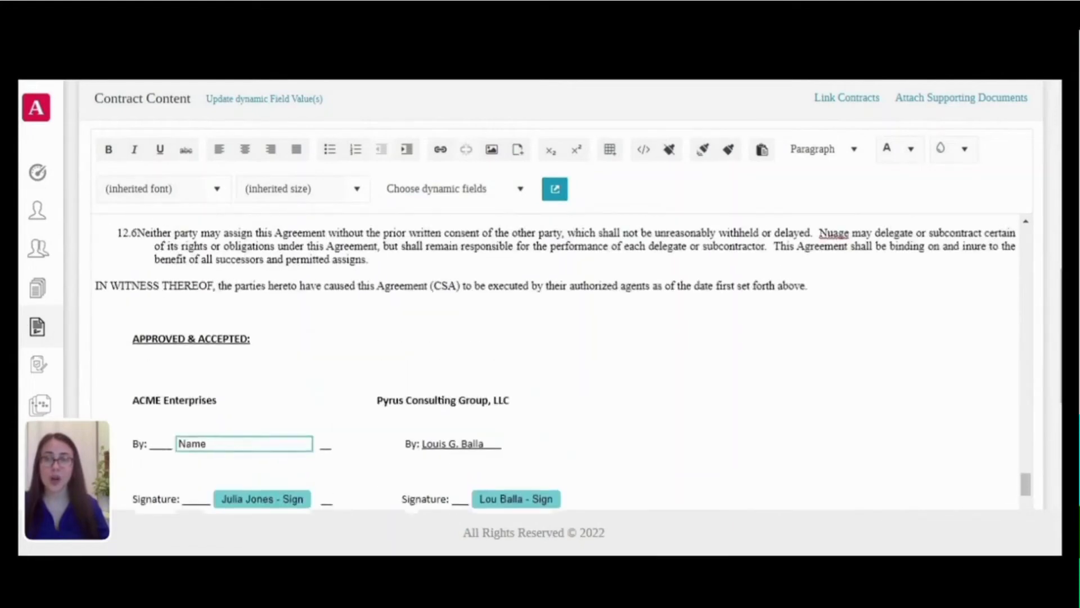
pyautogui.scroll(5, 242, 141)
pyautogui.scroll(-5, 234, 144)
pyautogui.scroll(-3, 506, 360)
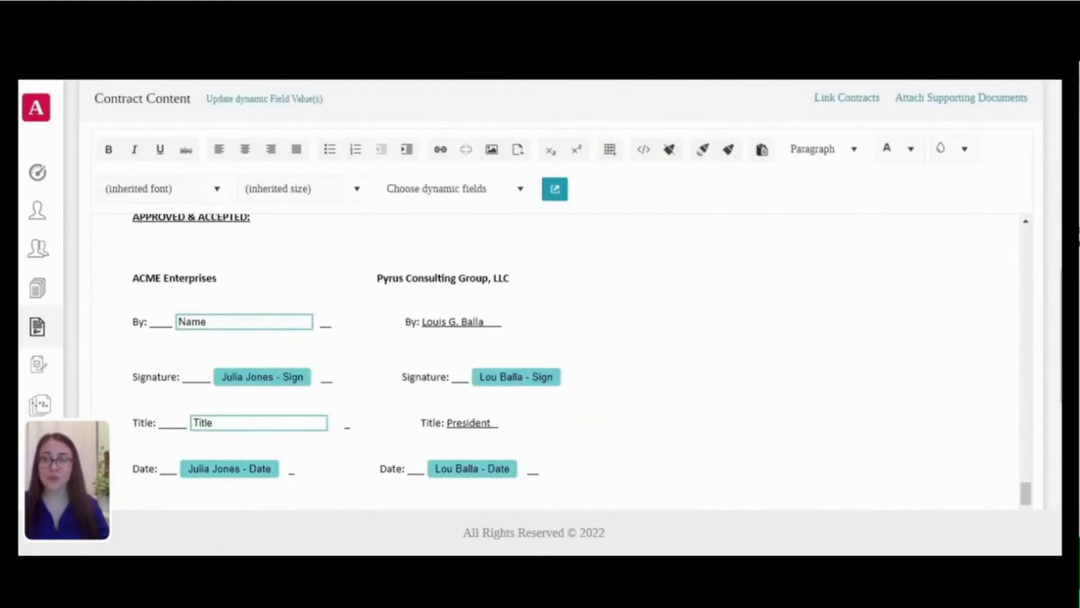
# Step: Replace the Name placeholder with the recipient's full name and the Title with 'Vice President'
pyautogui.click(265, 98)
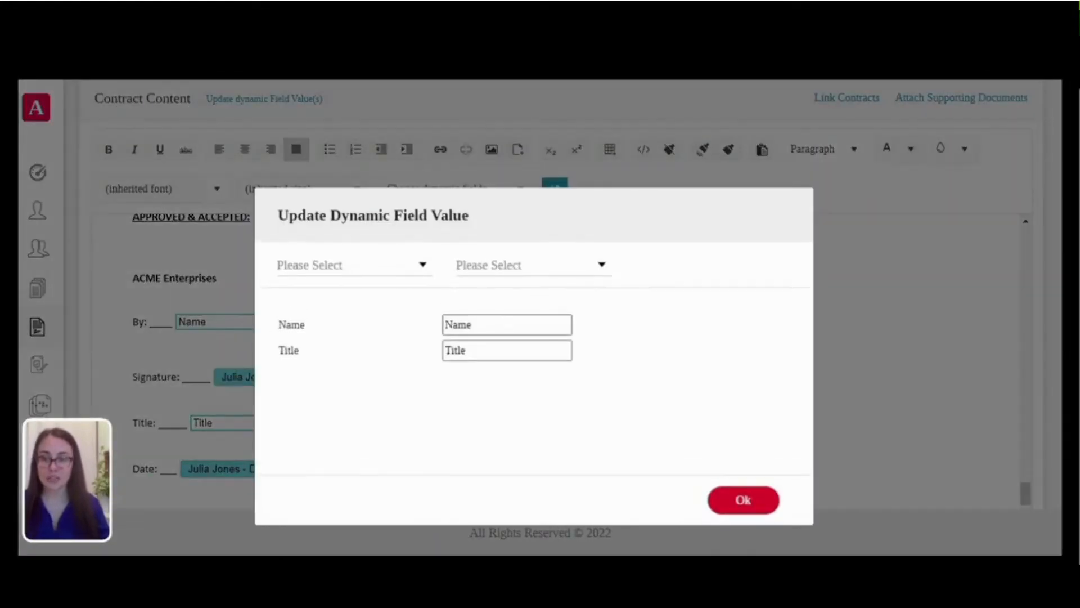
pyautogui.press('BackSpace')
pyautogui.press('BackSpace')
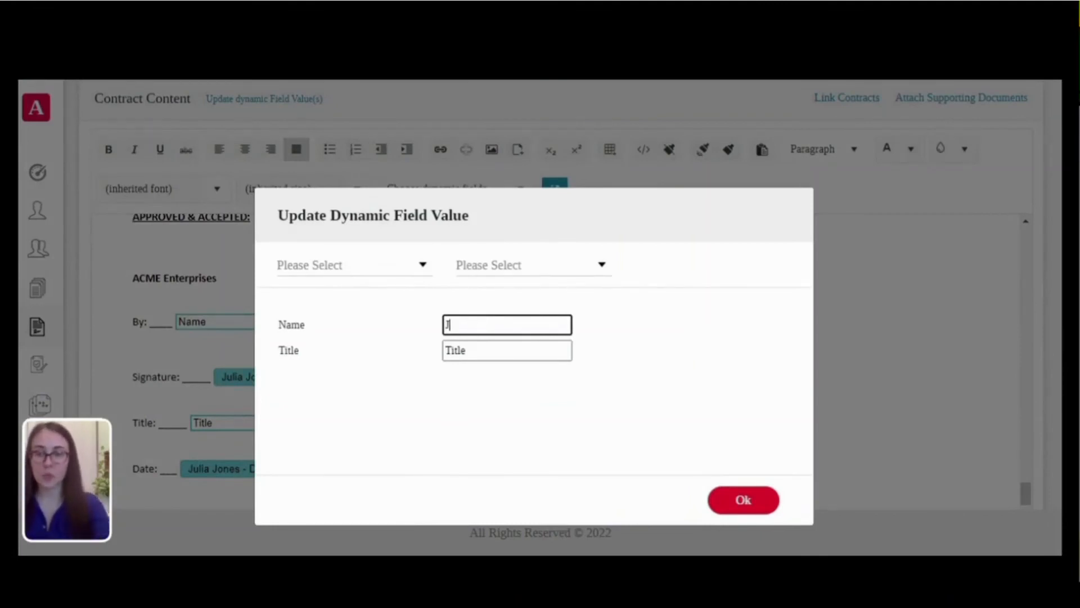
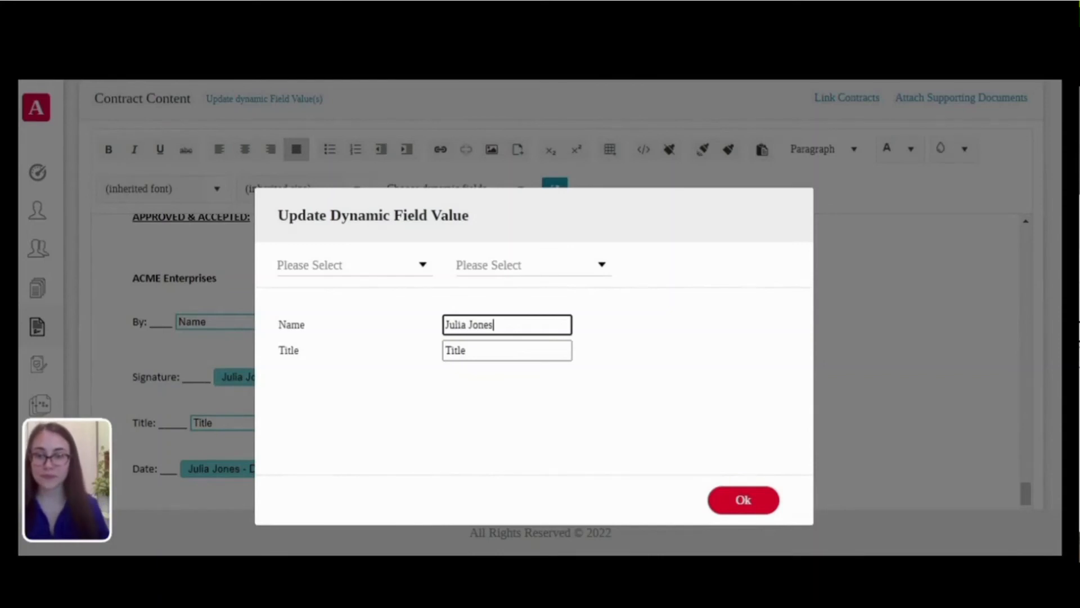
pyautogui.click(467, 350)
pyautogui.press('BackSpace')
pyautogui.press('BackSpace')
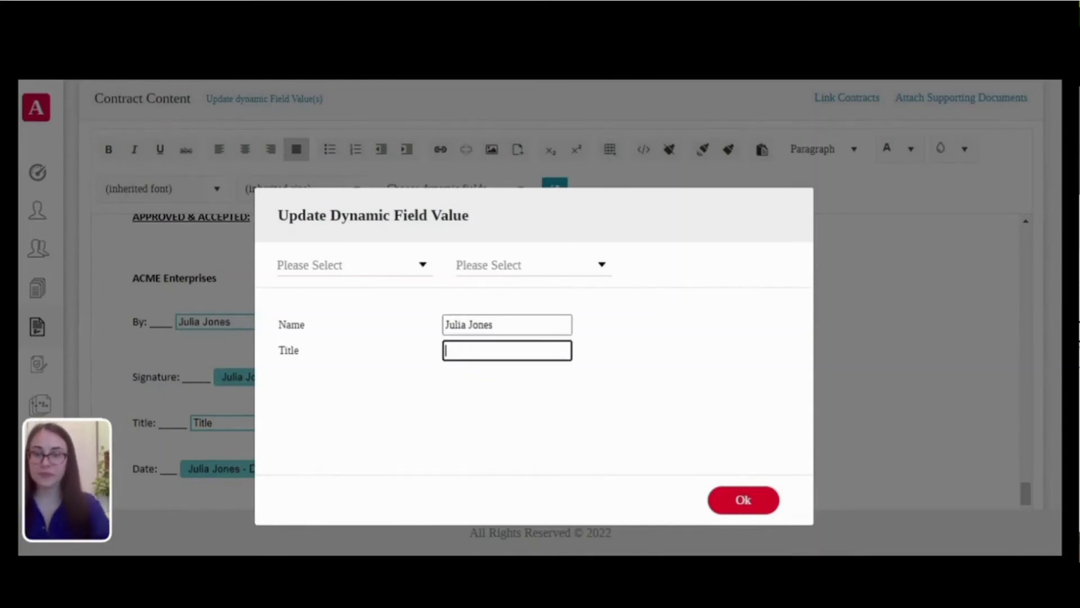
pyautogui.write('Vice President')
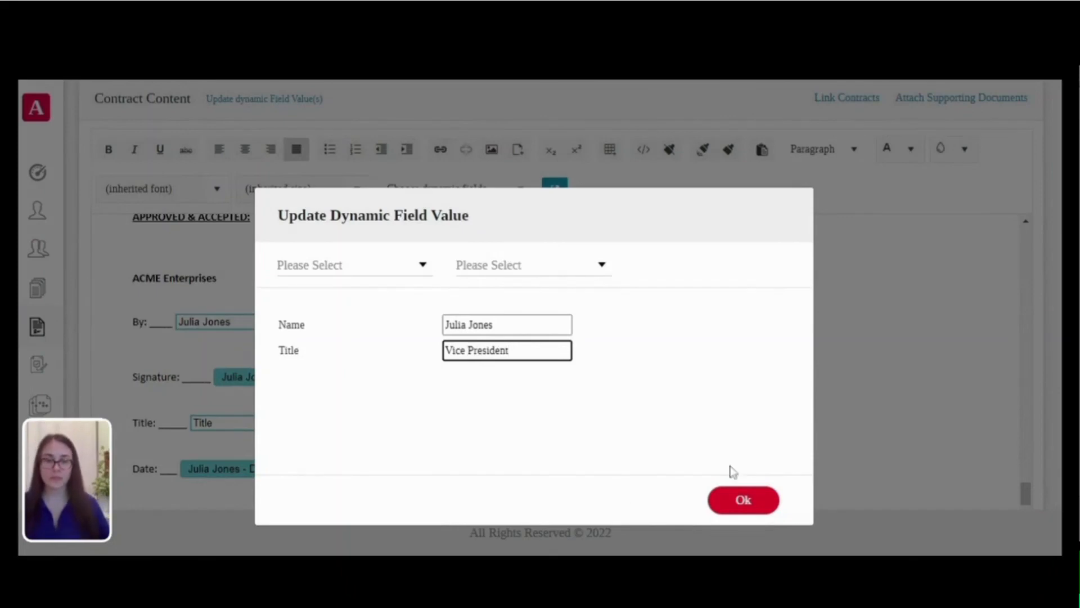
pyautogui.click(748, 498)
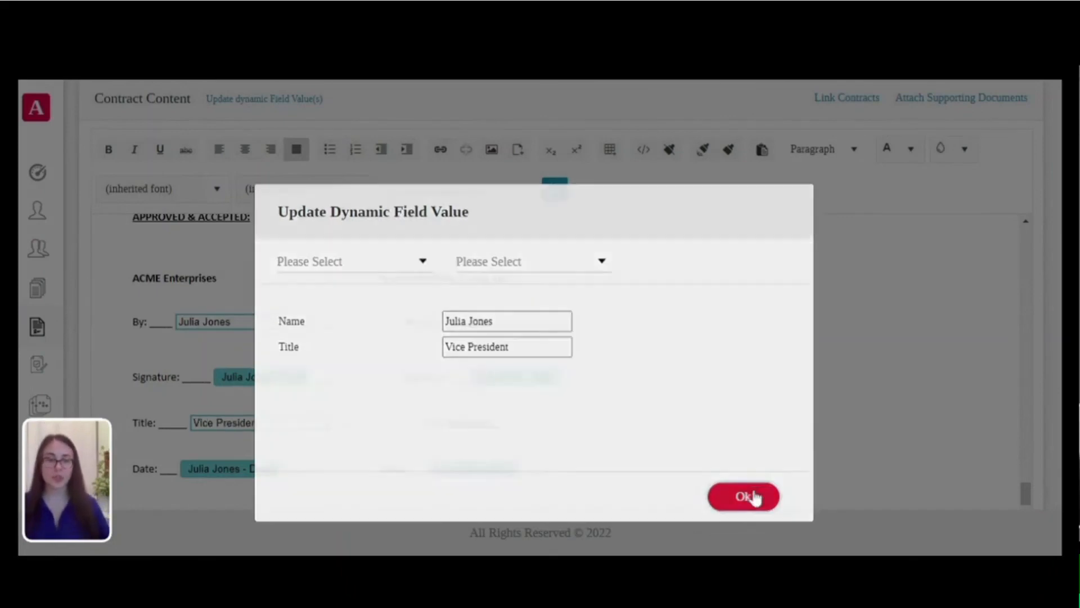
pyautogui.scroll(-1, 753, 495)
pyautogui.scroll(-5, 907, 322)
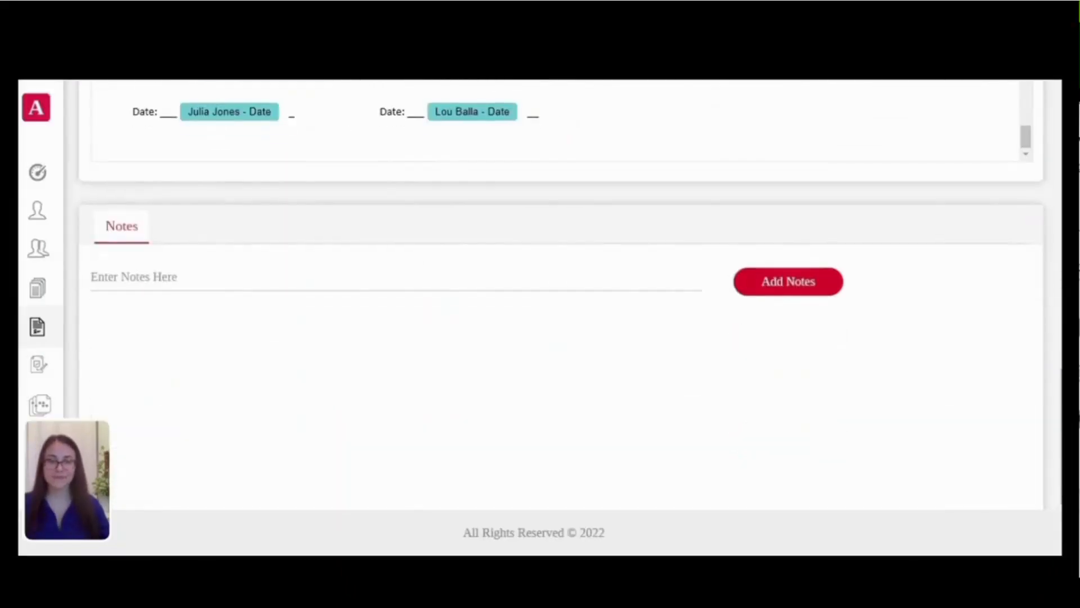